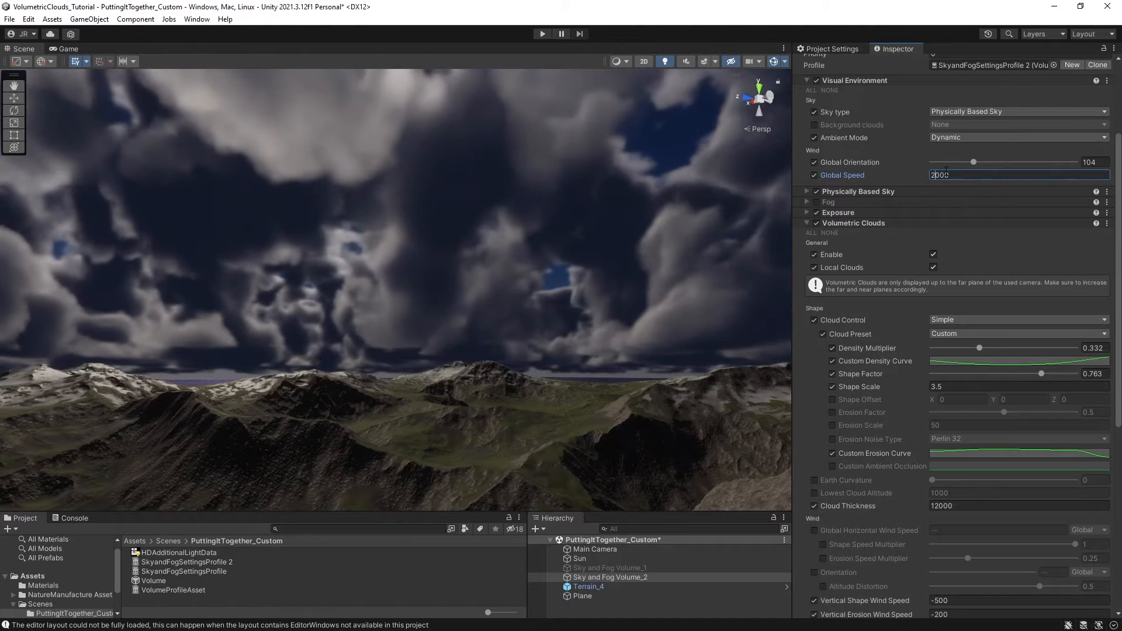
Set the Visual Environment's Global Speed to 1500 and override the Volumetric Clouds' Lowest Cloud Altitude with 500.
key(BackSpace)
text(15)
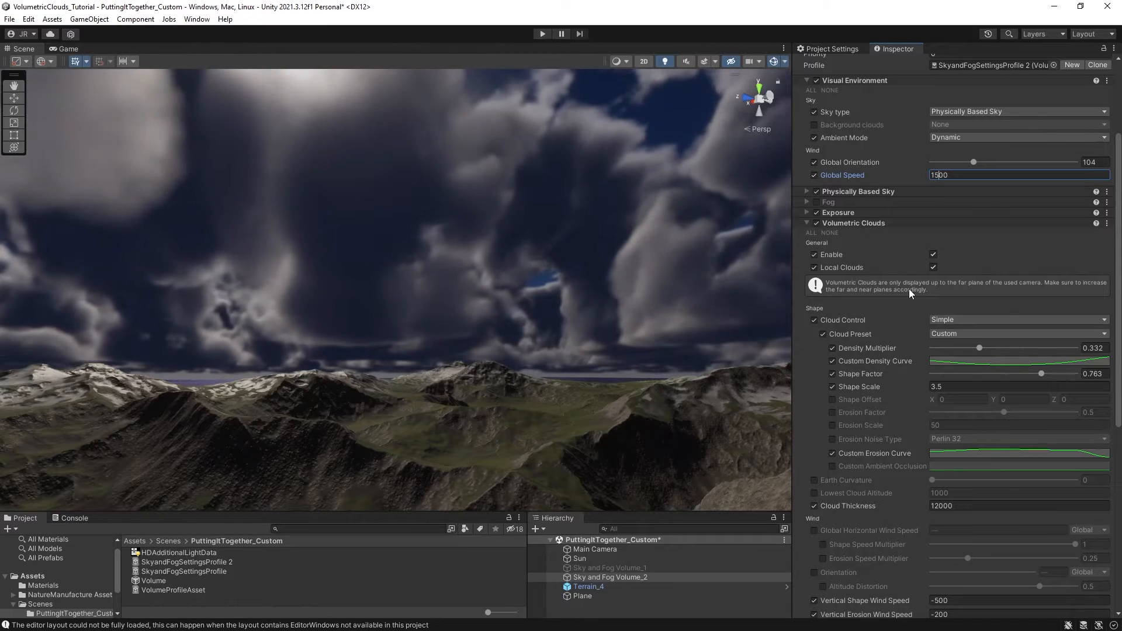
scroll(896, 274, down, 3)
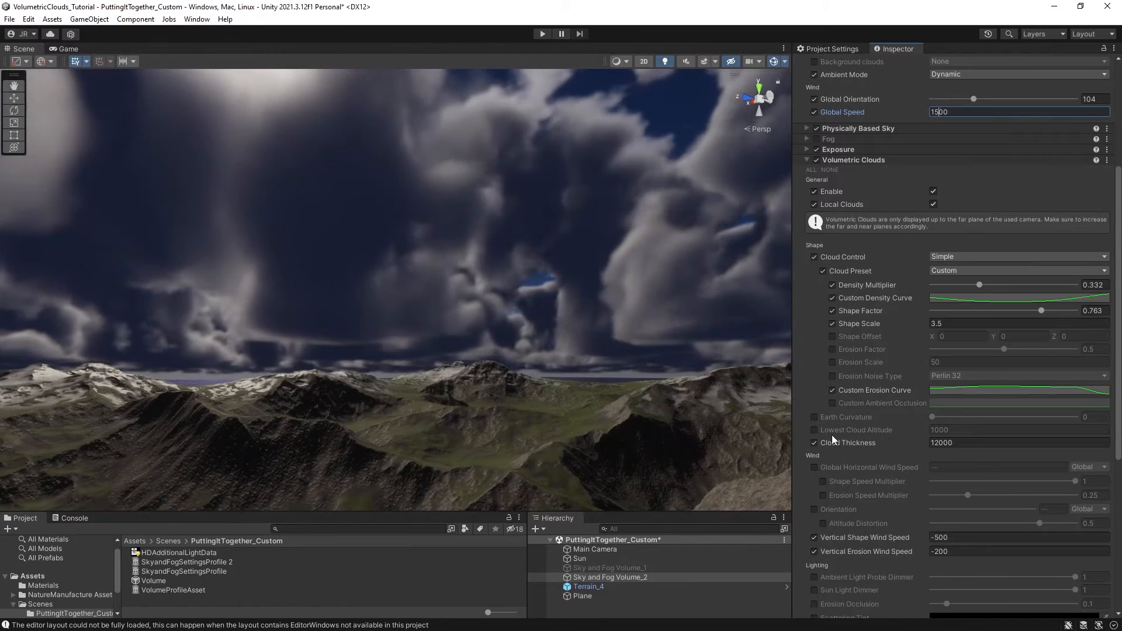
click(814, 430)
click(959, 430)
text(500)
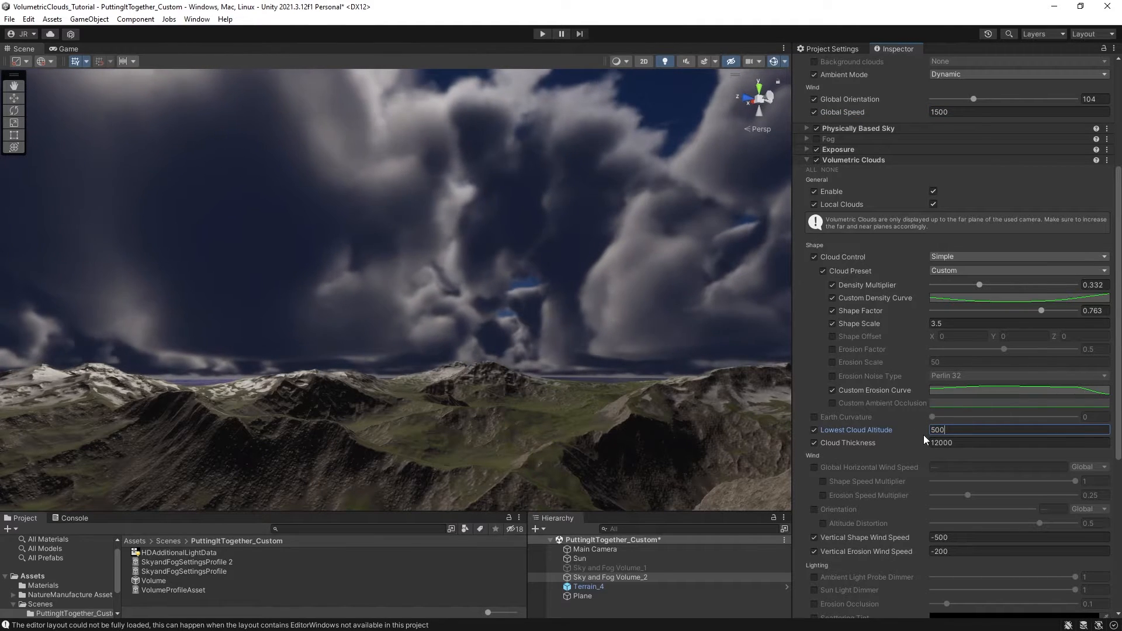
key(Return)
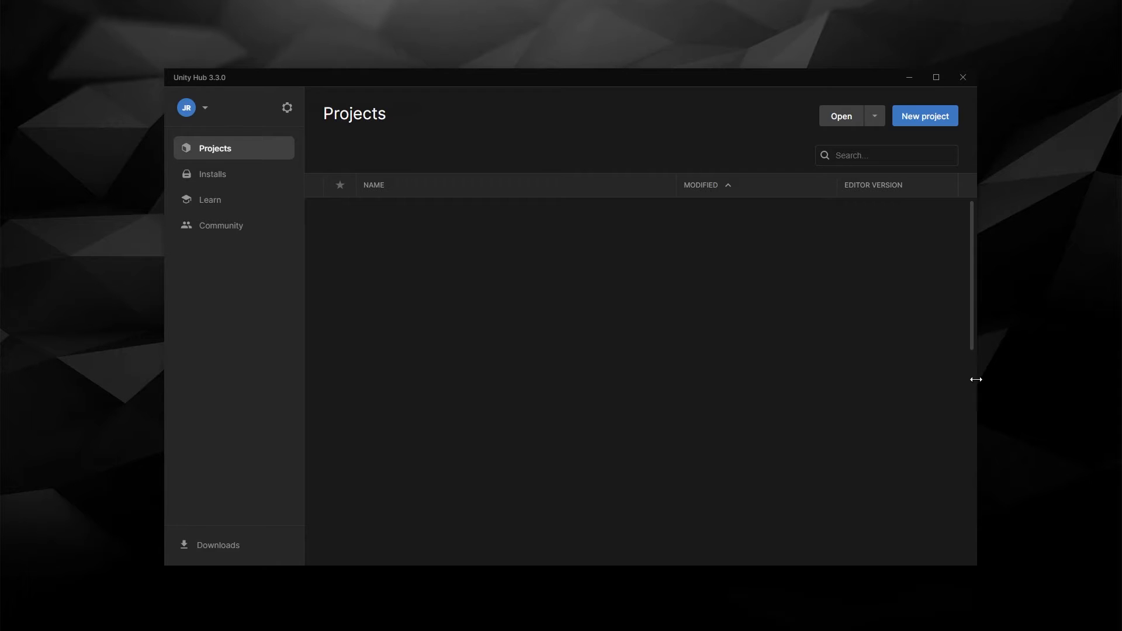
Start a new project in Unity Hub with editor version 2021.3.12f1 and the 3D (HDRP) template.
click(926, 117)
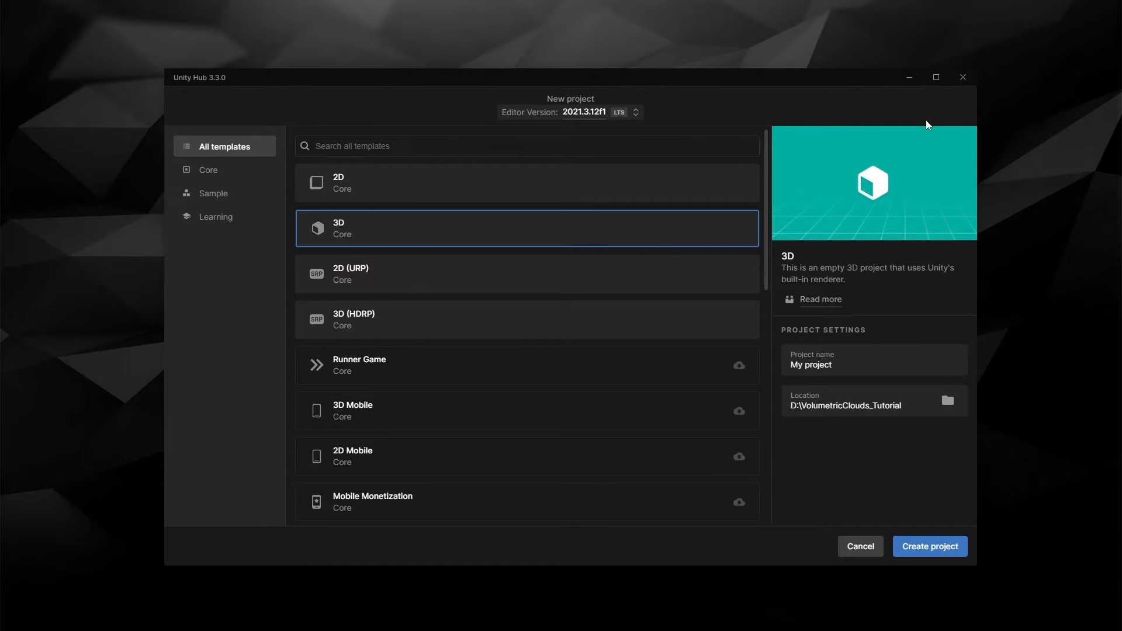
click(635, 112)
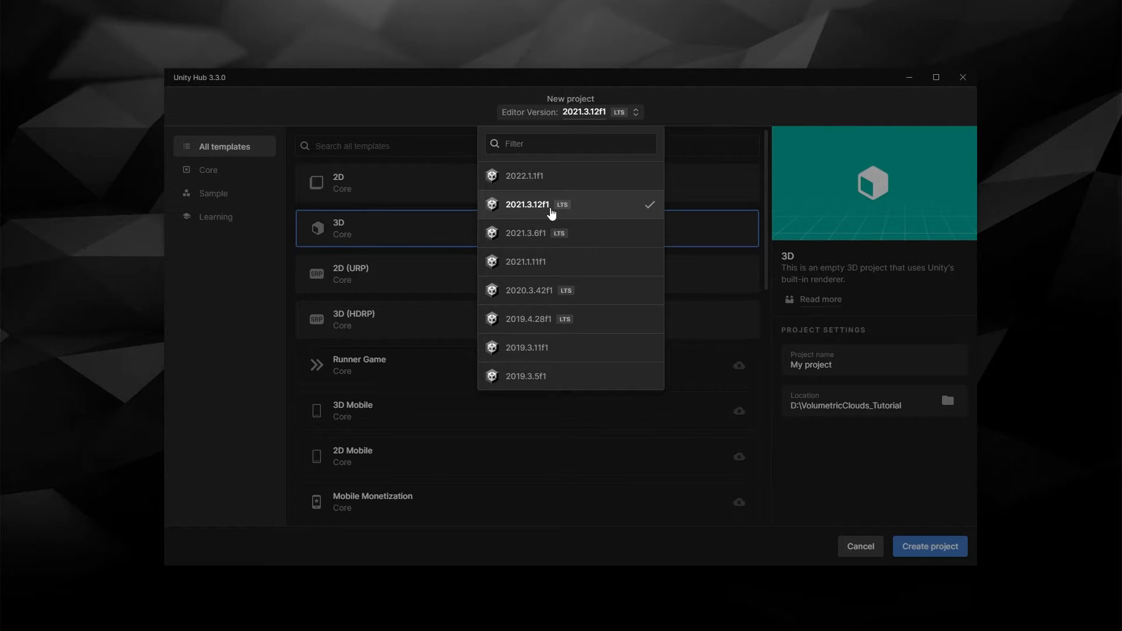
click(601, 210)
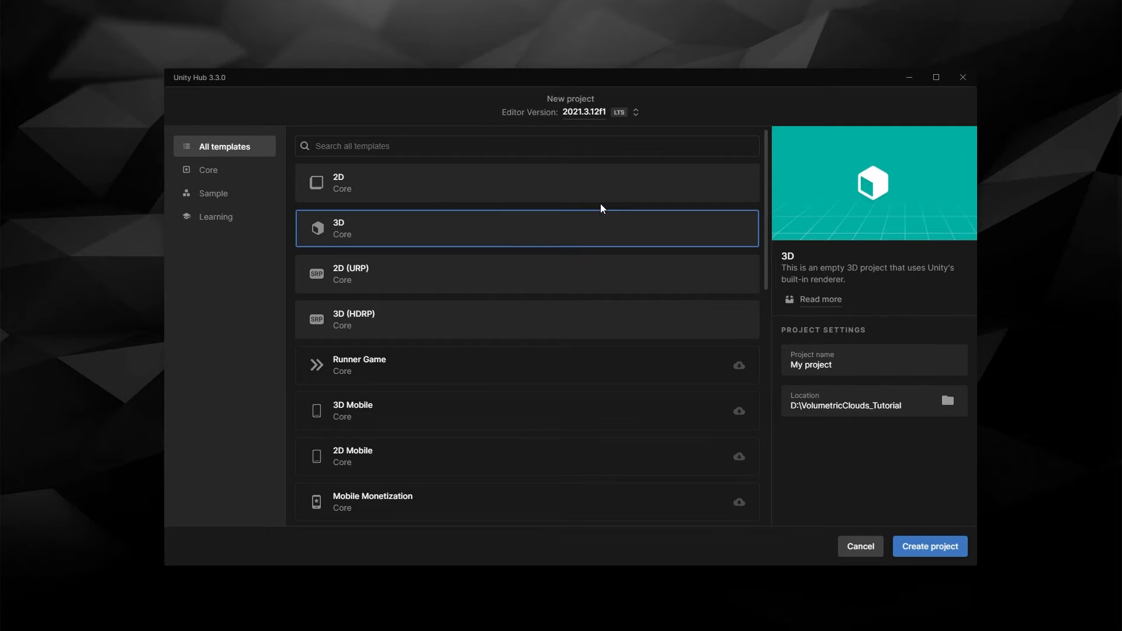
click(540, 325)
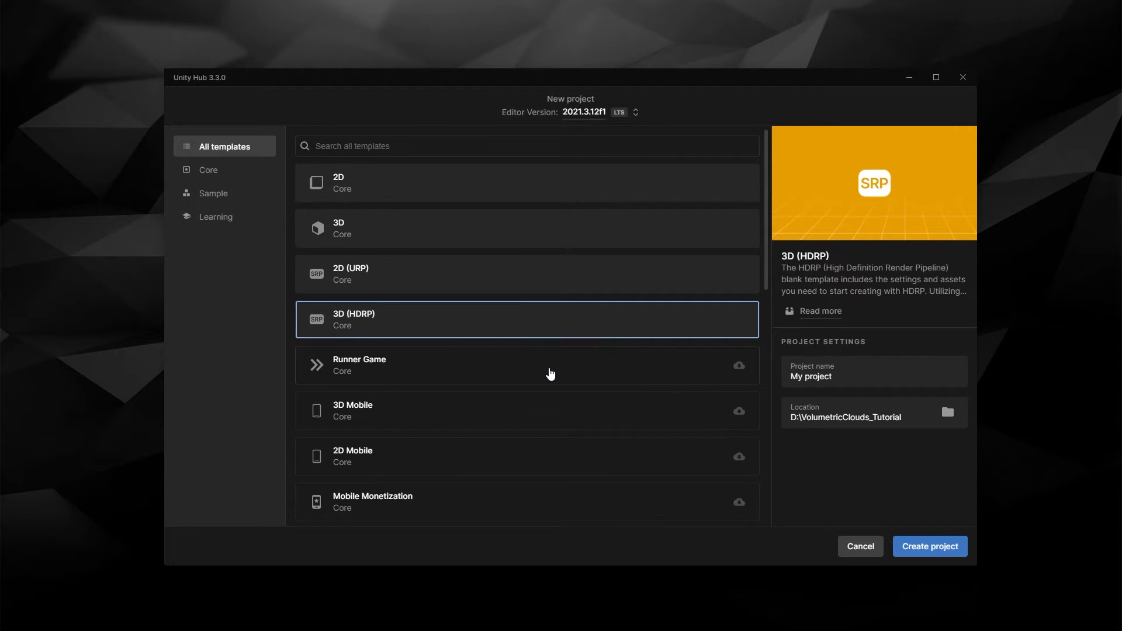
click(549, 374)
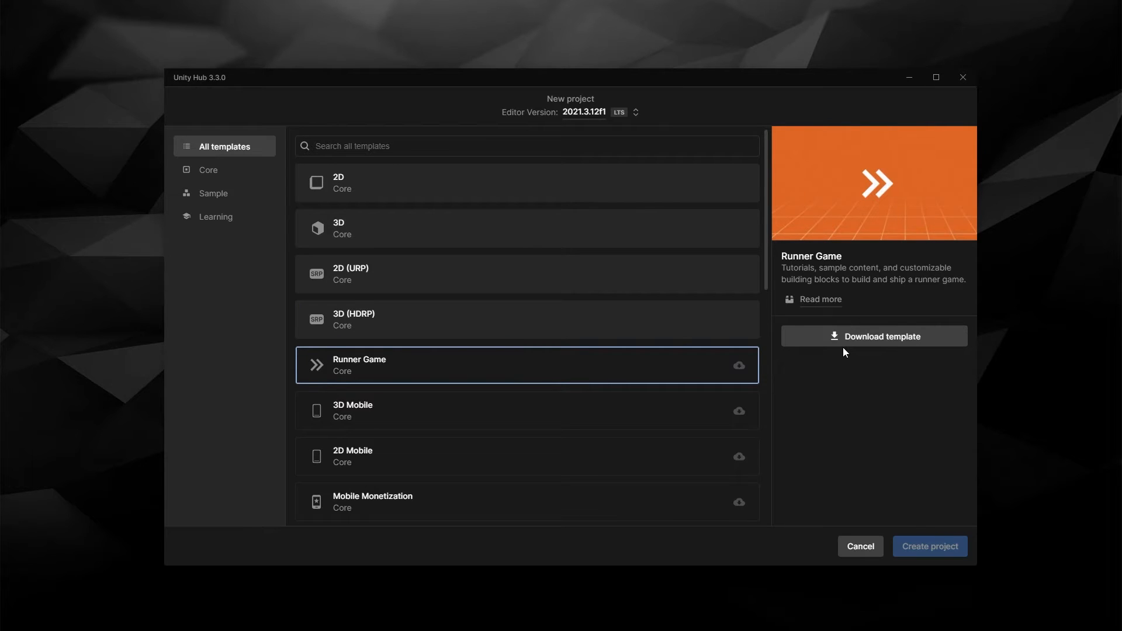
click(654, 319)
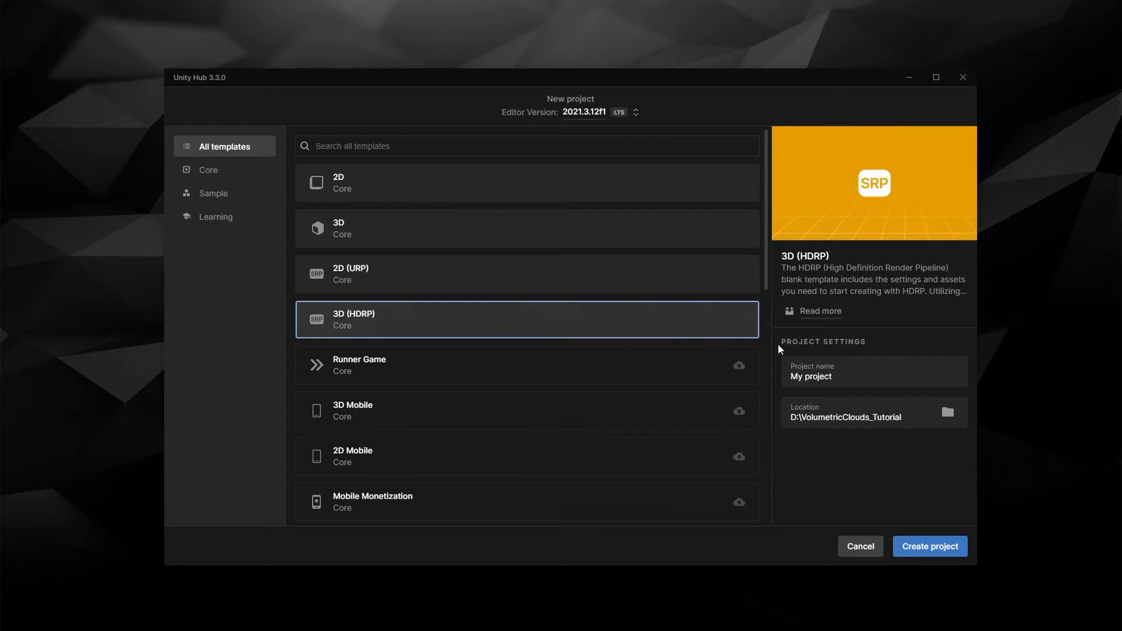
Name the project VolumetricClouds_Tutorial and create it.
triple_click(826, 377)
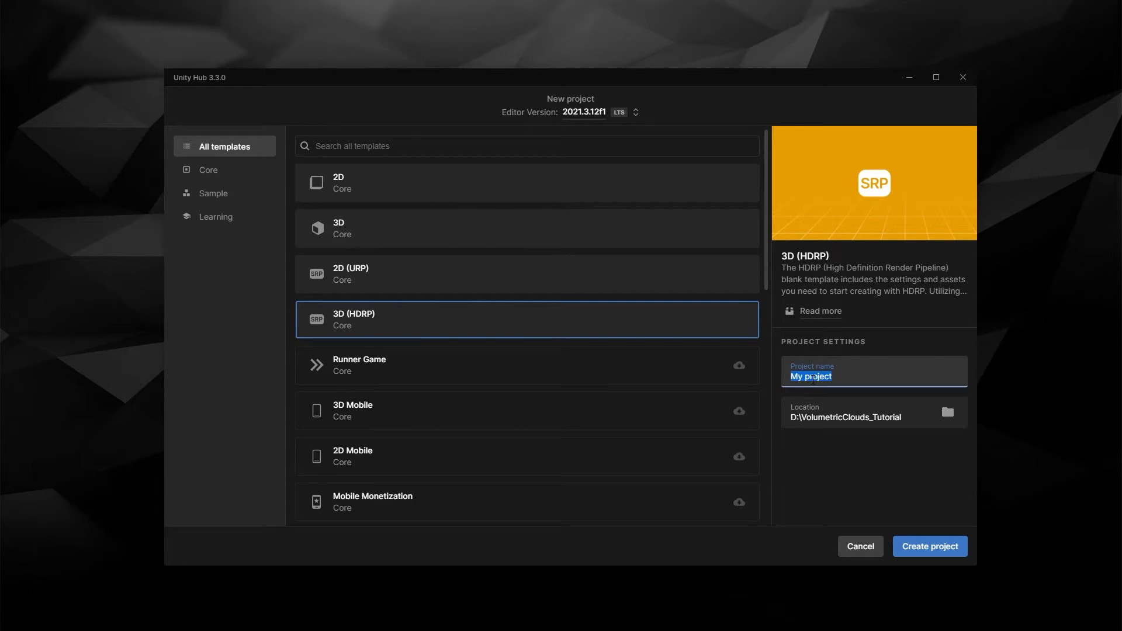
text(VolumetricClouds_Tutorial)
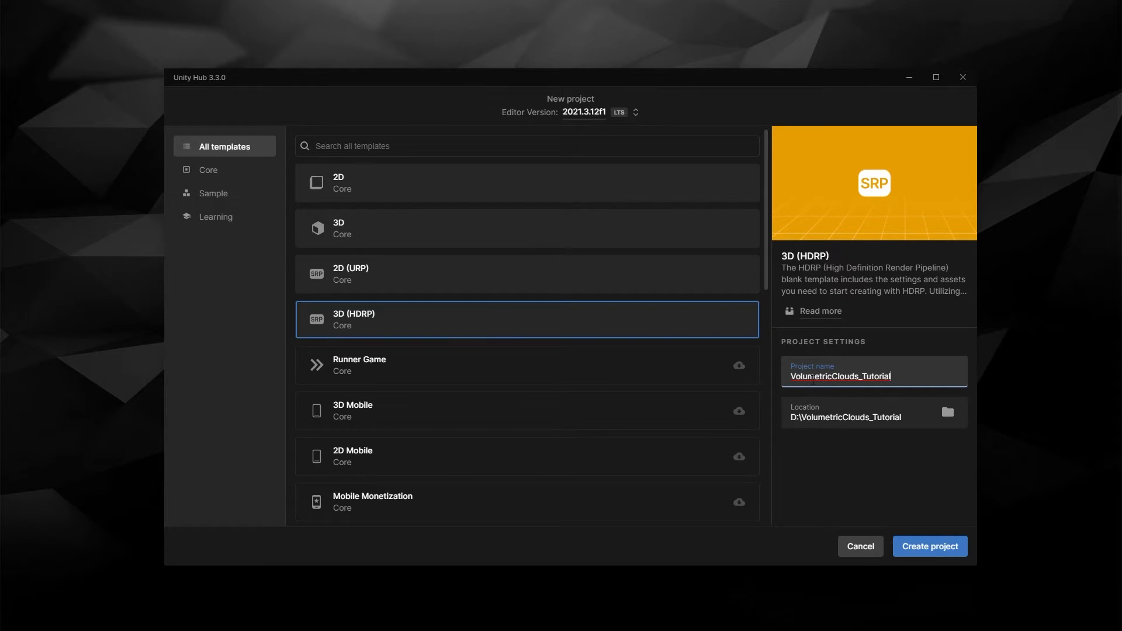
click(927, 550)
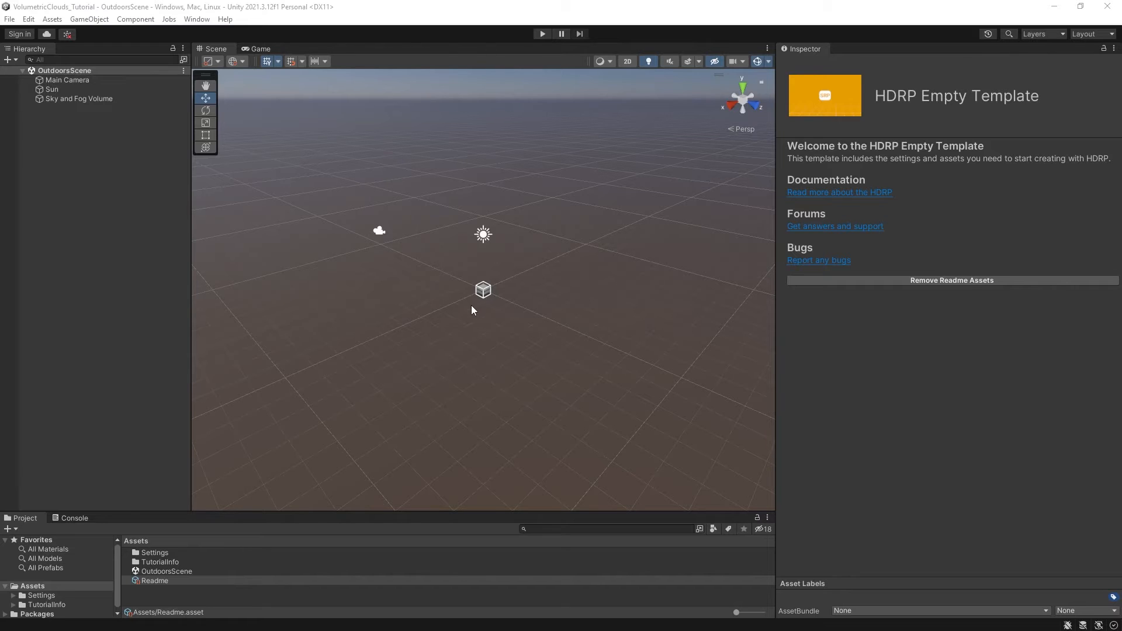
Create a new scene from the Basic Outdoors (HDRP) template.
click(9, 19)
click(21, 33)
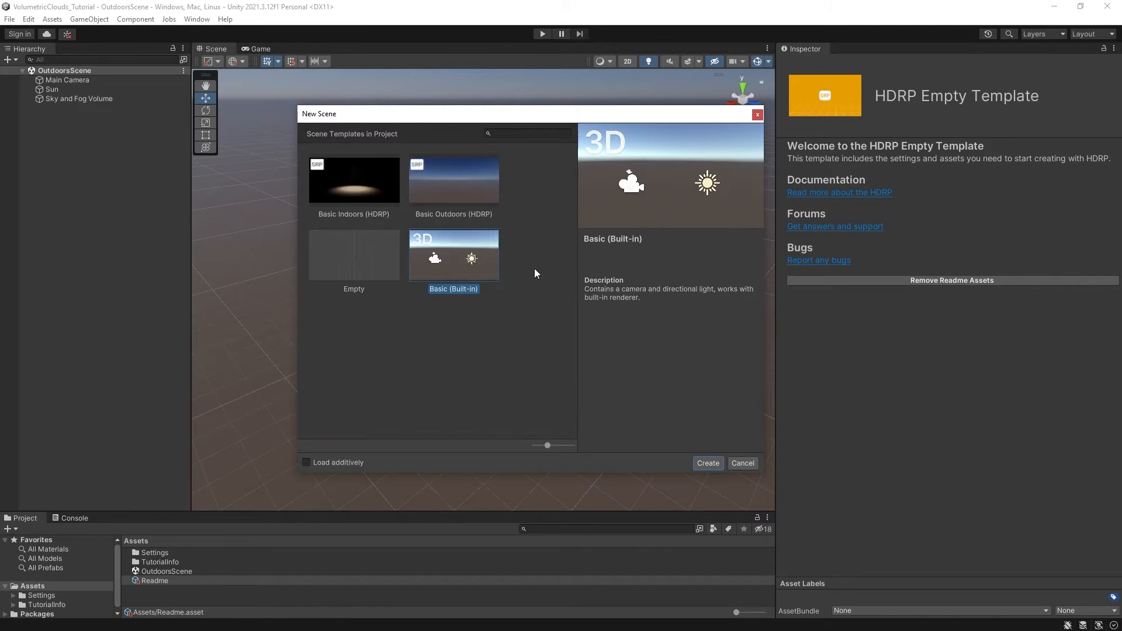
click(452, 192)
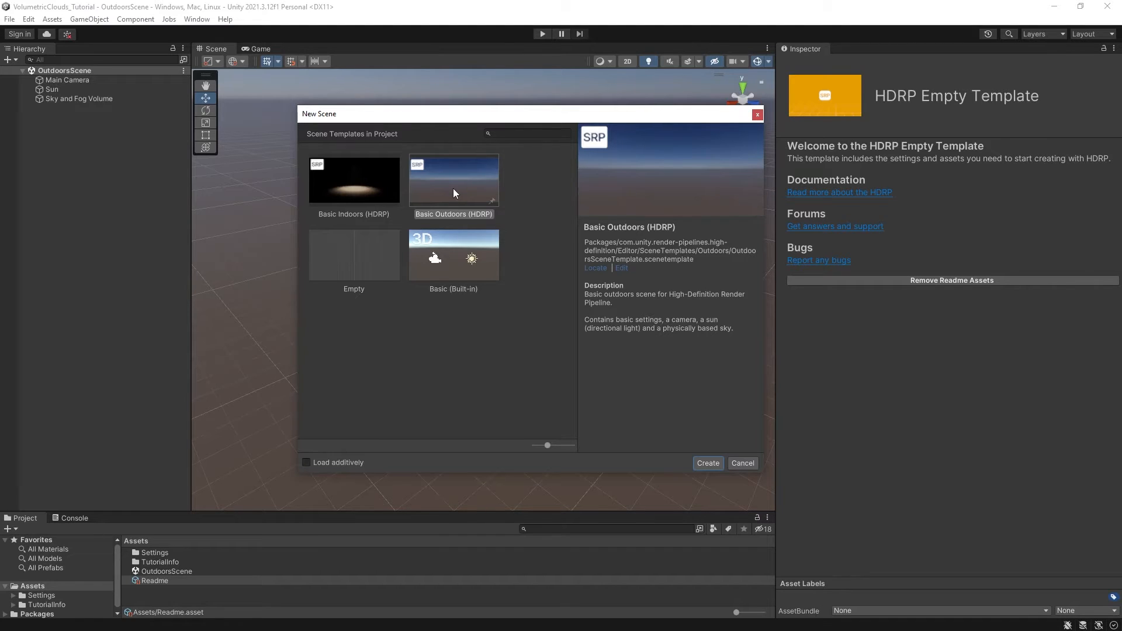
click(454, 188)
click(707, 463)
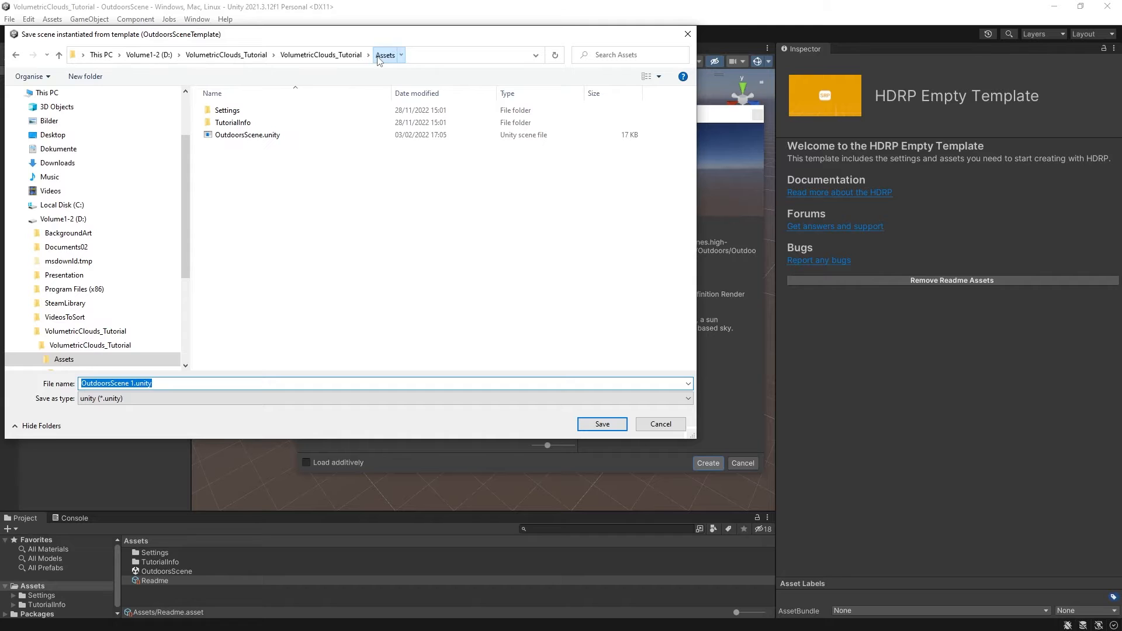
Create a folder named Scenes inside Assets and open it as the save location.
right_click(263, 243)
mouse_move(303, 405)
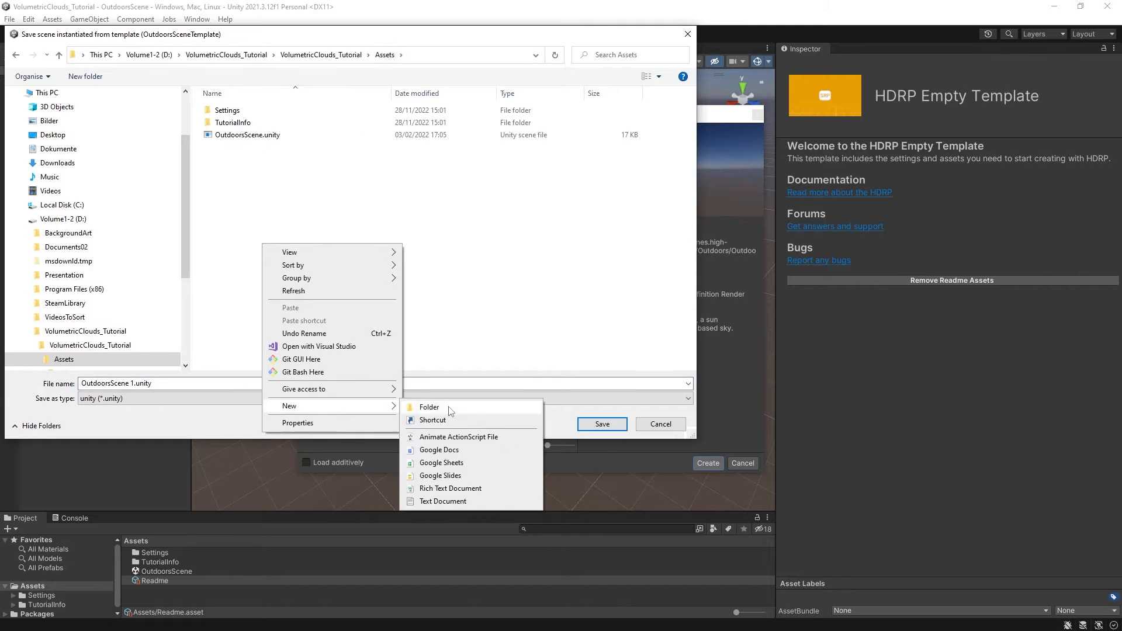
click(447, 405)
text(Scenes)
key(Return)
key(Return)
Save the new scene in the Scenes folder as VolumetricClouds_Tutorial.
text(V)
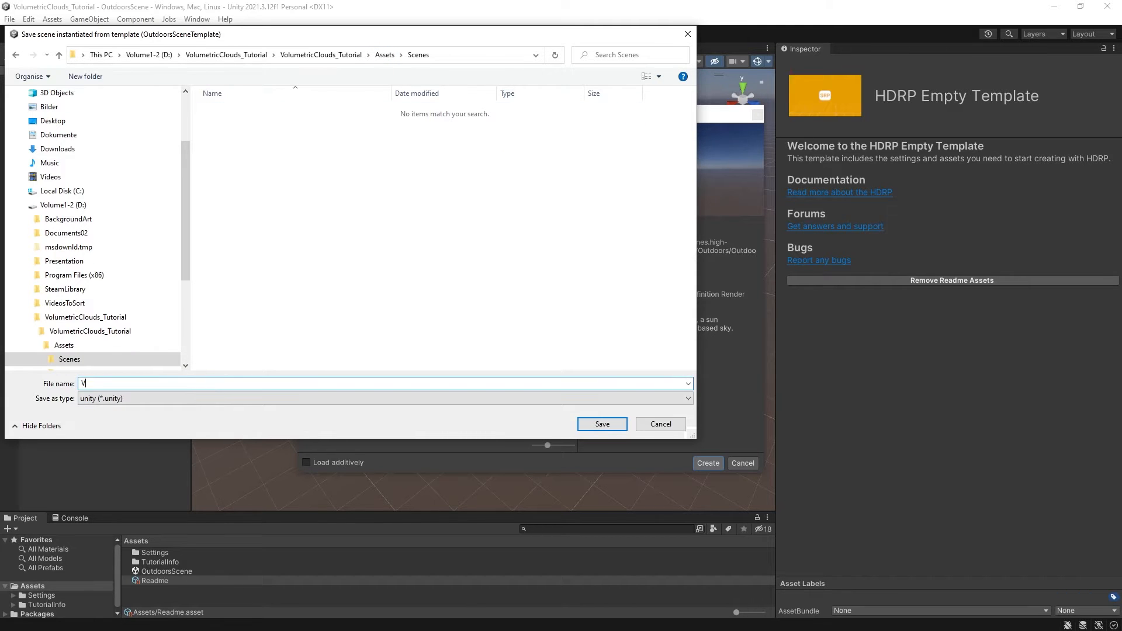
text(olumetricClouds_Tutorial)
key(Return)
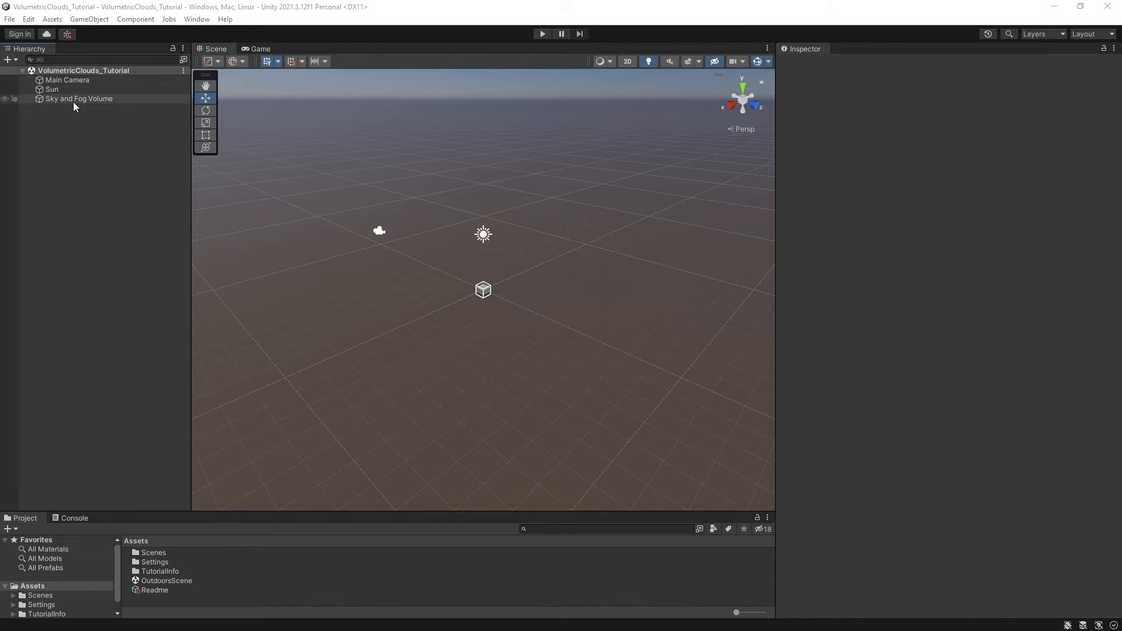
Examine the components of the Main Camera, the Sun and the Sky and Fog Volume.
click(73, 80)
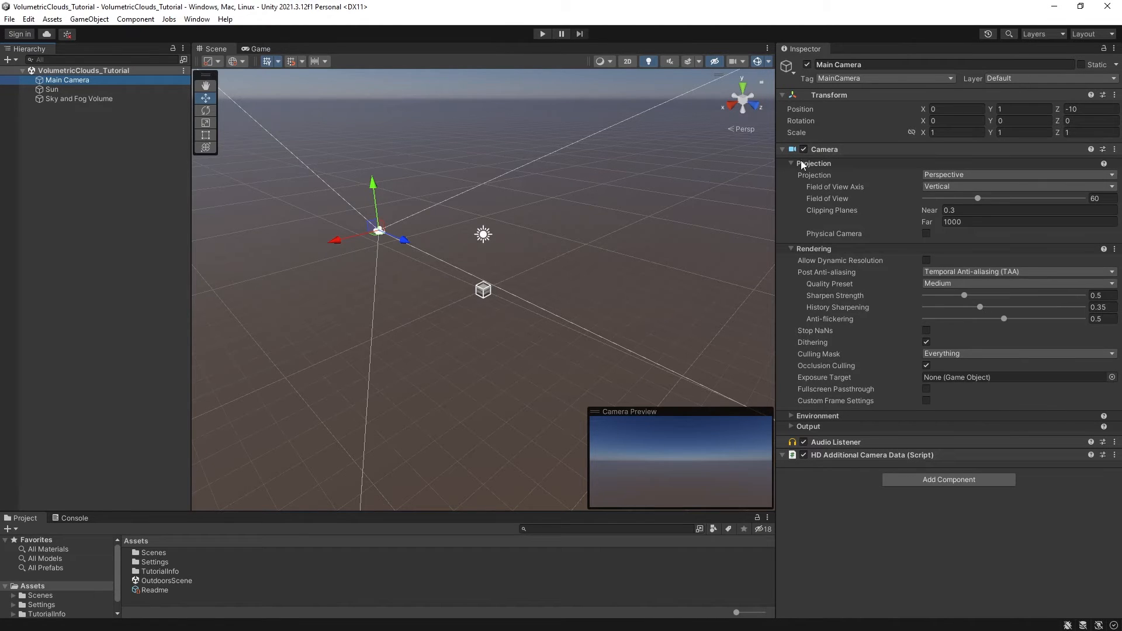
click(134, 90)
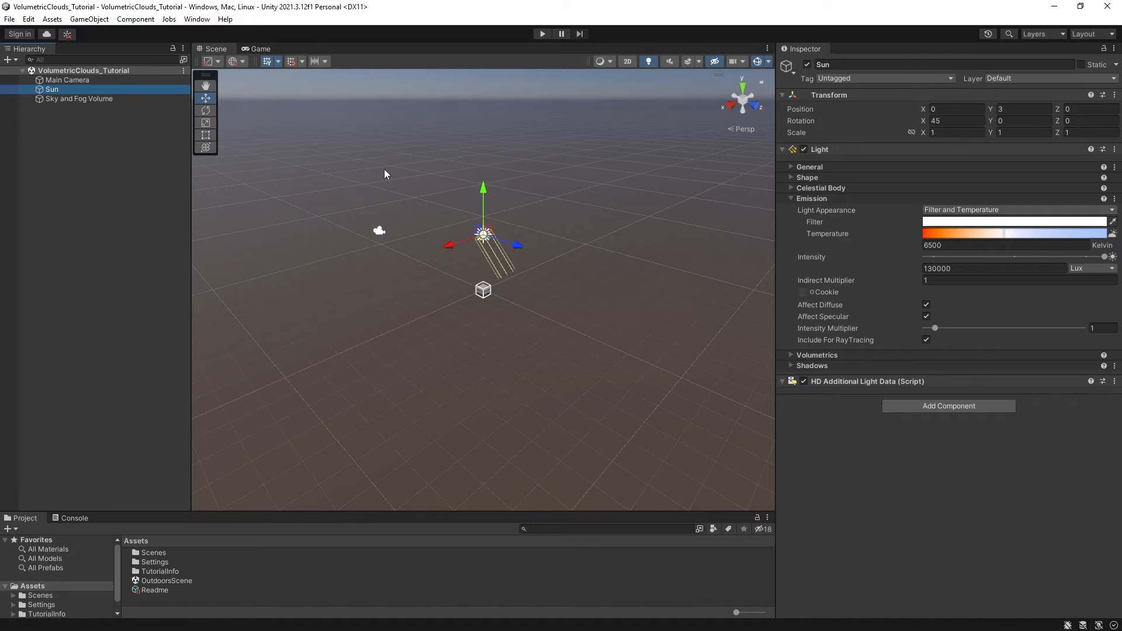
click(88, 99)
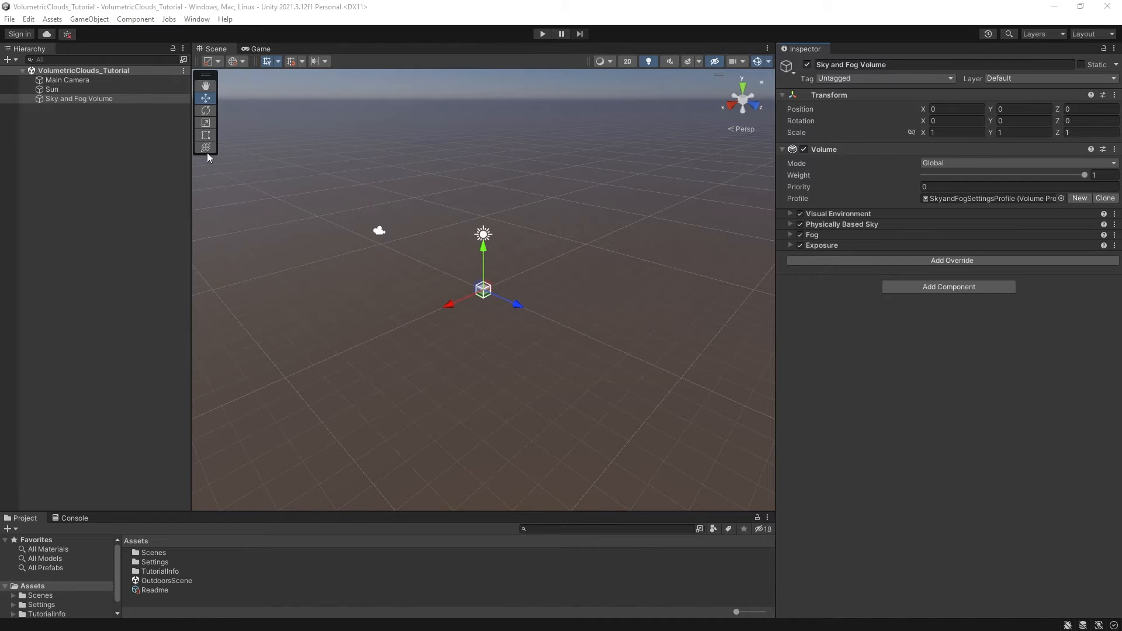
Dock the Project Settings beside the Inspector and check the Volumetric Clouds frame setting in HDRP Global Settings.
click(28, 20)
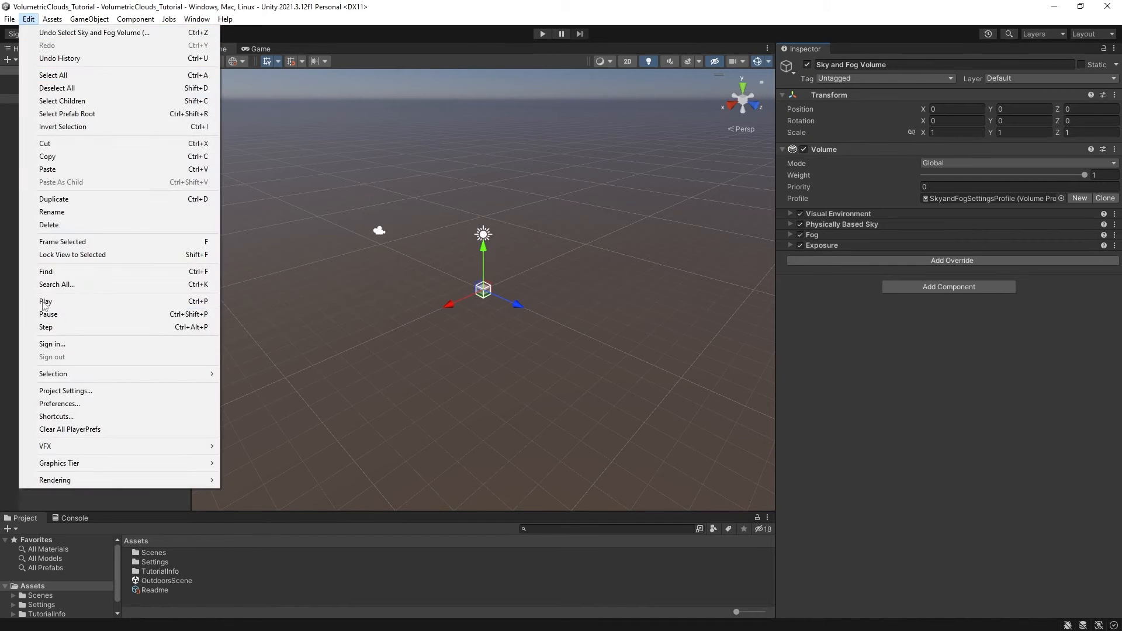
click(62, 391)
drag(390, 45, 812, 55)
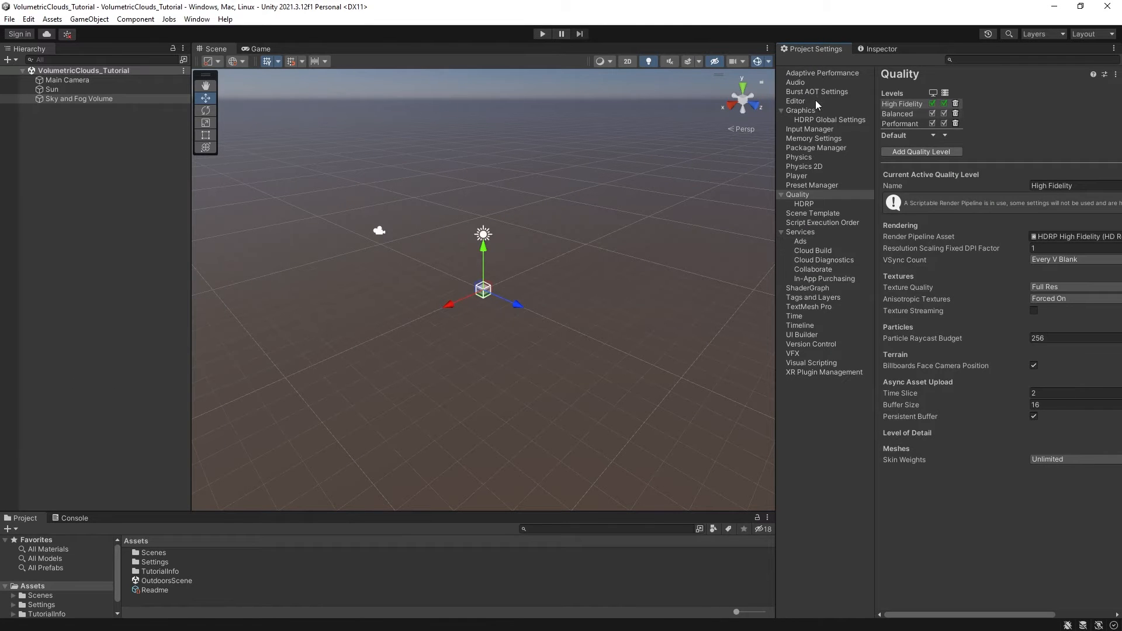
click(823, 120)
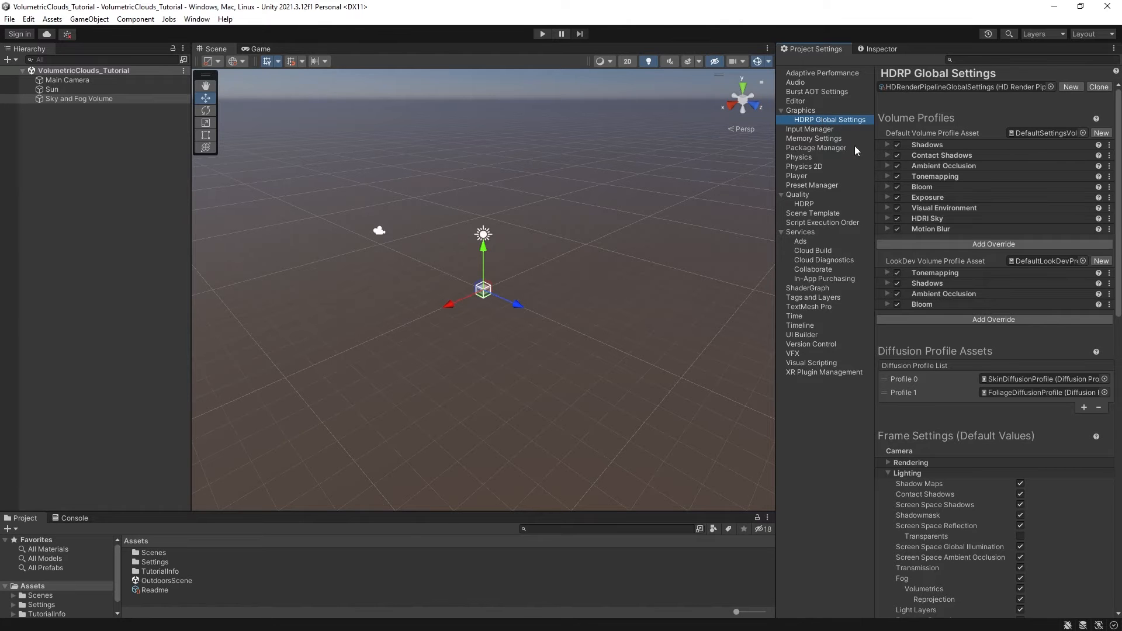
scroll(952, 370, down, 5)
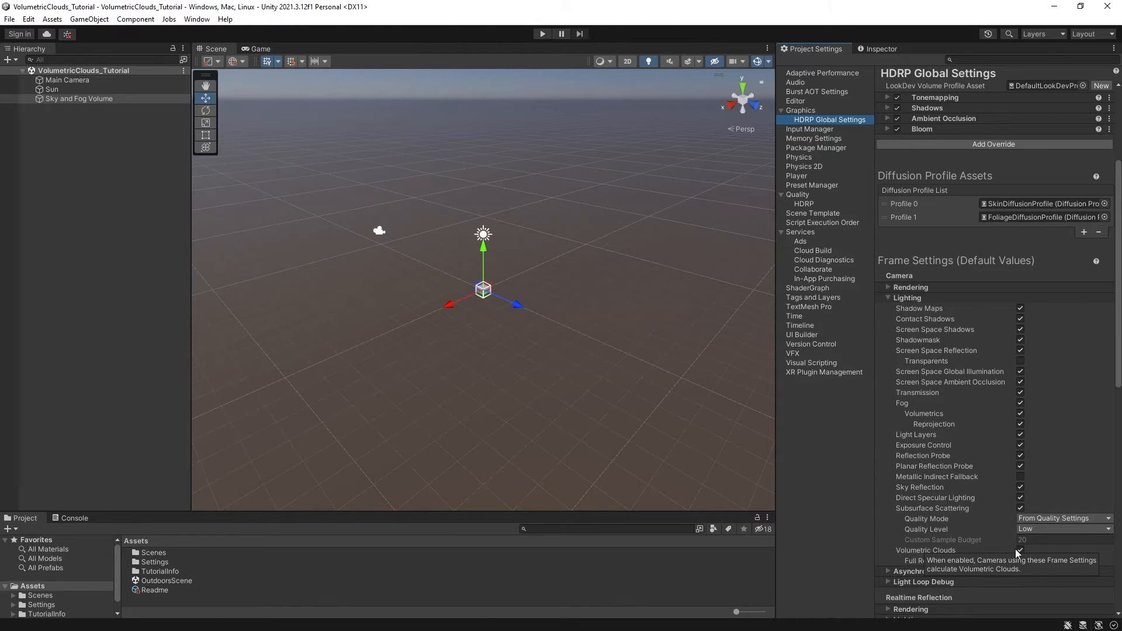
Enable Volumetric Clouds under the lighting volumetrics of the High Fidelity quality level's render pipeline asset.
click(792, 195)
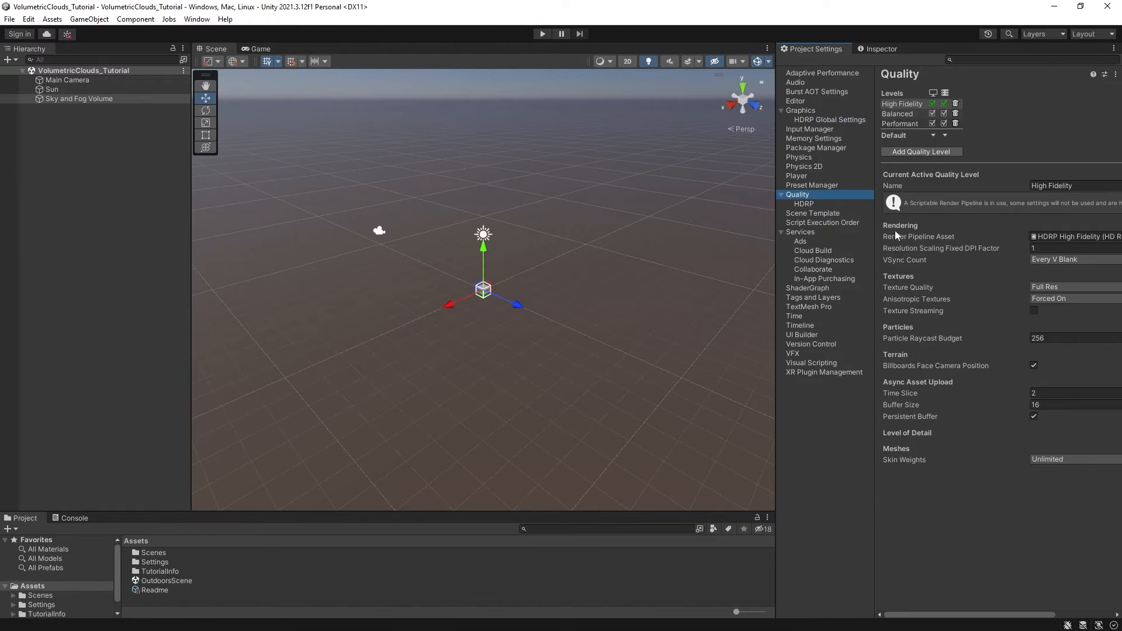
right_click(1079, 238)
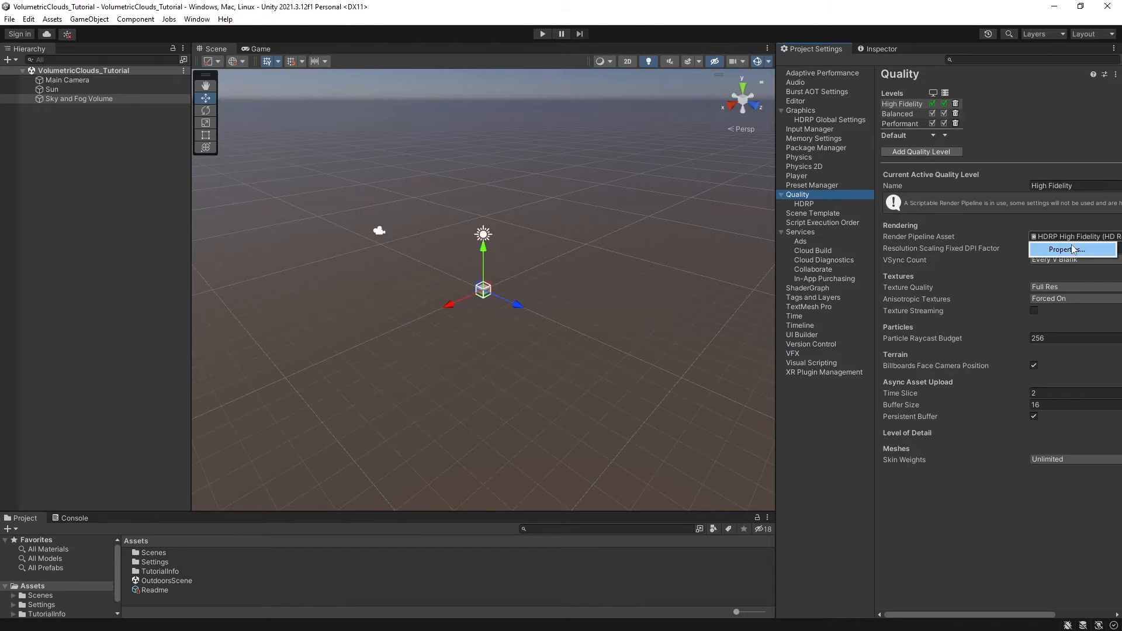
click(1067, 250)
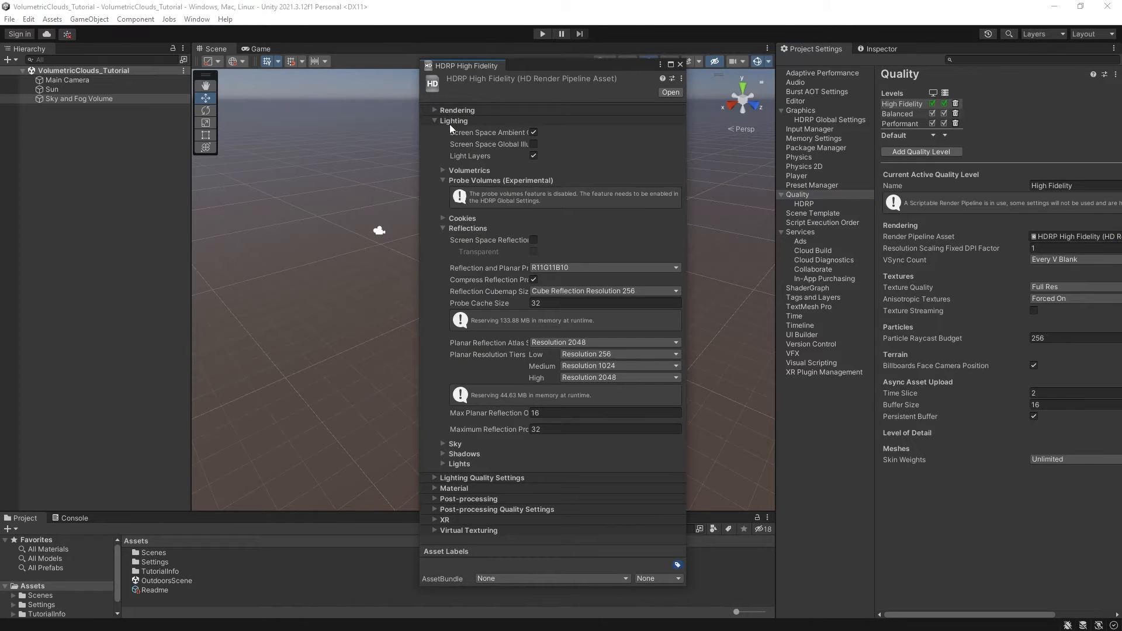
click(441, 171)
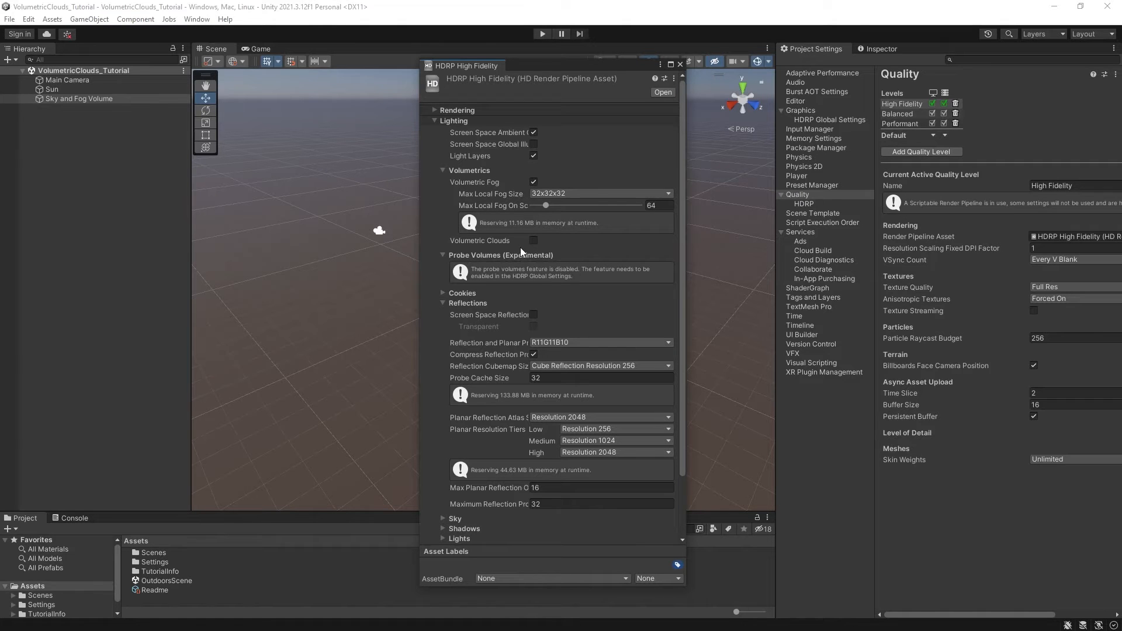
click(534, 241)
click(679, 65)
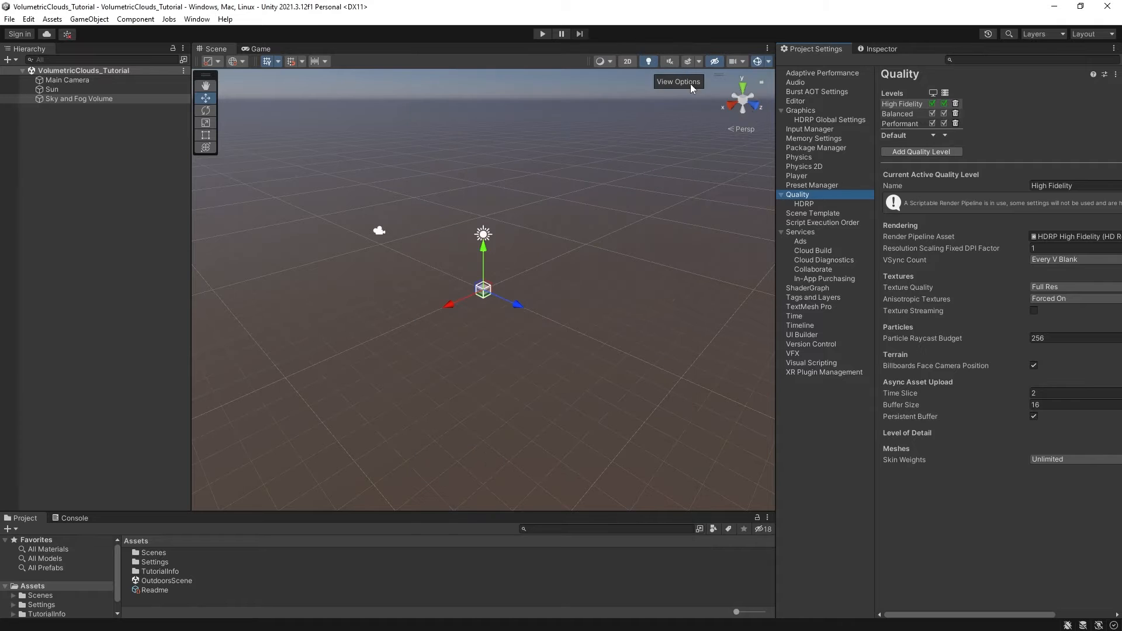
Enable Volumetric Clouds in the render pipeline asset of the Balanced quality level.
click(900, 114)
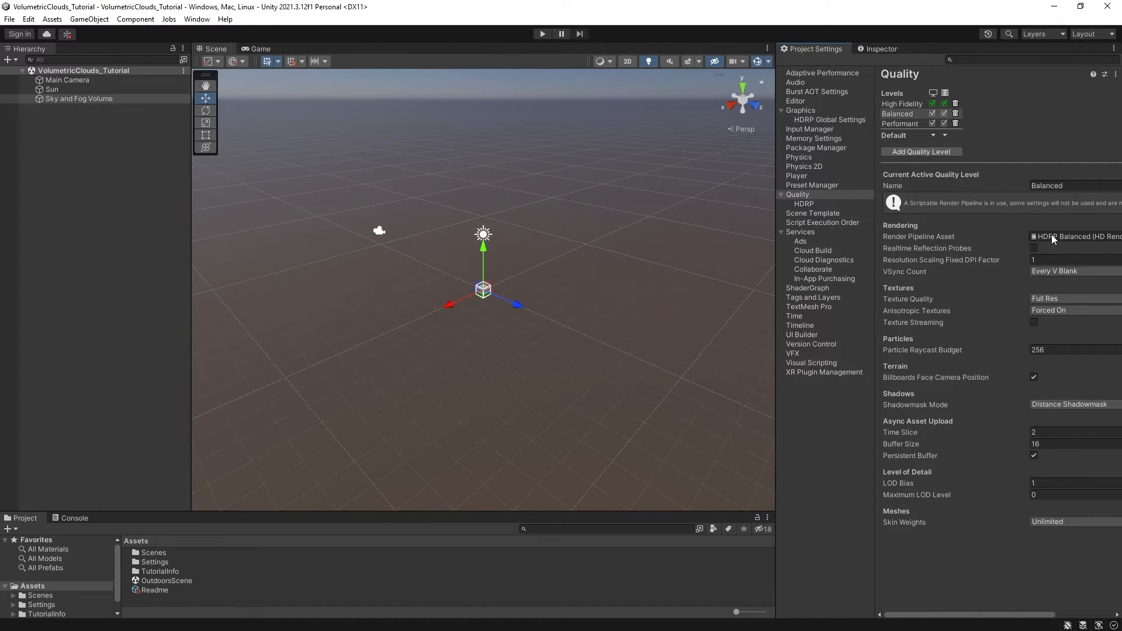
right_click(1070, 237)
click(1074, 248)
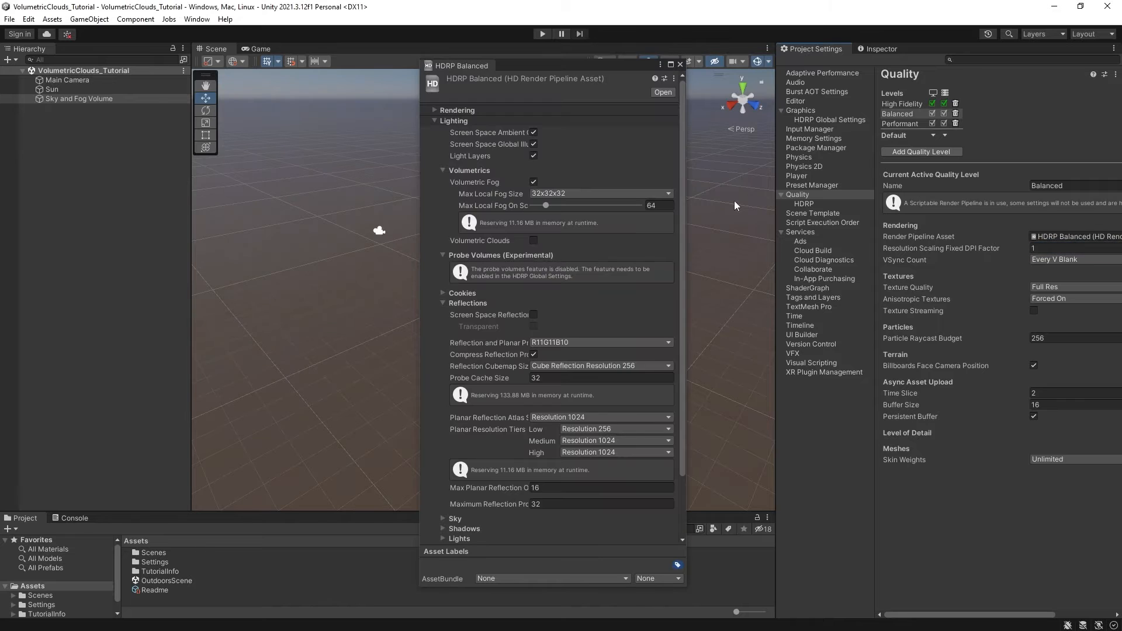
click(680, 65)
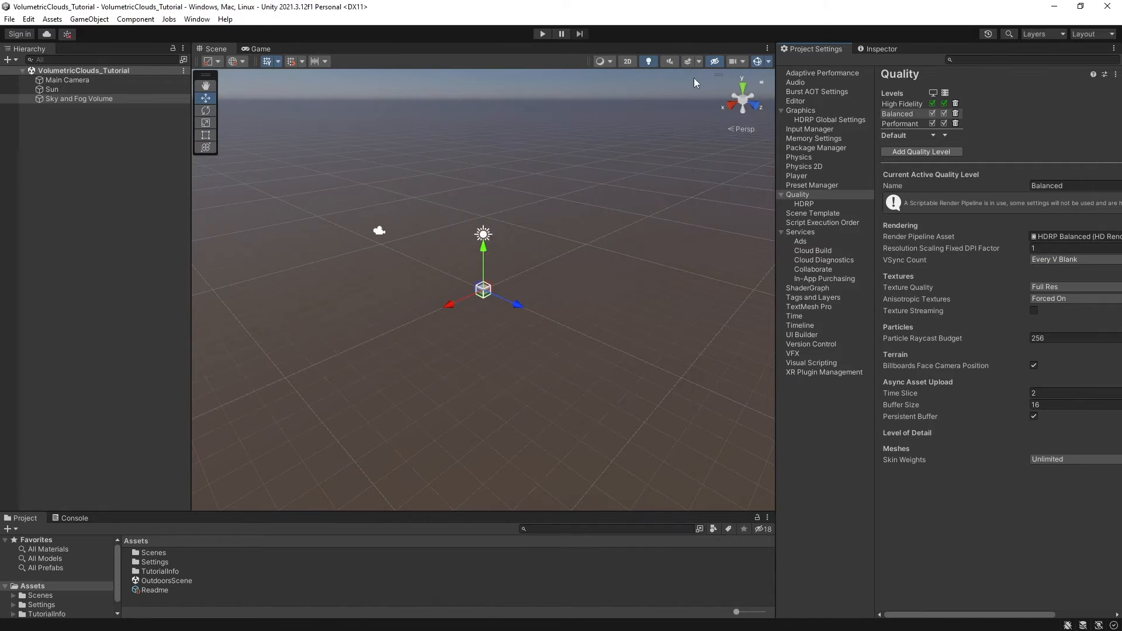
Enable Volumetric Clouds in the render pipeline asset of the Performant quality level.
click(900, 123)
right_click(1077, 238)
click(1081, 248)
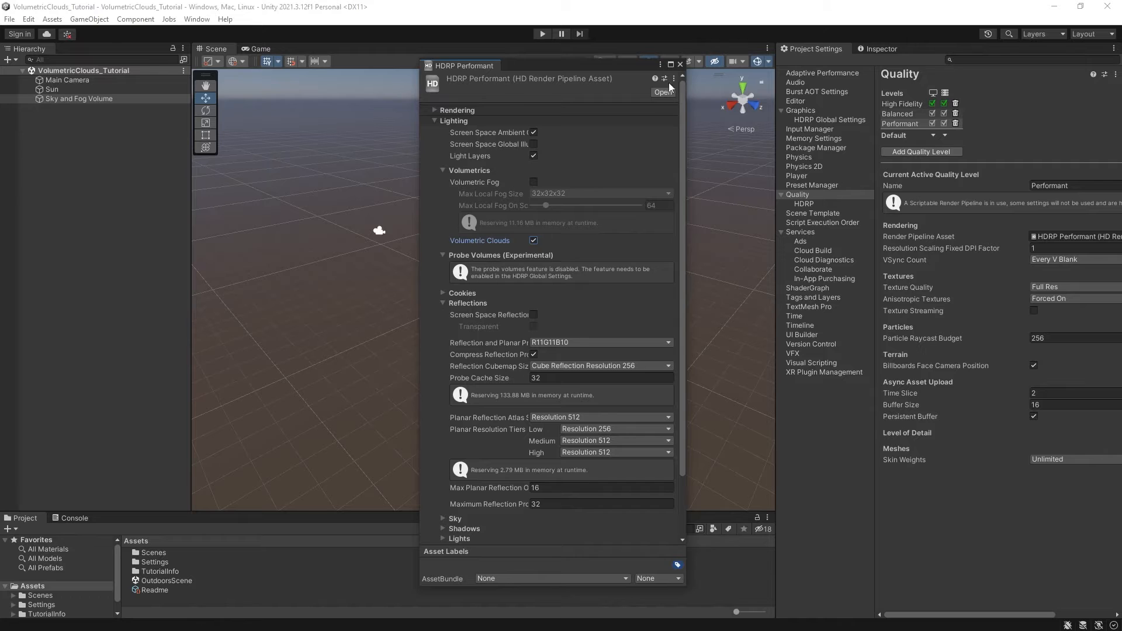
Close the Performant render pipeline asset and make High Fidelity the active quality level.
click(680, 65)
click(908, 104)
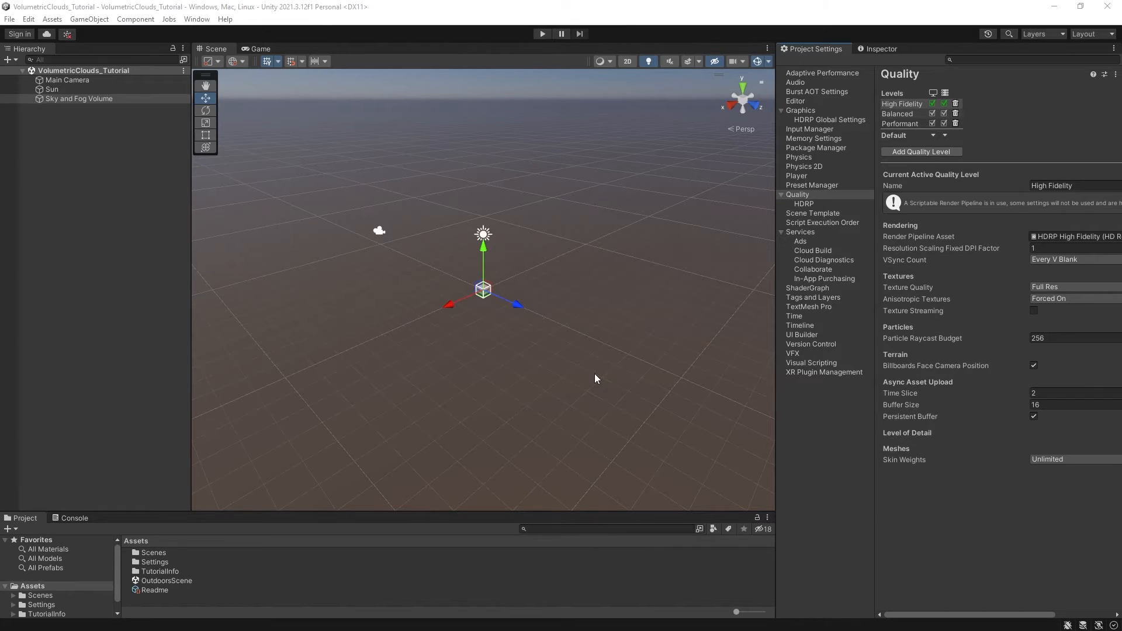
Check in the scene camera settings that Camera Anti-aliasing uses Temporal Anti-aliasing (TAA).
click(741, 62)
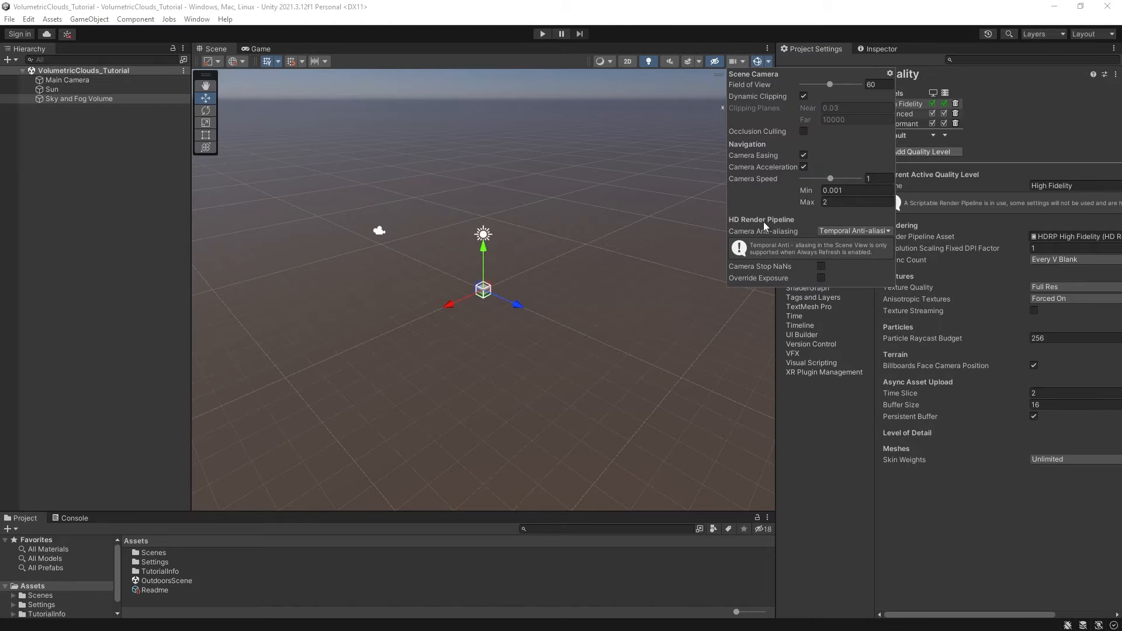
click(830, 232)
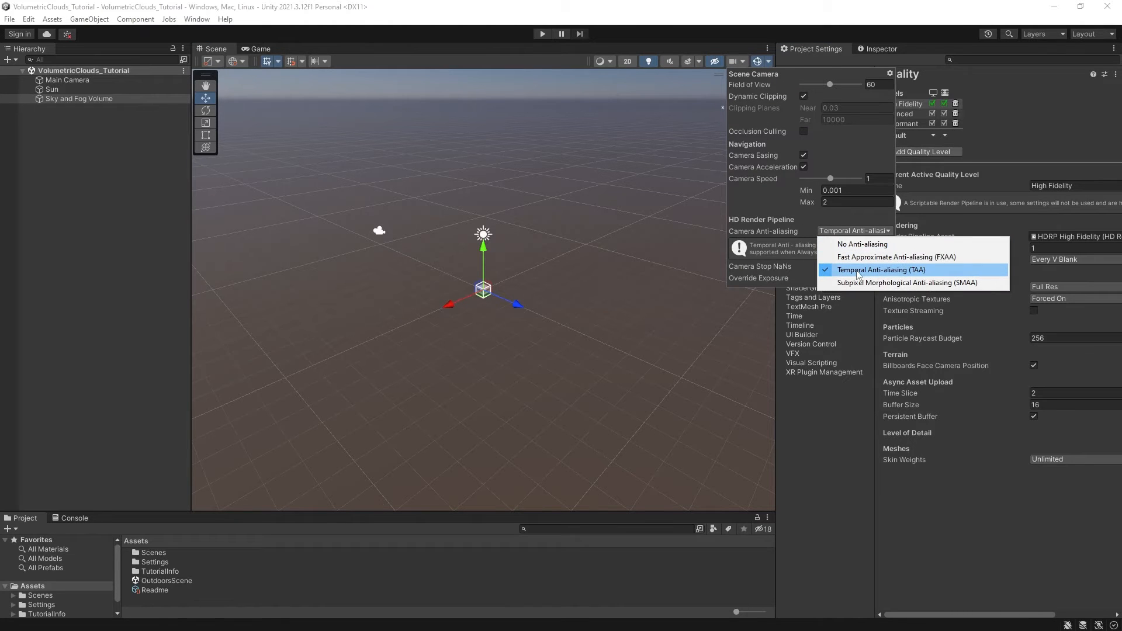
click(809, 228)
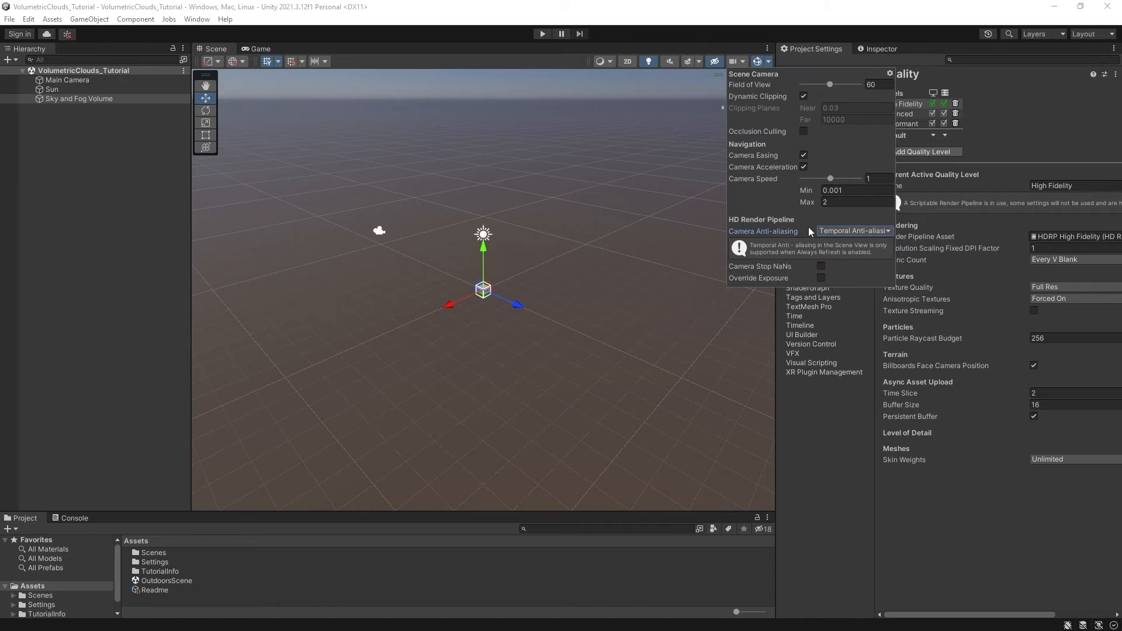
Disable Dynamic Clipping for the scene camera and increase its far clipping plane distance.
click(803, 96)
click(851, 119)
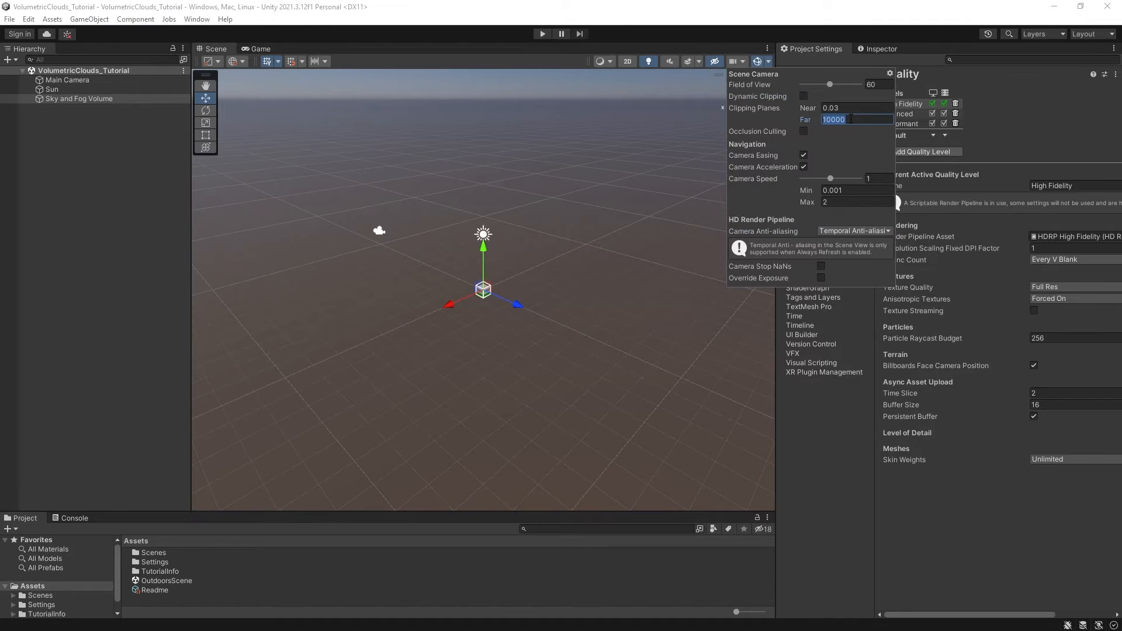
text(0)
click(747, 61)
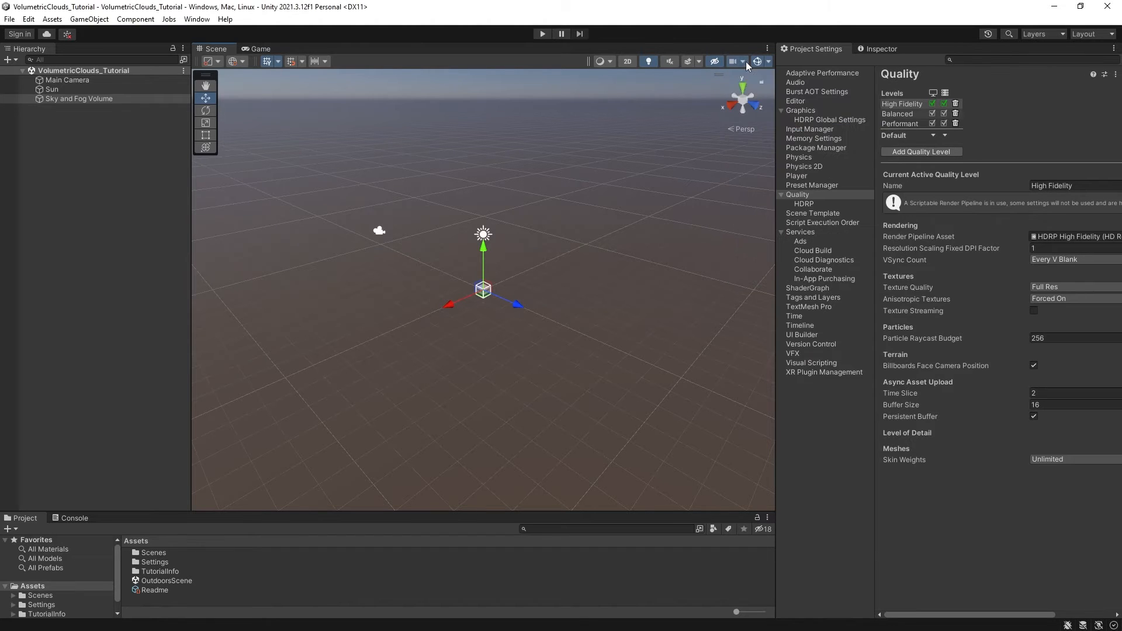
Check that Always Refresh is enabled among the Scene view effects.
click(698, 61)
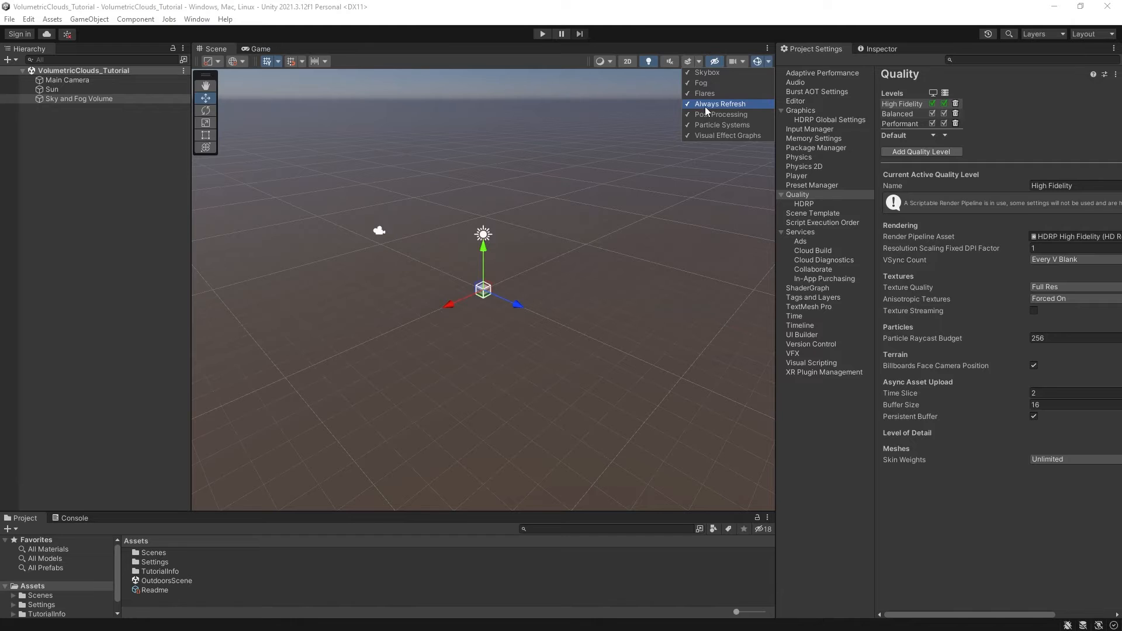
click(613, 370)
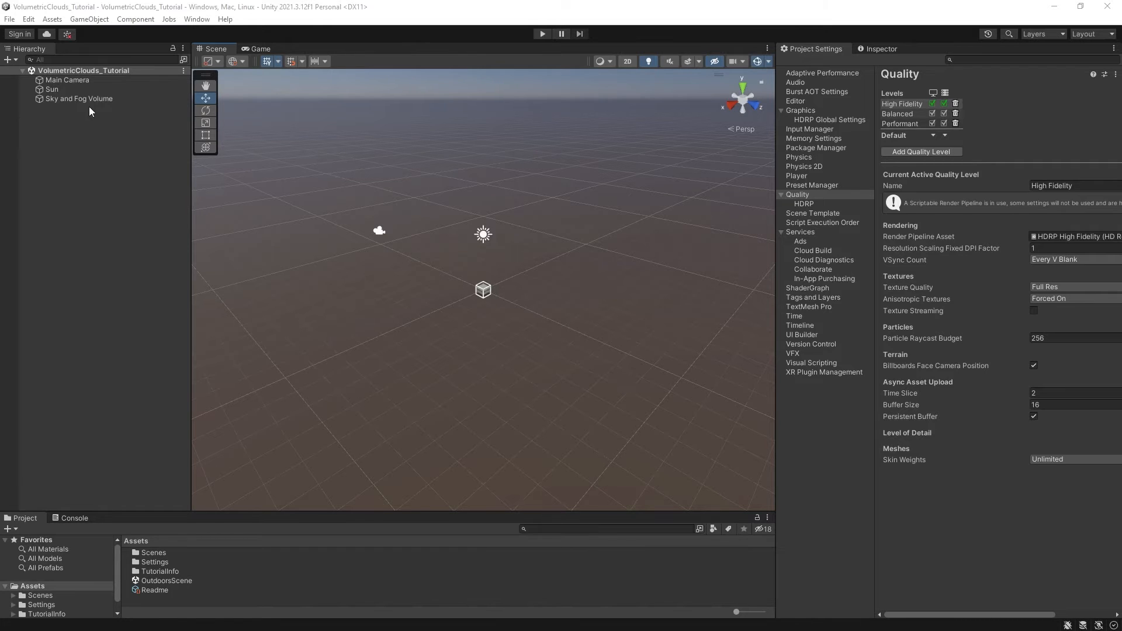
Choose Physically Based Sky as the sky type in the Visual Environment override of the Sky and Fog Volume.
click(73, 98)
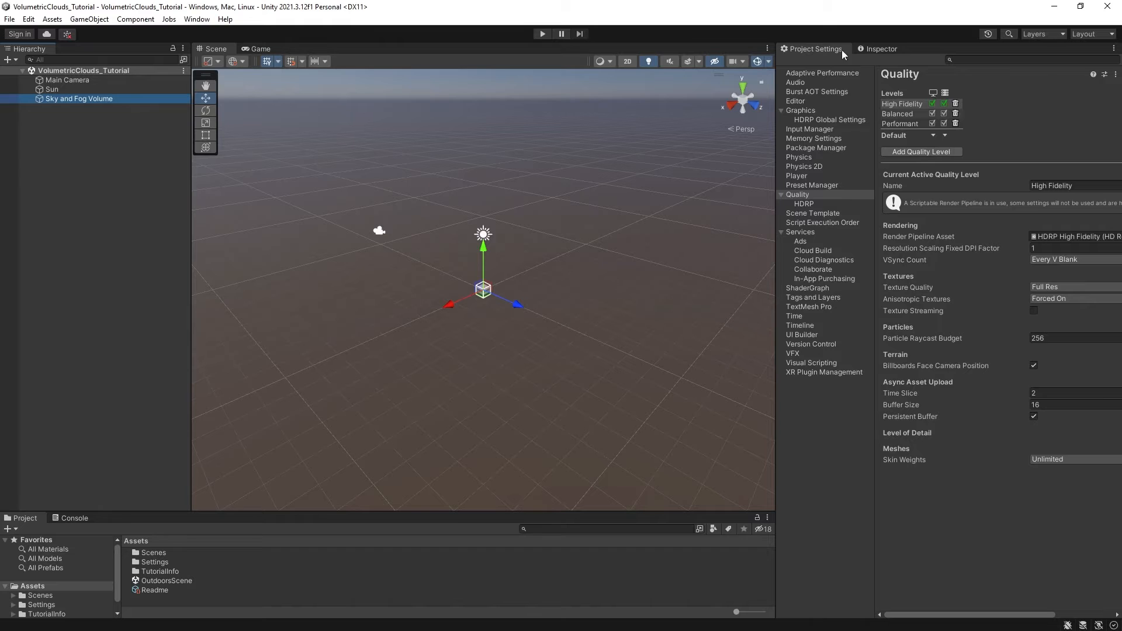
click(874, 50)
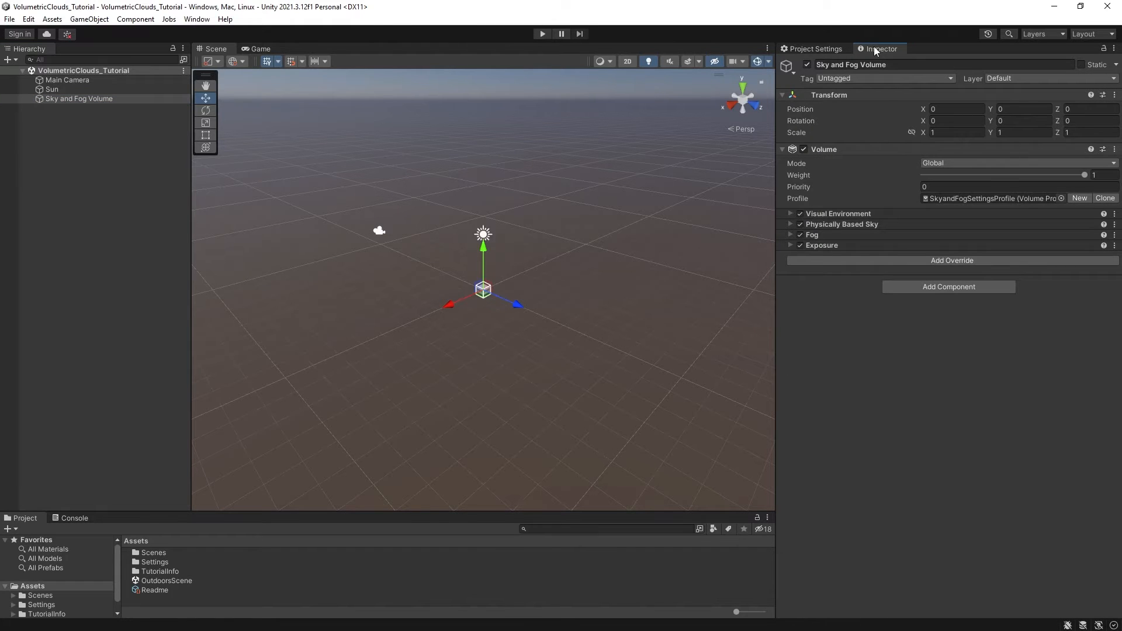
click(790, 214)
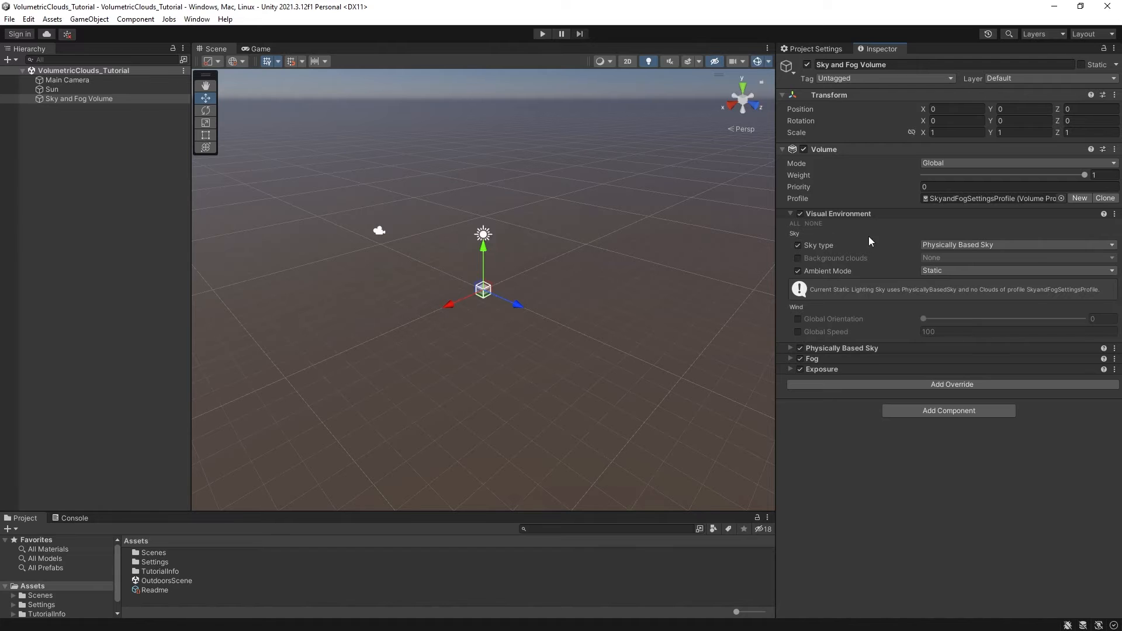
click(942, 245)
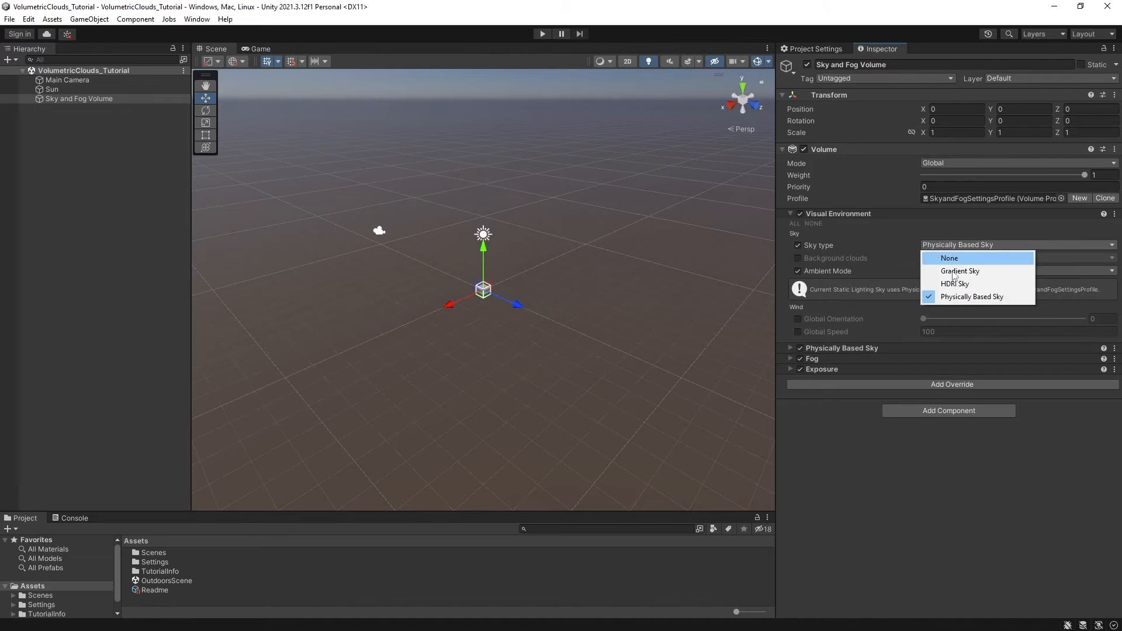
click(972, 298)
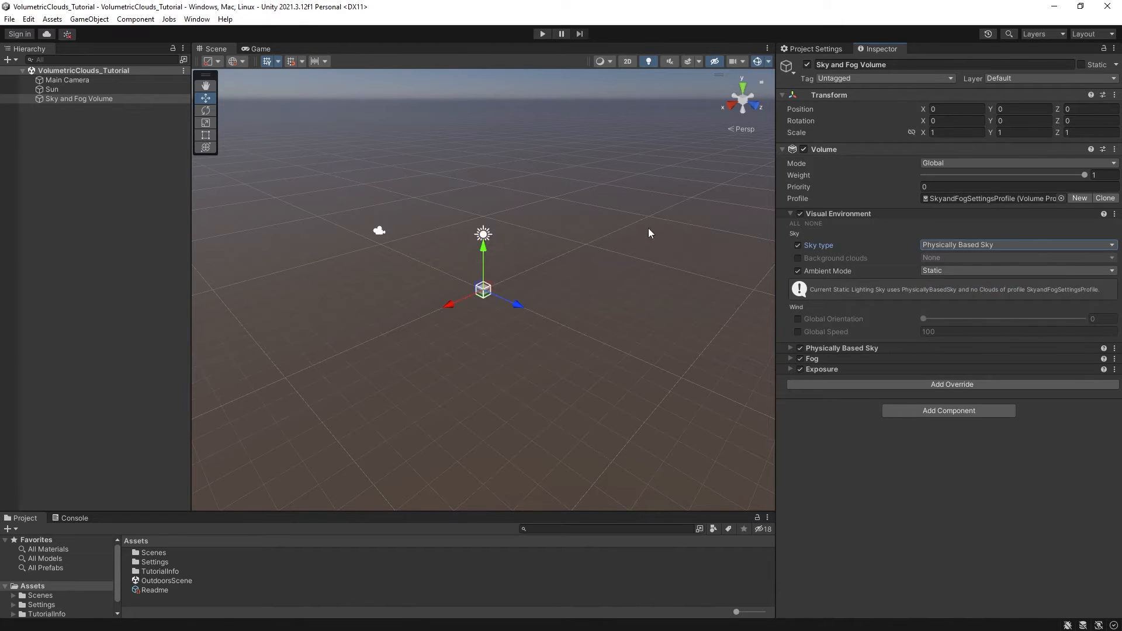
Rotate the Sun light around its X axis to about 31.7 degrees.
click(487, 235)
key(e)
drag(517, 226, 499, 153)
right_drag(613, 184, 556, 127)
drag(643, 345, 631, 303)
right_drag(563, 248, 616, 293)
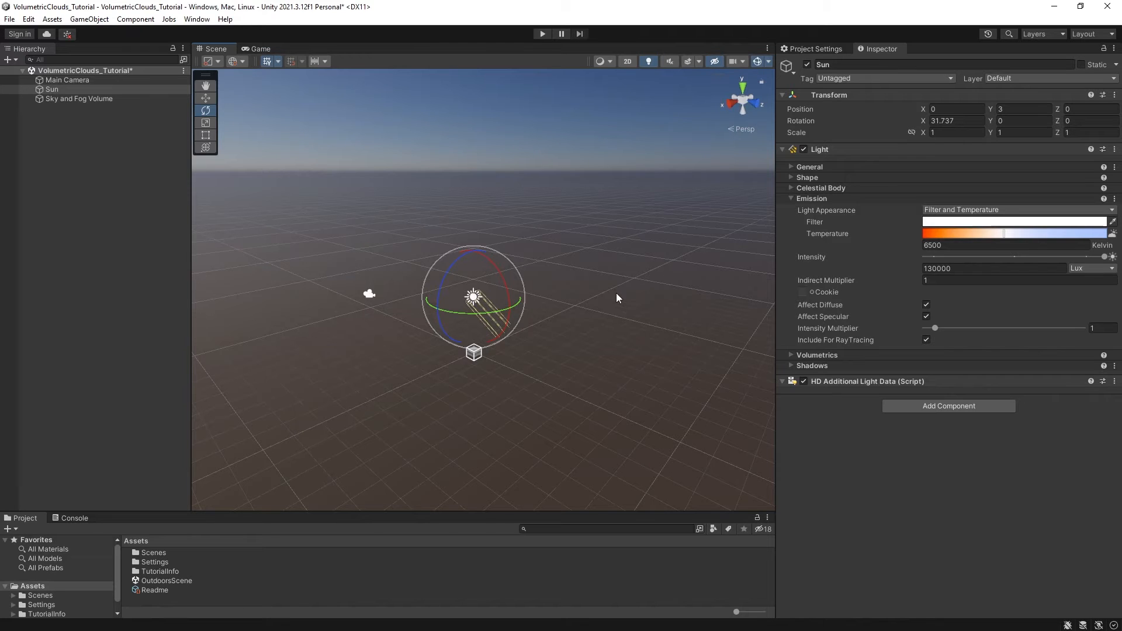
Set the Sky and Fog Volume's Ambient Mode to Dynamic in its Visual Environment override.
click(73, 99)
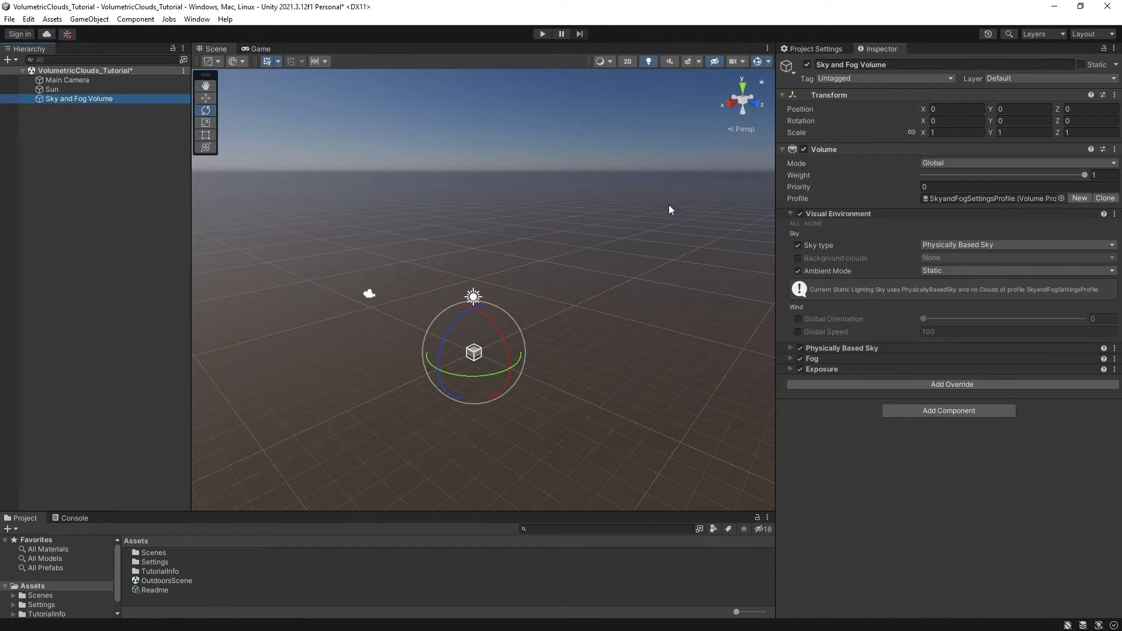
click(939, 271)
click(937, 296)
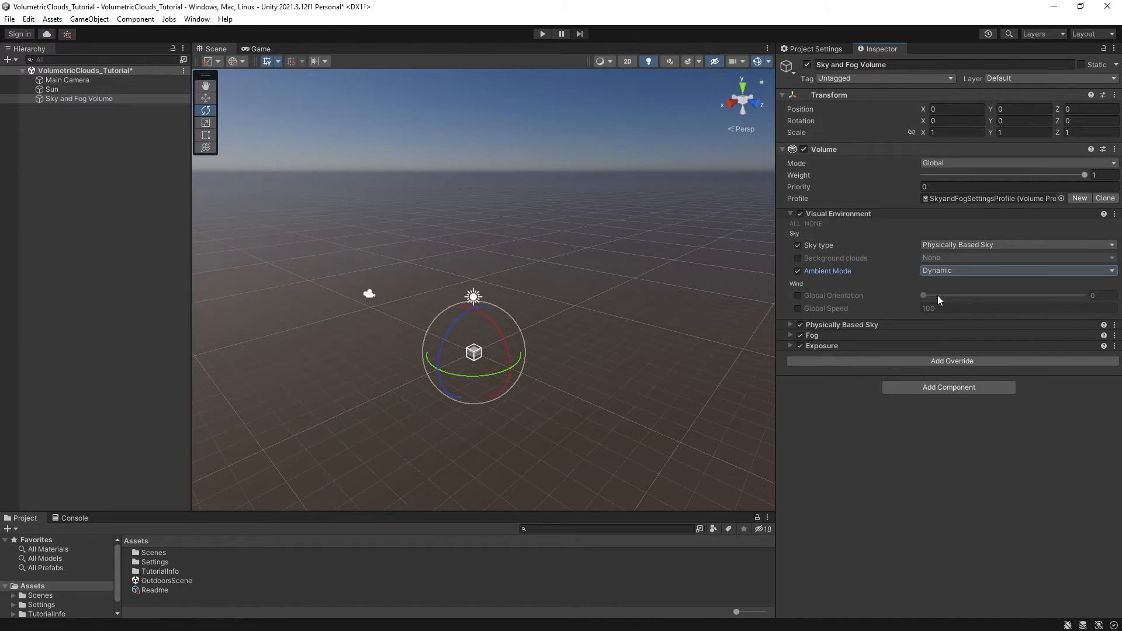
Check that Volumetrics and the Shadow Map are enabled on the Sun light.
click(59, 88)
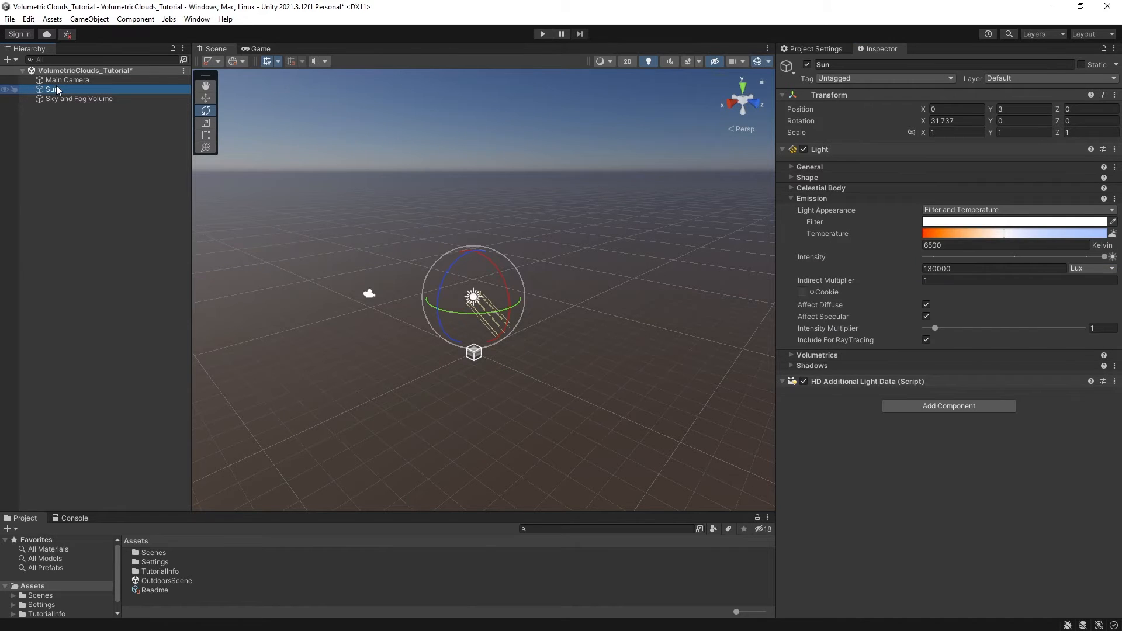
click(791, 355)
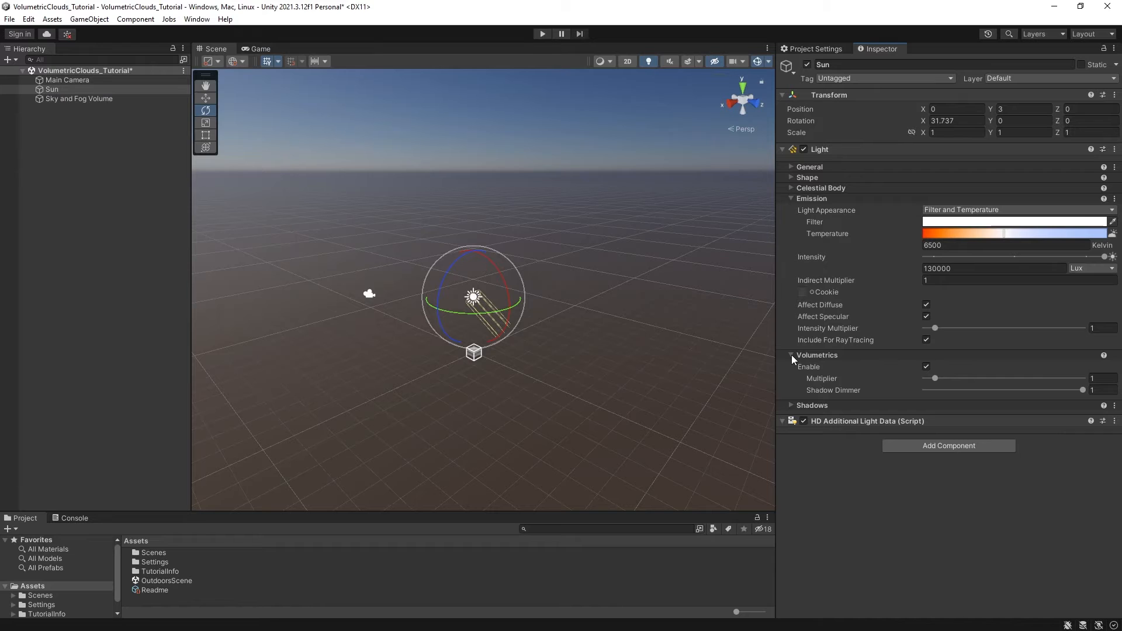
click(790, 405)
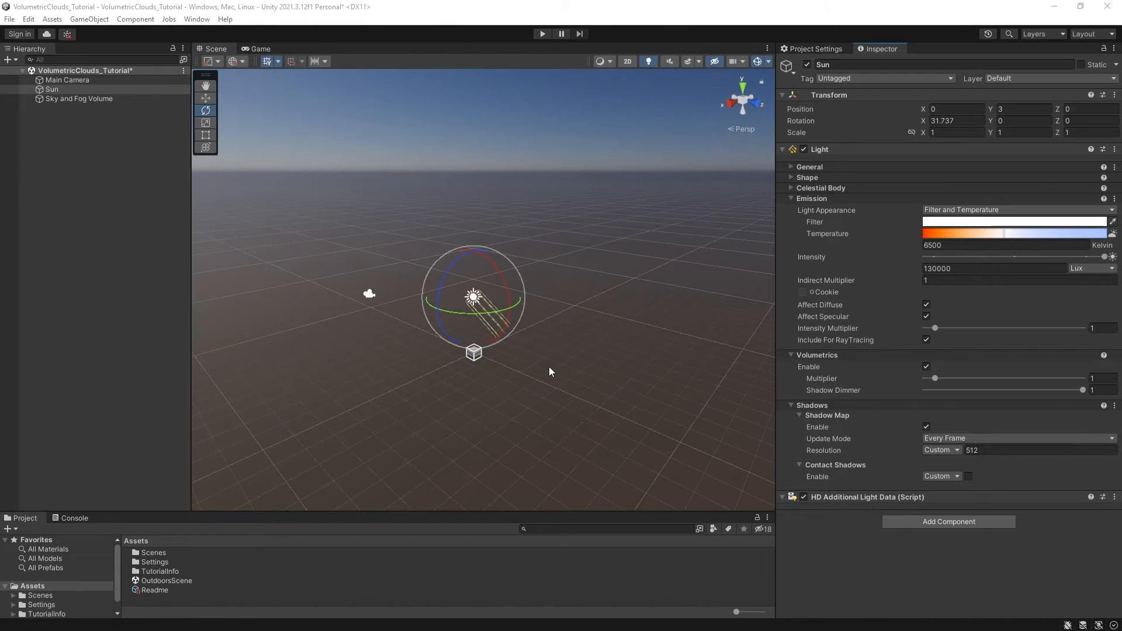
Add a Volumetric Clouds override to the Sky and Fog Volume.
click(92, 100)
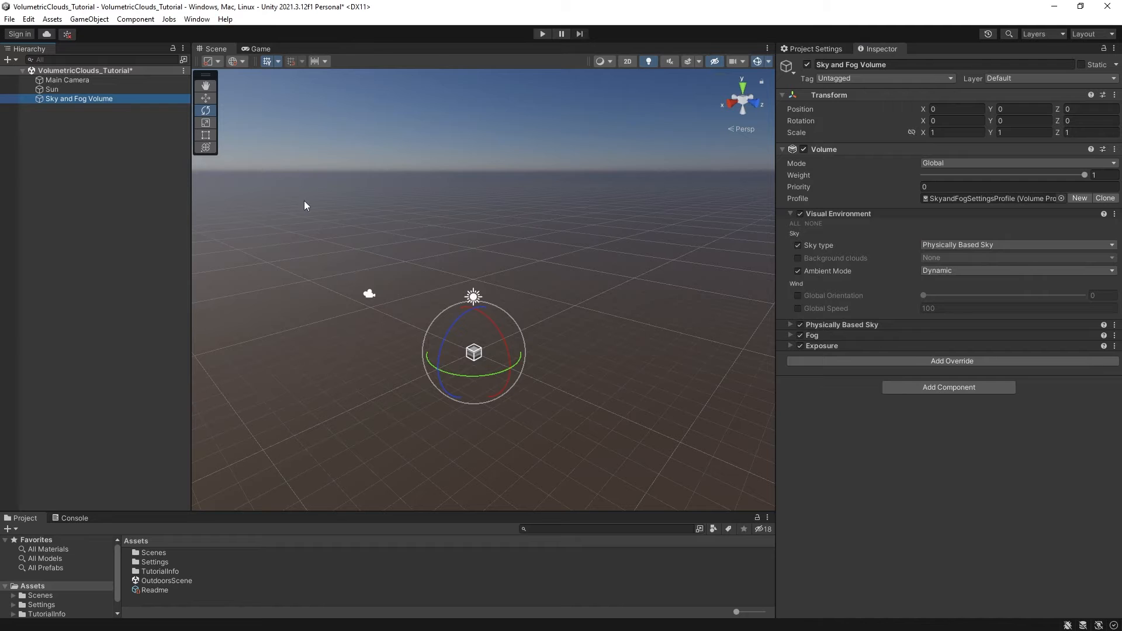
click(934, 359)
click(912, 467)
click(924, 442)
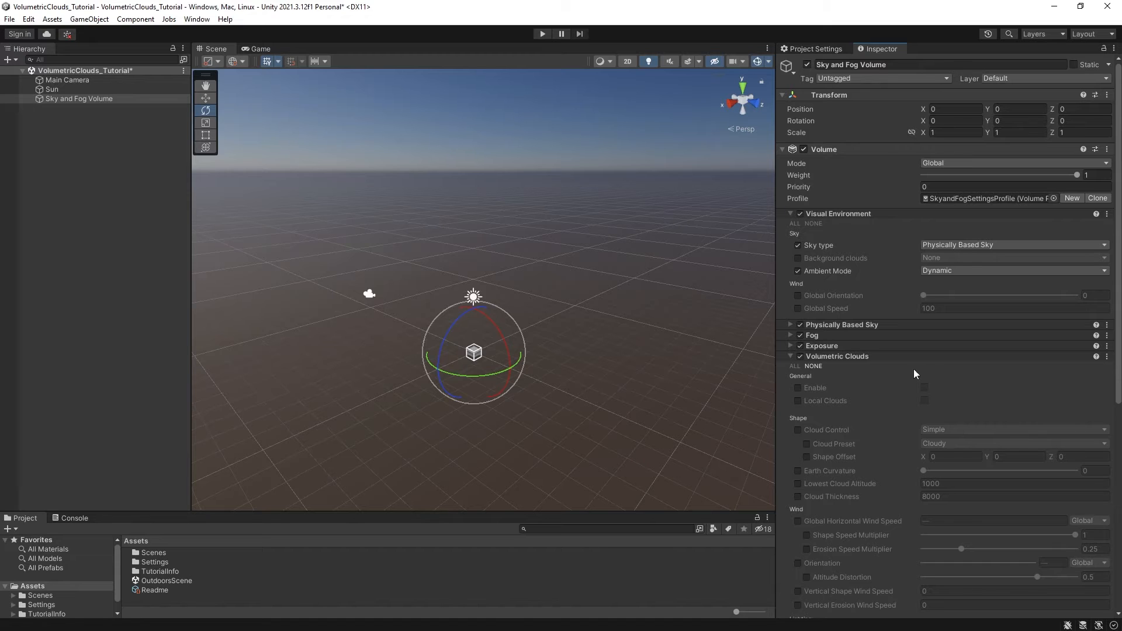
With additional properties shown, enable the clouds and their shadows in the Volumetric Clouds override.
click(1106, 357)
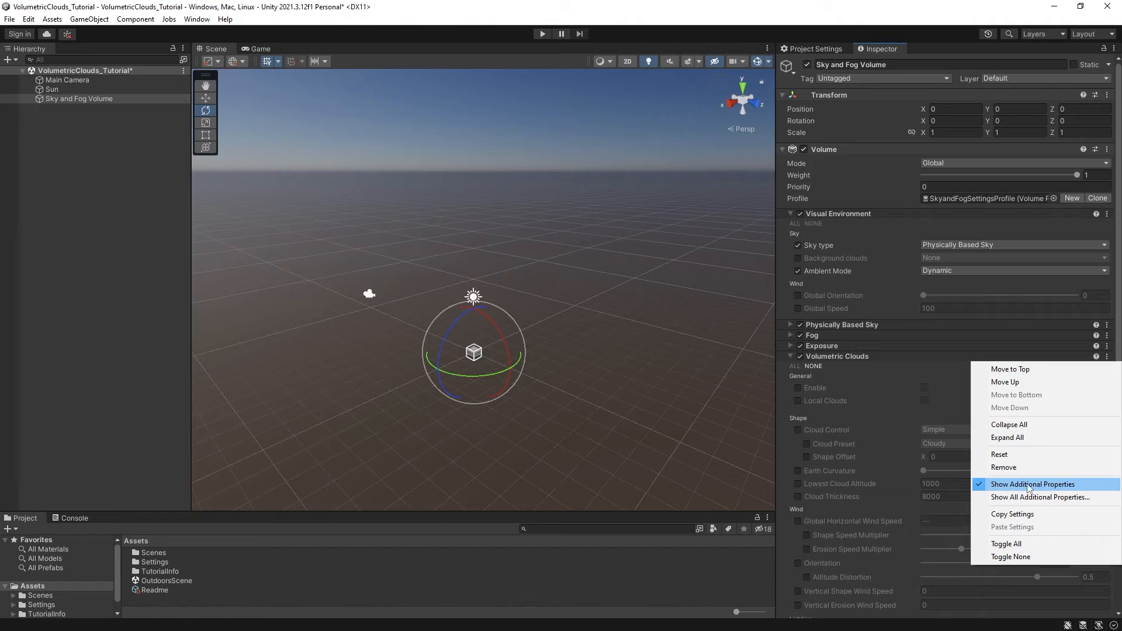
click(948, 396)
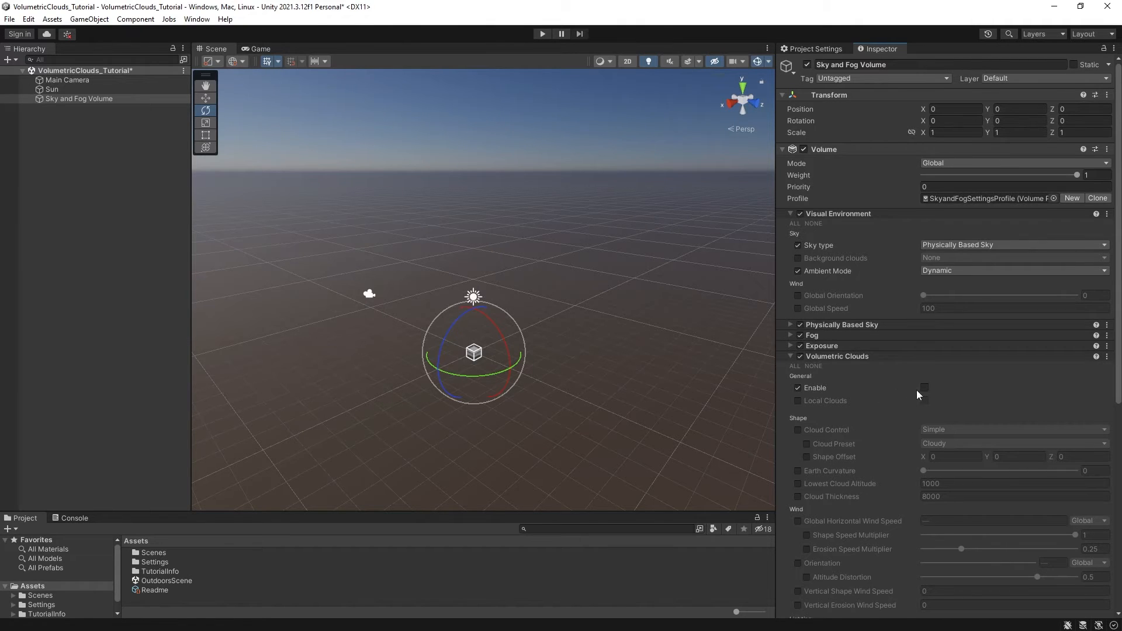
right_drag(724, 391, 722, 311)
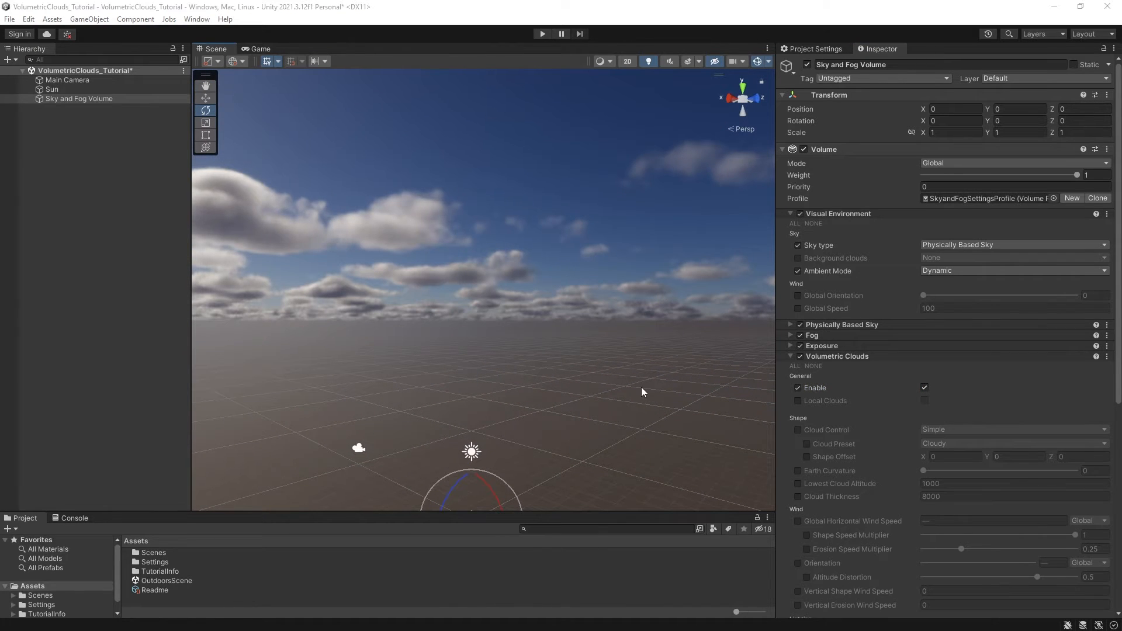
scroll(889, 444, down, 10)
click(797, 388)
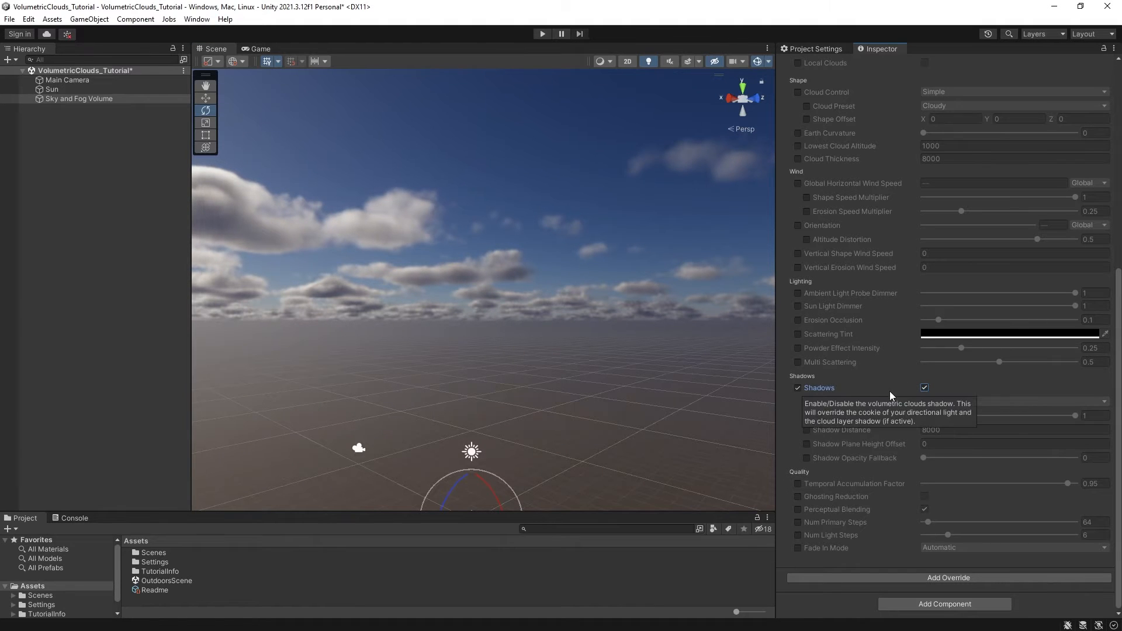
Add a 3D plane to the scene and reset its transform.
right_click(95, 168)
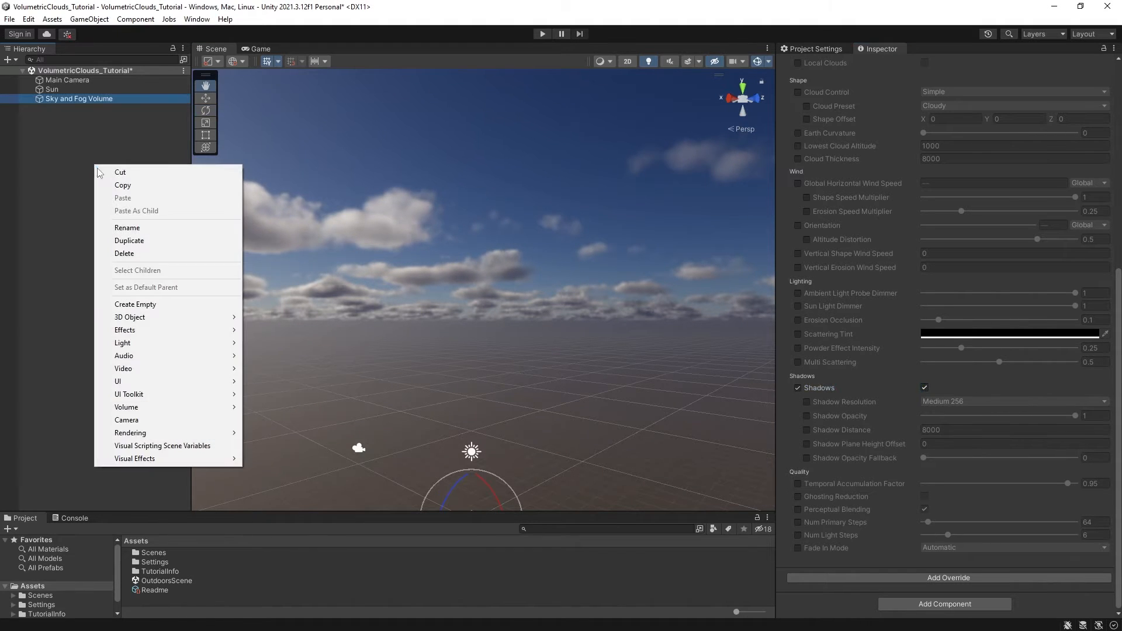
mouse_move(153, 318)
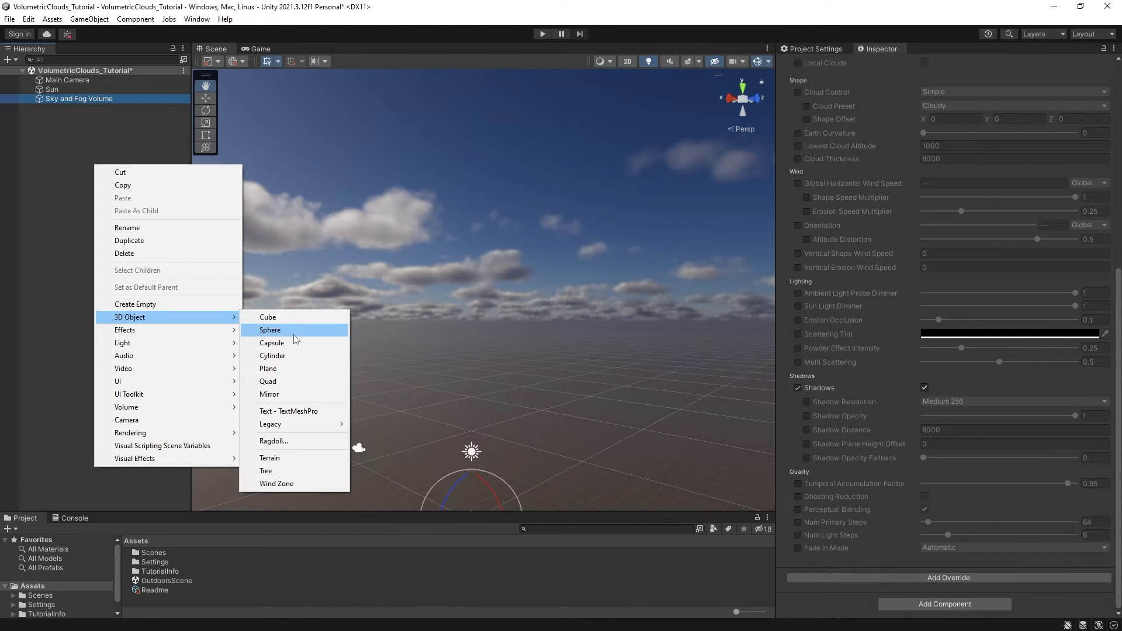
click(287, 368)
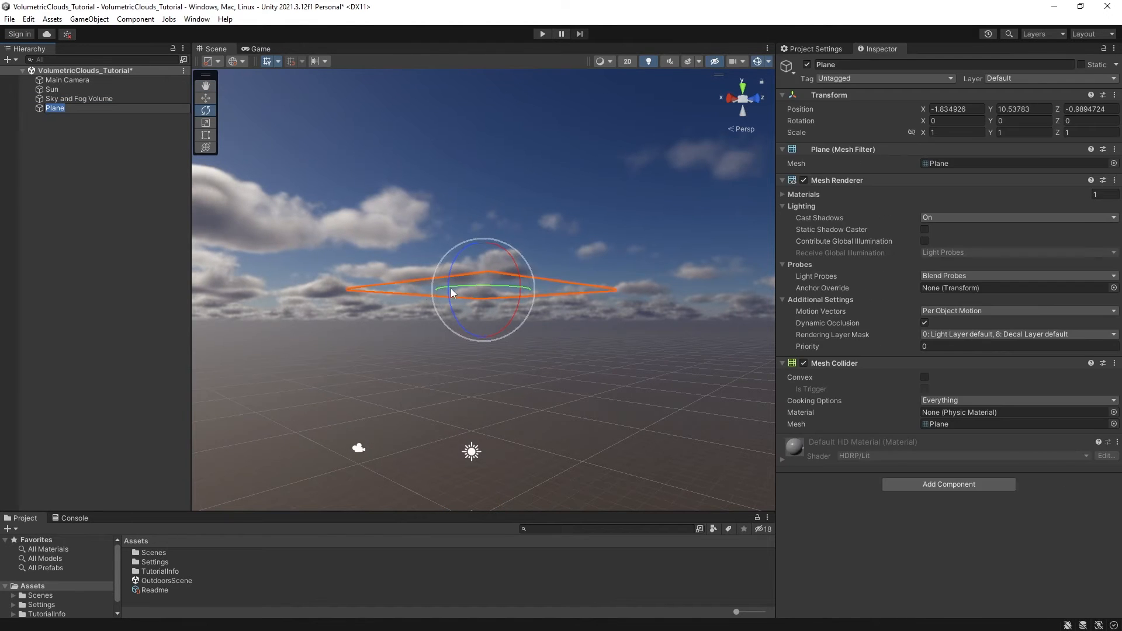
click(1114, 95)
click(1101, 107)
Set the plane's X and Z scale to 10000 so it serves as a large ground surface.
click(972, 130)
text(1)
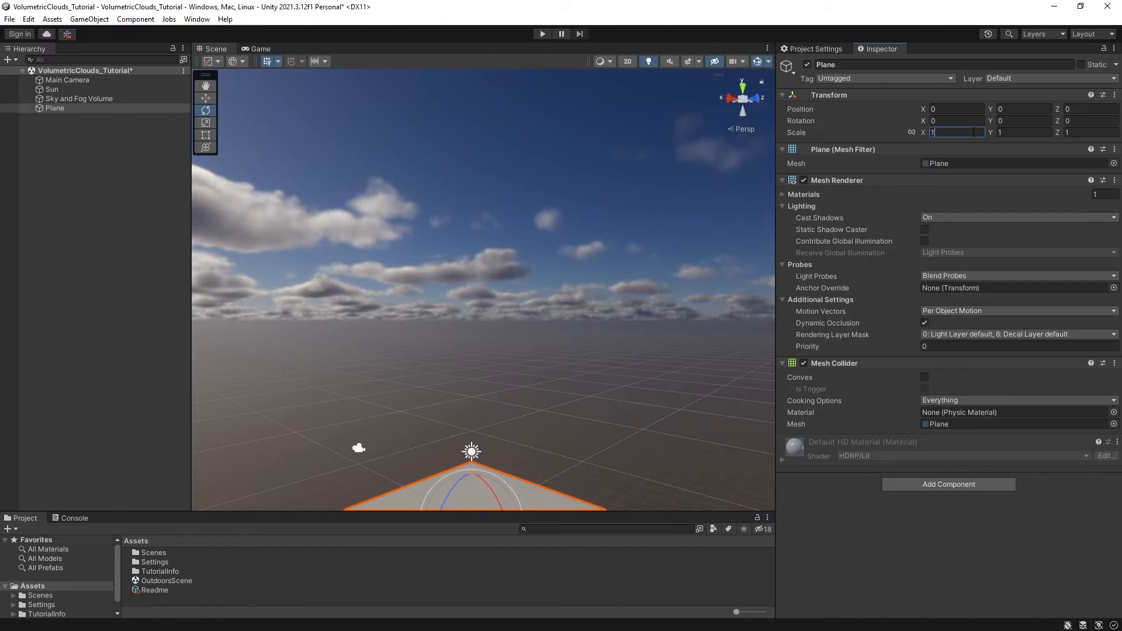
text(0000)
click(1075, 131)
text(000)
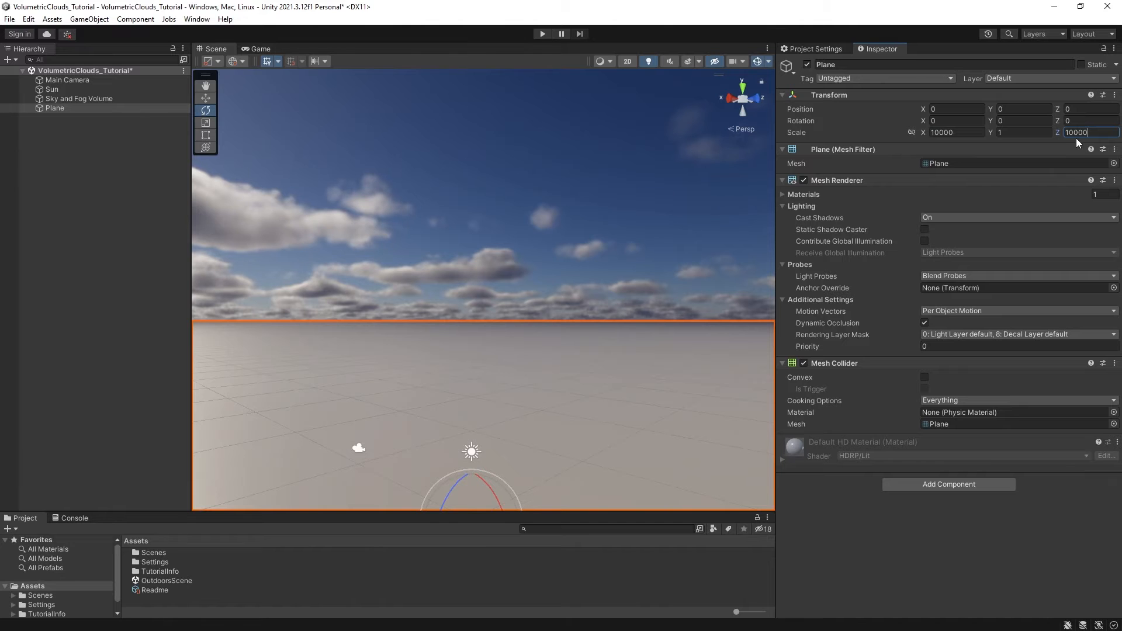
Override the Shadow Distance in the Sky and Fog Volume's Volumetric Clouds and set it to 20000.
right_drag(554, 303, 514, 390)
key(w)
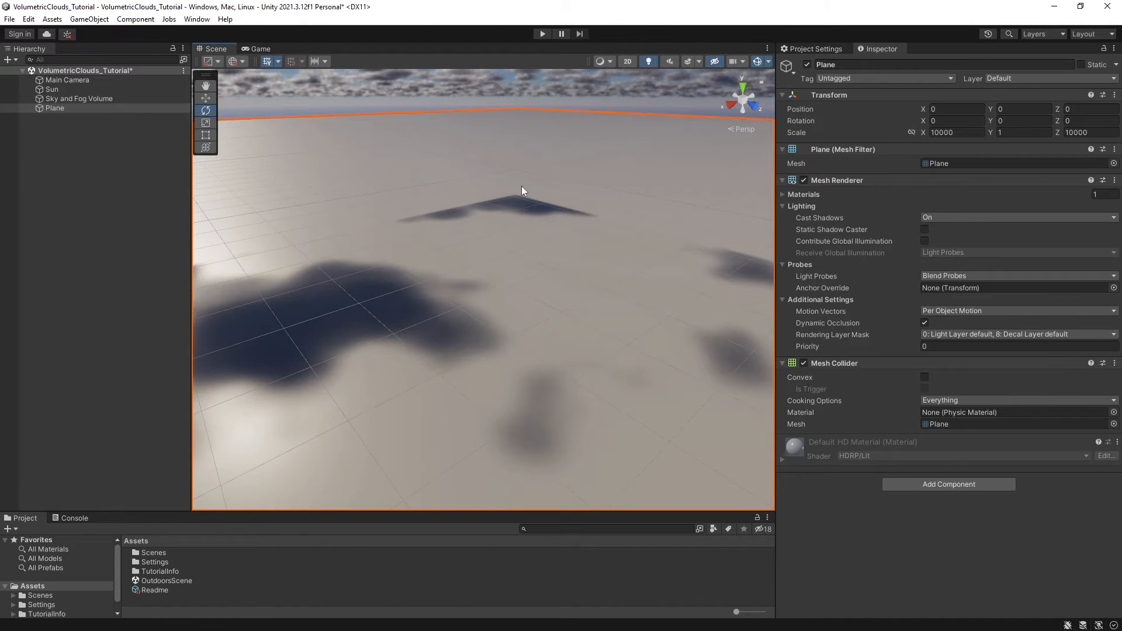
click(83, 99)
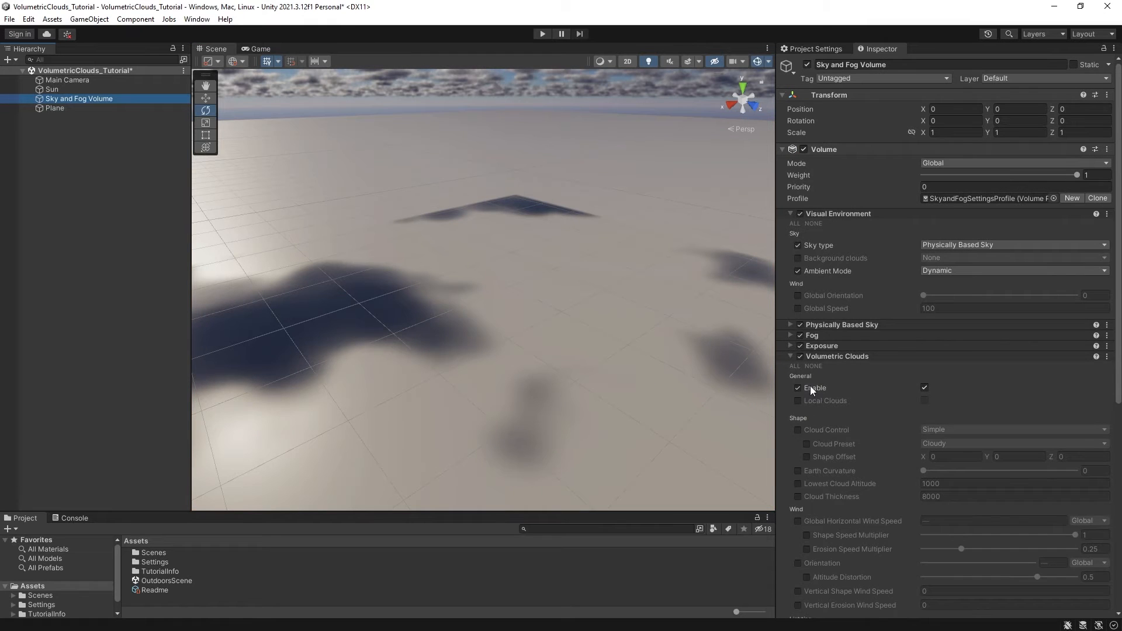
scroll(875, 423, down, 9)
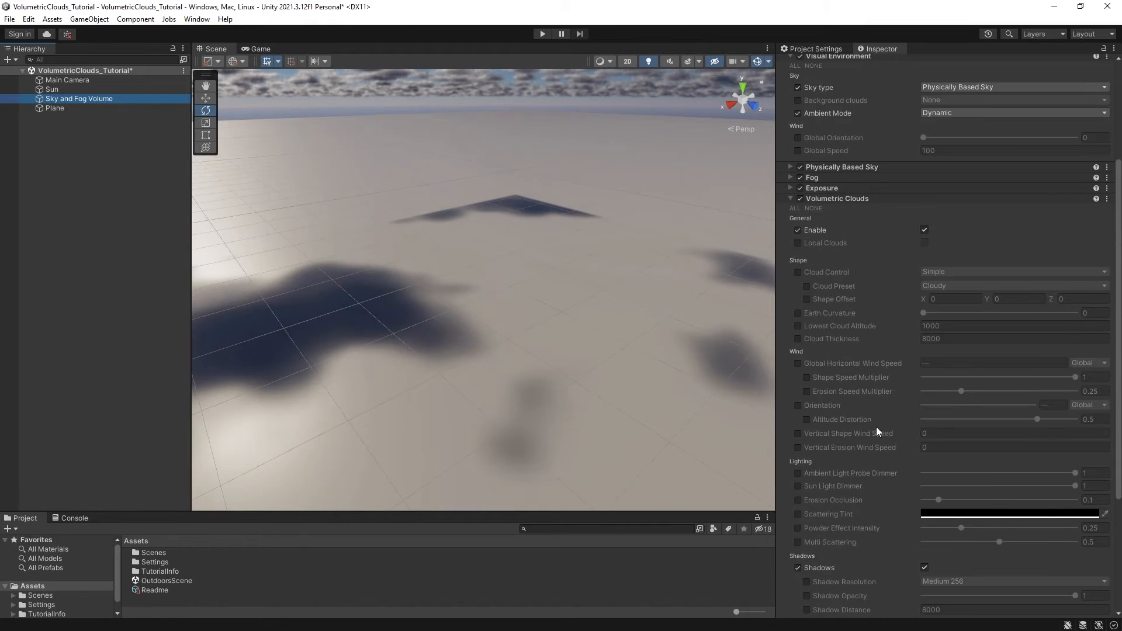
click(807, 484)
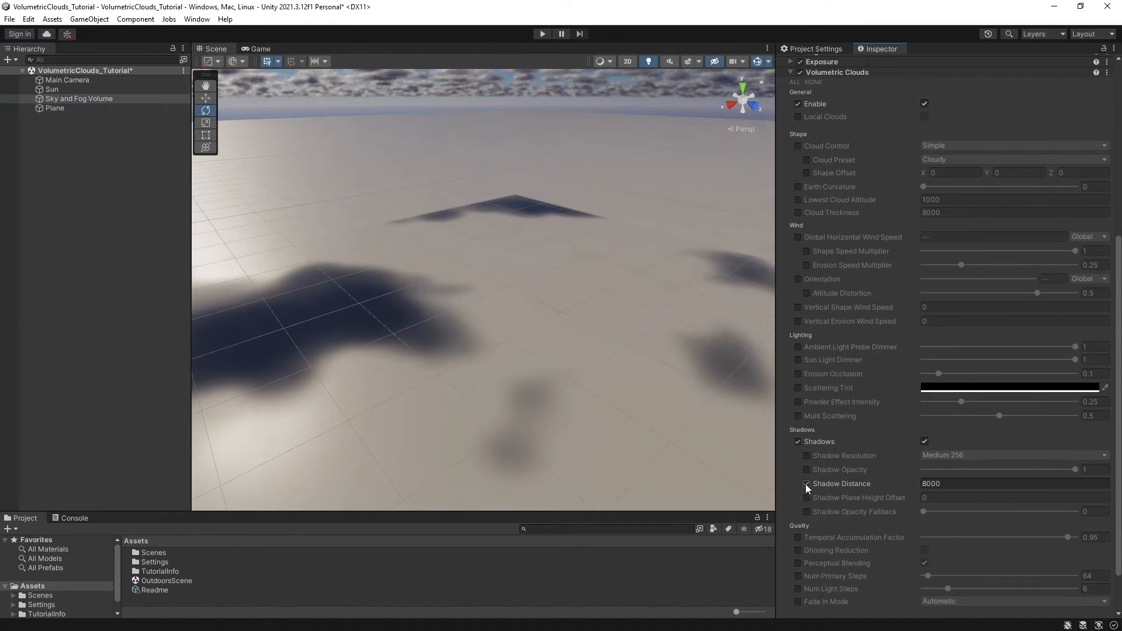
drag(928, 486, 925, 488)
text(20)
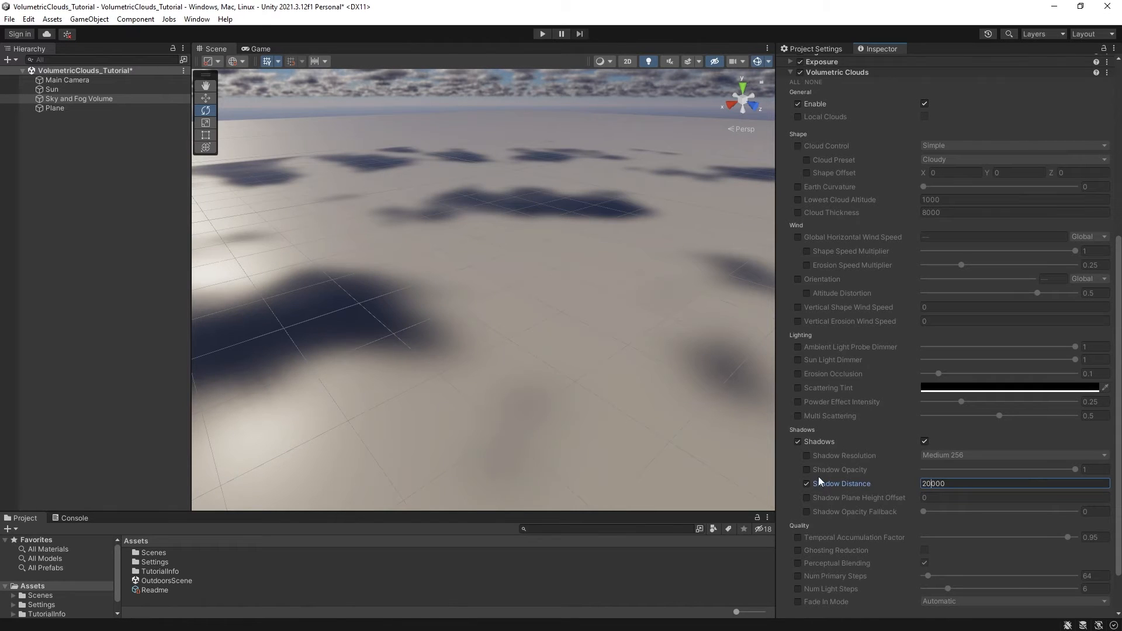
Override the Volumetric Clouds' Shadow Resolution and set it to High 512.
click(805, 456)
click(928, 454)
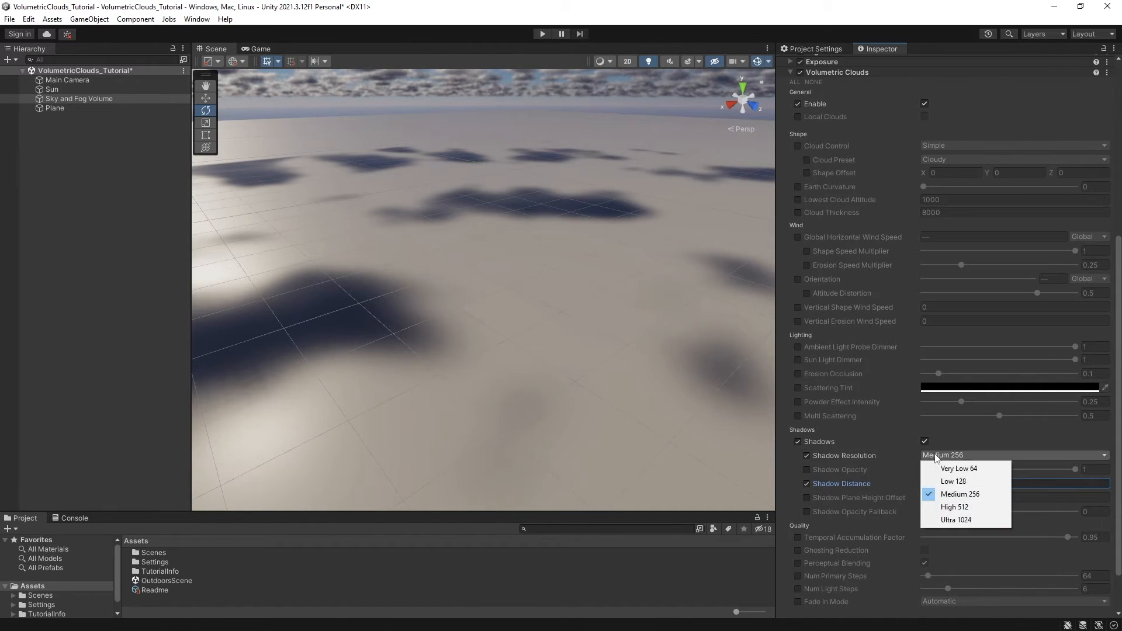
click(950, 507)
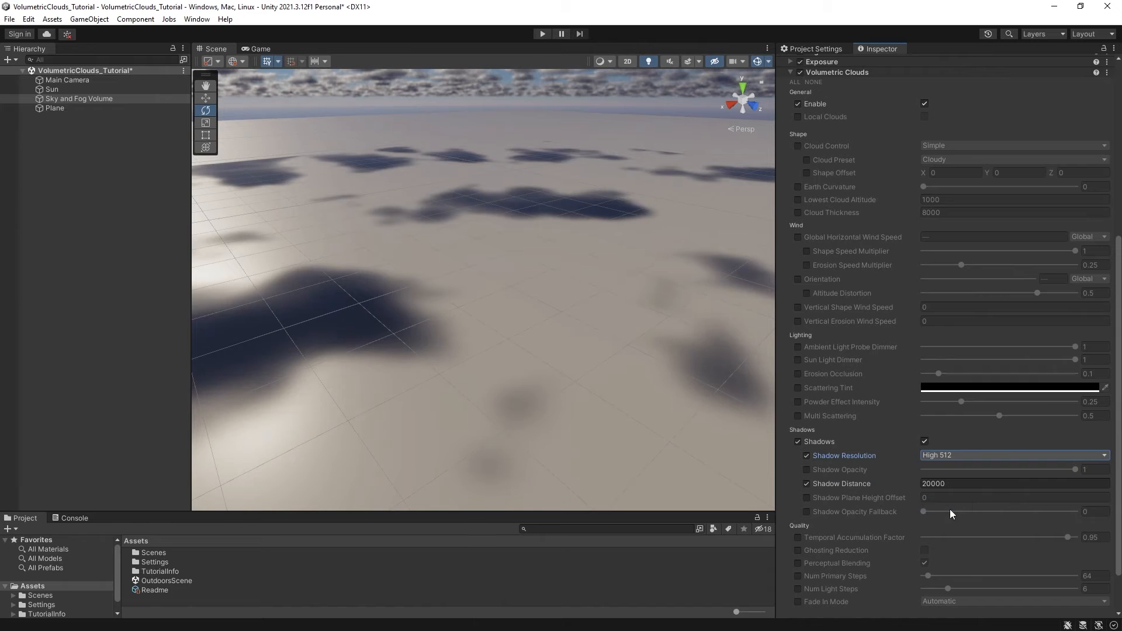
right_drag(501, 345, 498, 292)
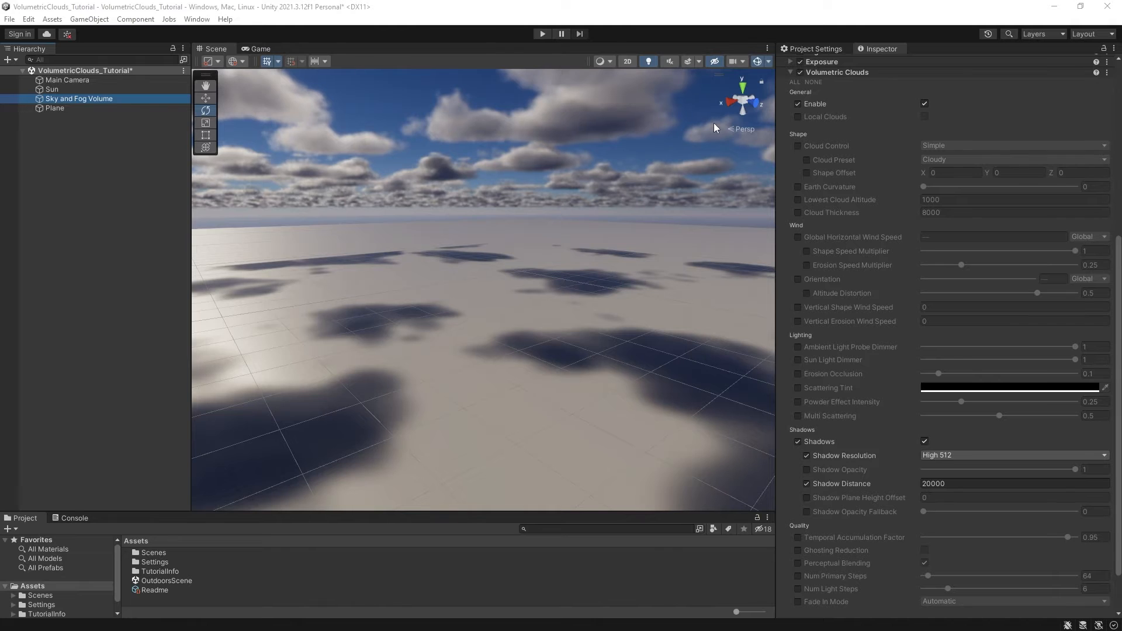
Check the scene camera's clipping planes, and override and enable Local Clouds in the Volumetric Clouds settings.
click(743, 64)
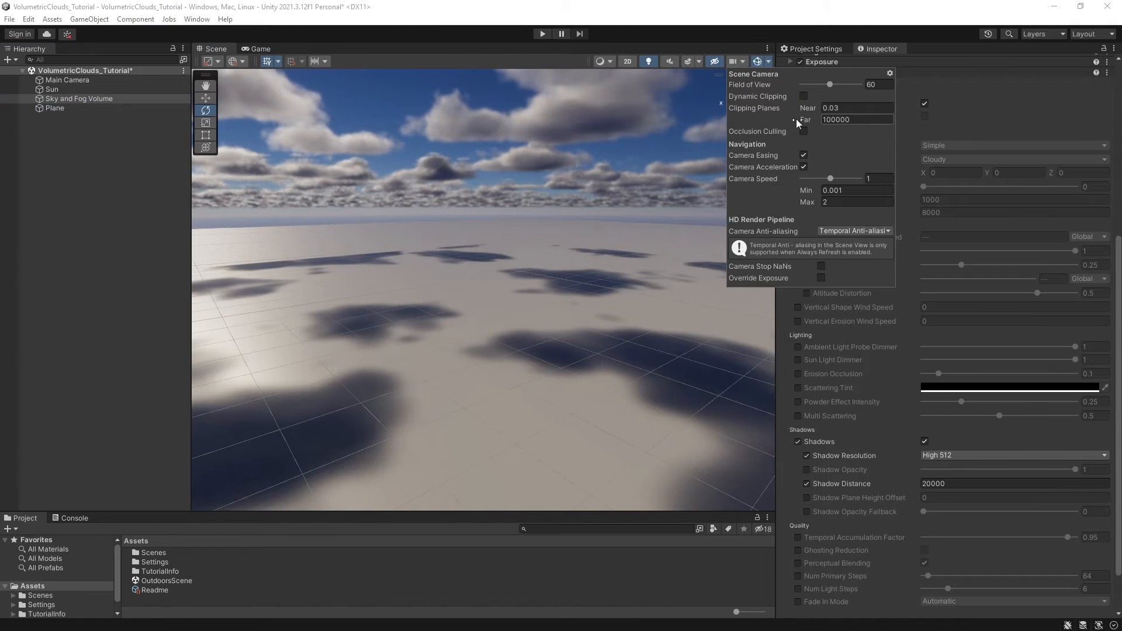
click(743, 63)
scroll(885, 205, up, 5)
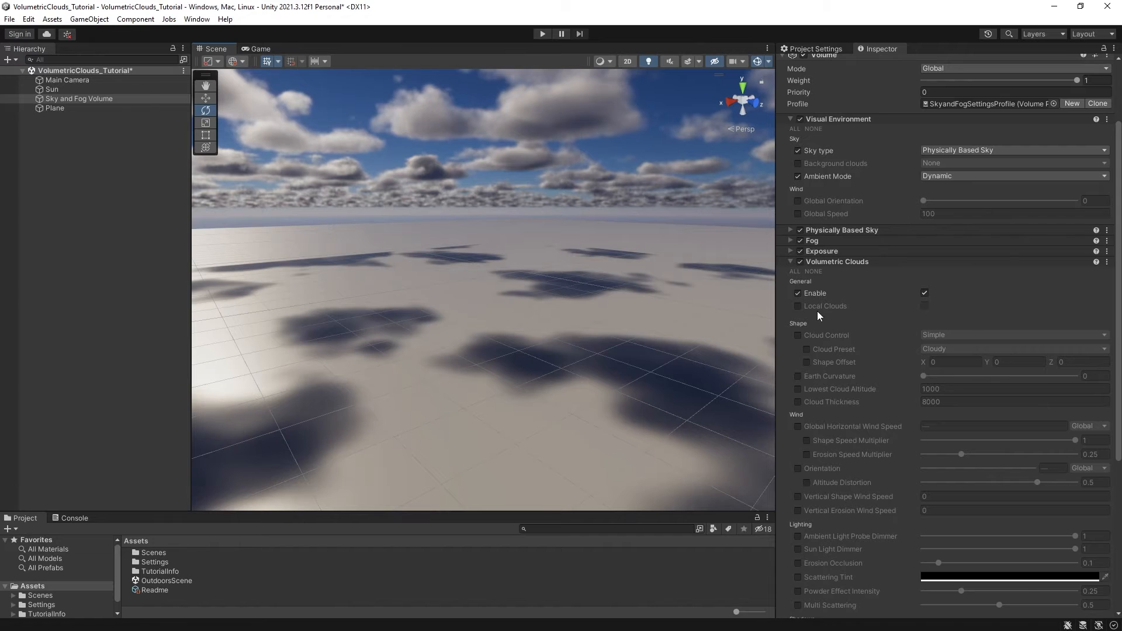
click(798, 306)
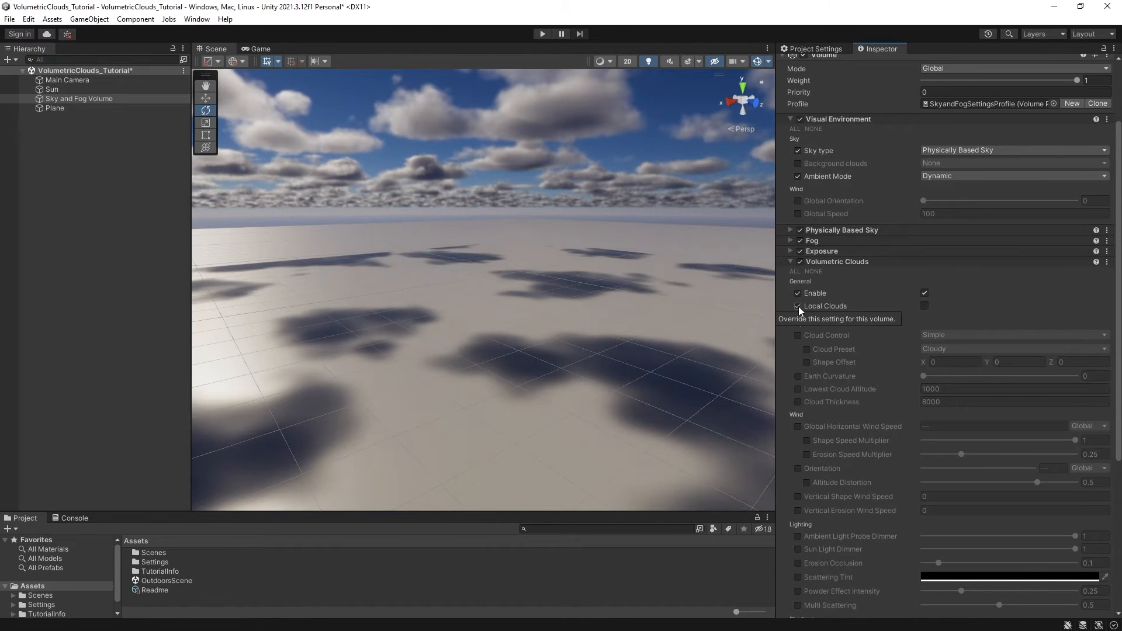
click(923, 306)
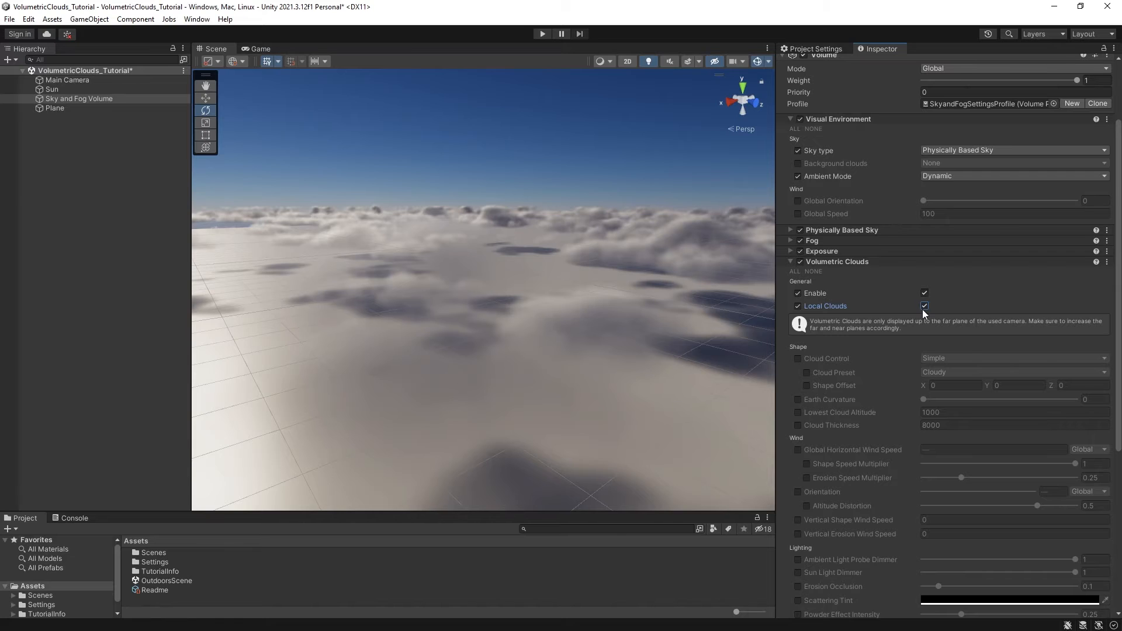
mouse_move(696, 318)
right_down()
mouse_move(505, 320)
mouse_move(681, 325)
mouse_move(665, 281)
mouse_move(458, 295)
mouse_move(528, 283)
mouse_move(681, 292)
mouse_move(659, 305)
right_up()
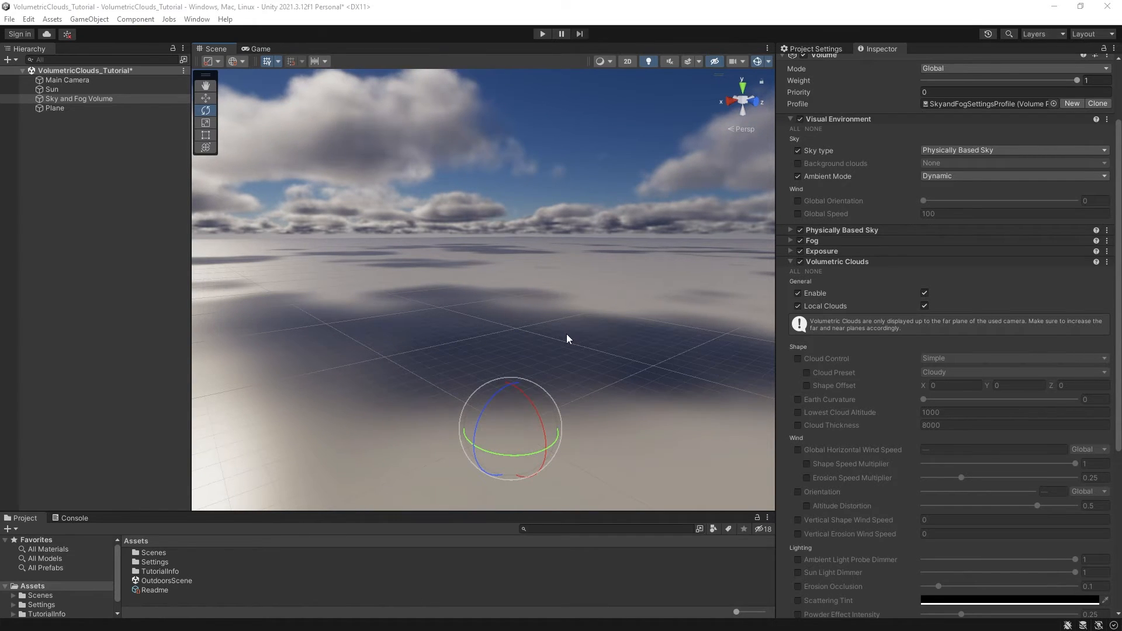
In the Volumetric Clouds quality settings, override the Temporal Accumulation Factor with 1 and increase Num Primary Steps.
scroll(871, 381, down, 10)
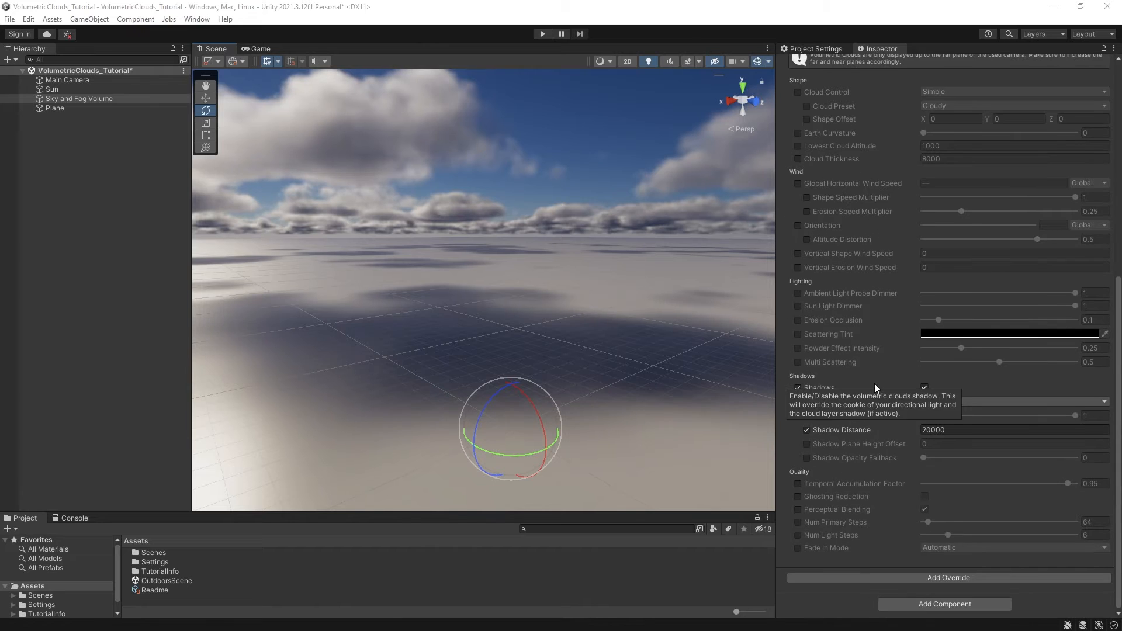
click(798, 483)
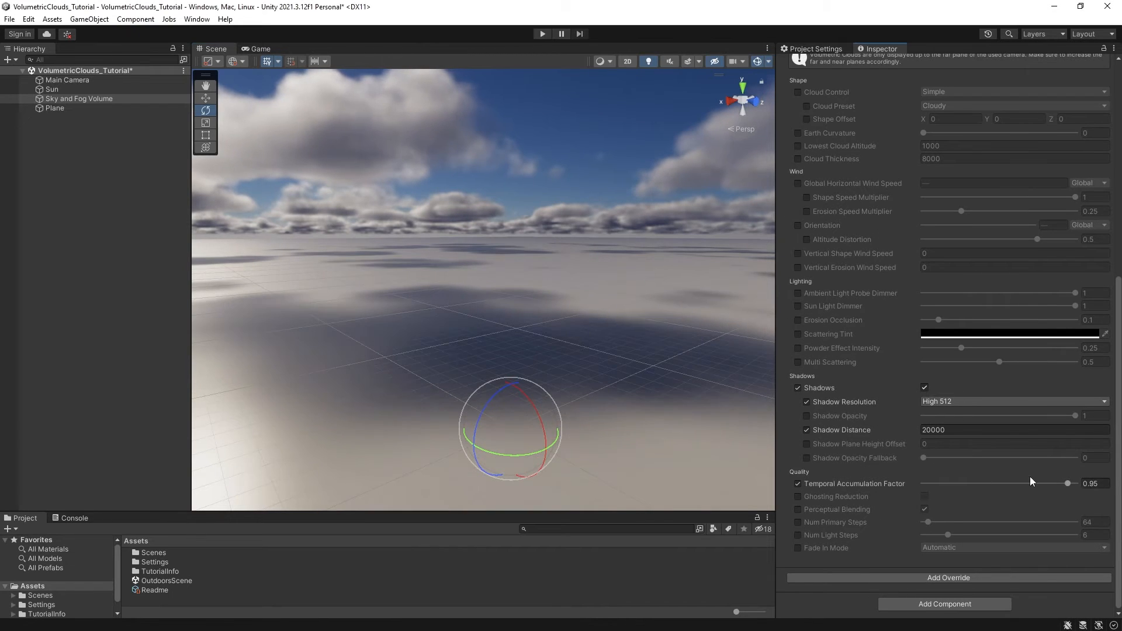
drag(1067, 483, 1075, 484)
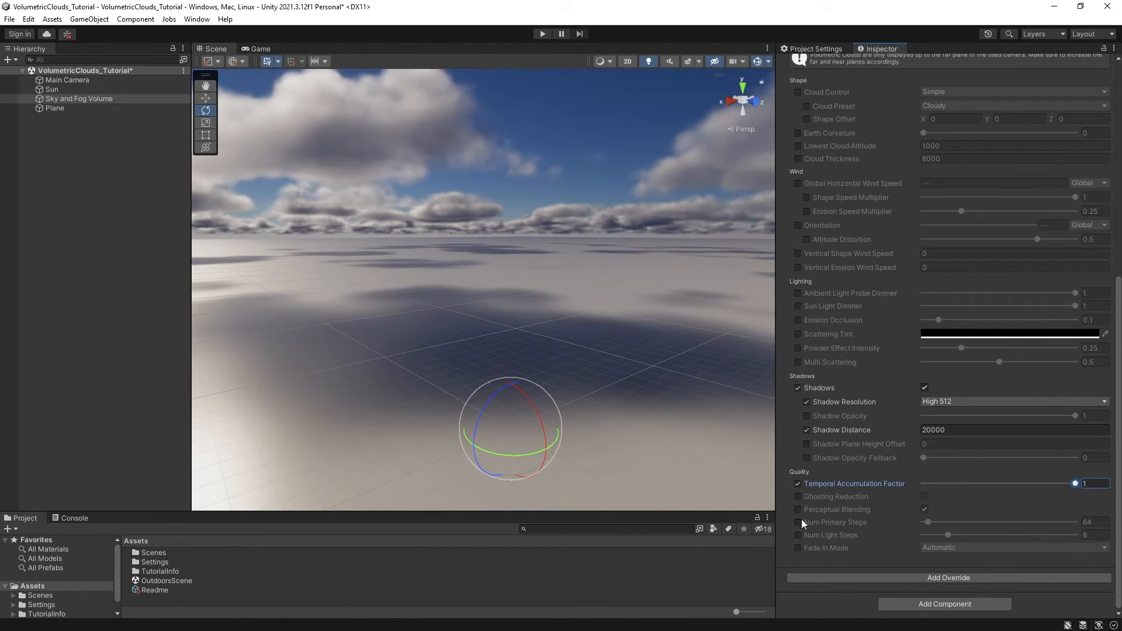
drag(929, 521, 965, 521)
right_drag(709, 401, 671, 310)
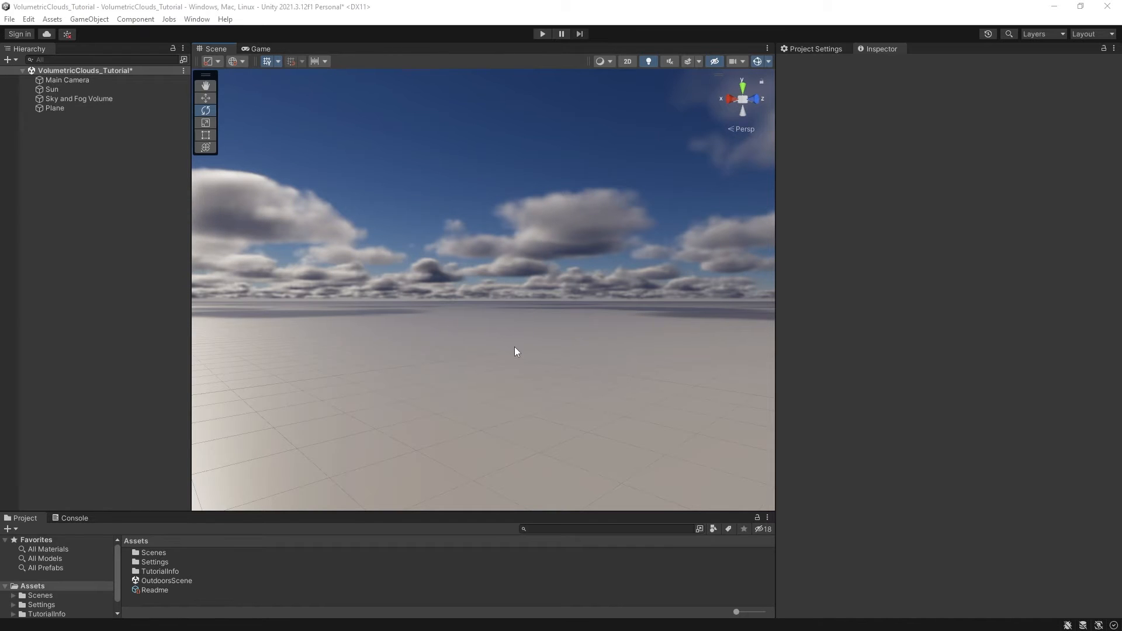
Override Cloud Control in the Sky and Fog Volume's Volumetric Clouds, using the Simple mode.
click(88, 99)
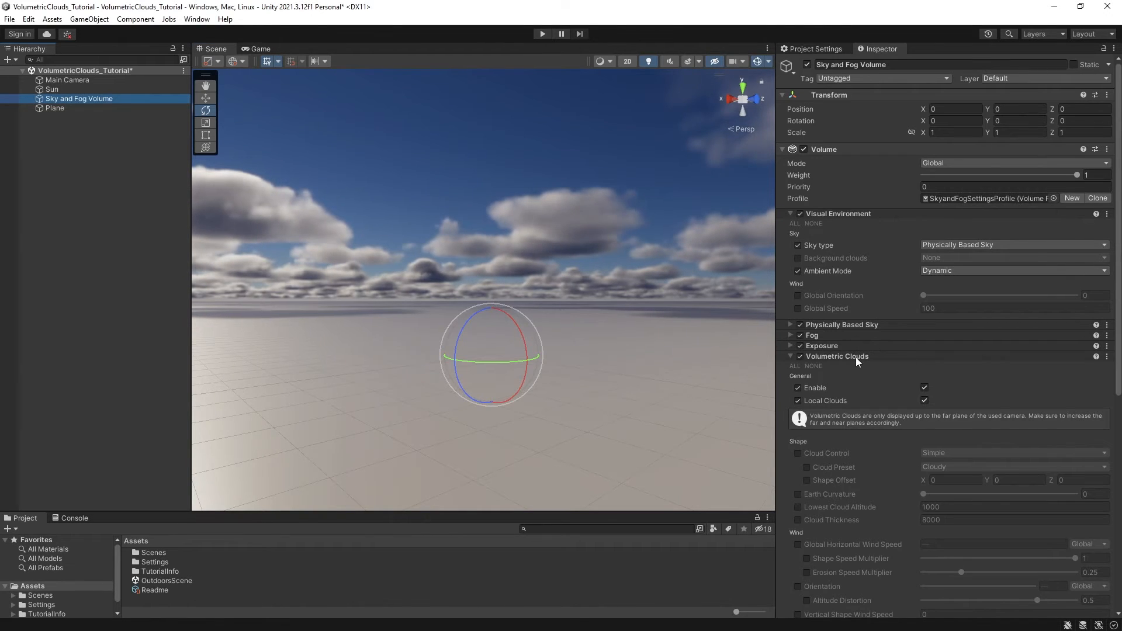
scroll(859, 362, down, 3)
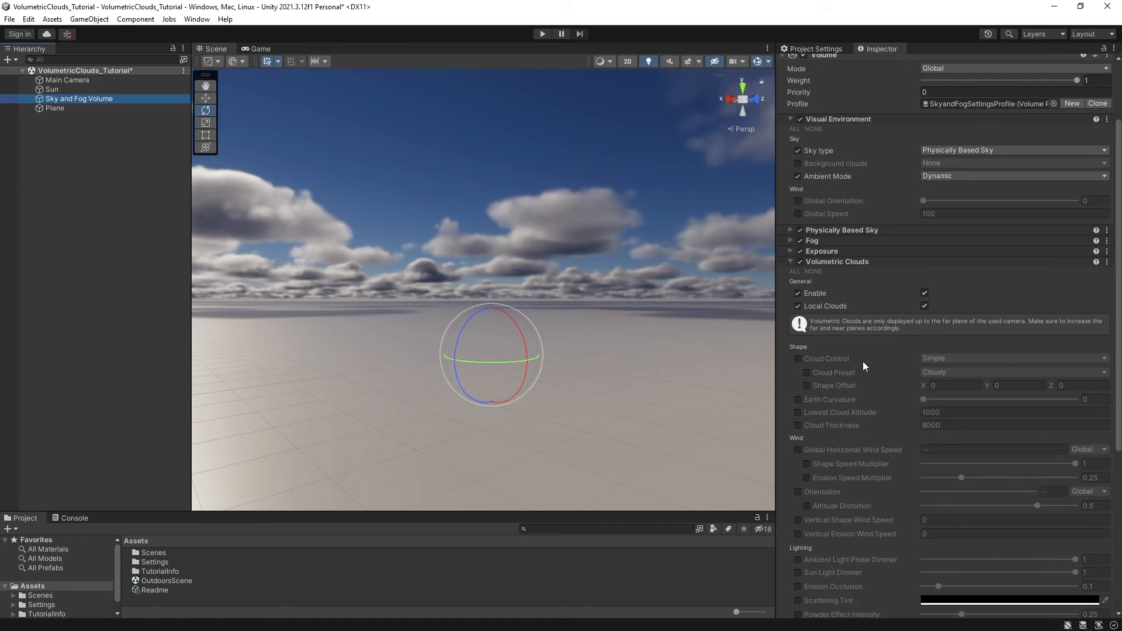
click(797, 358)
click(946, 359)
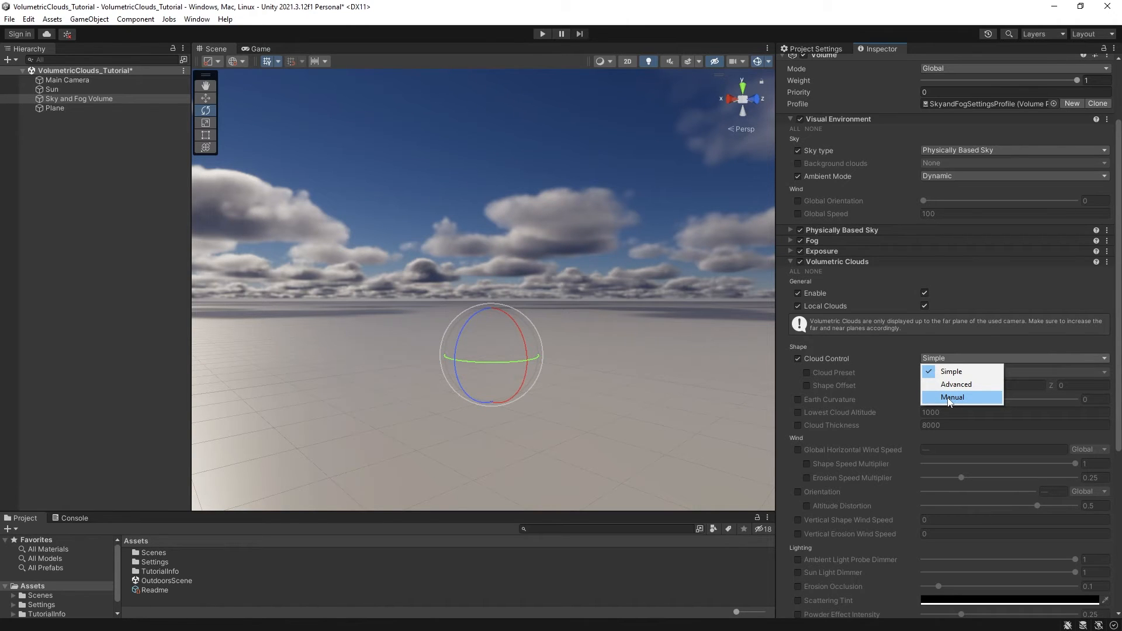
click(952, 373)
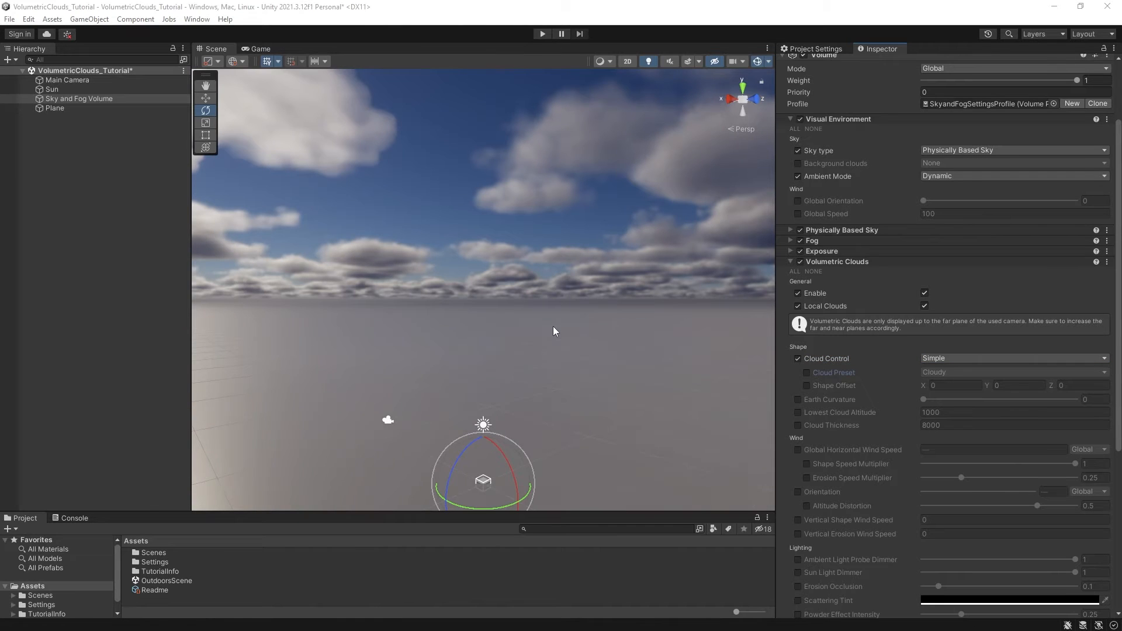
Override the Cloud Preset and set it to Custom.
click(807, 372)
click(935, 373)
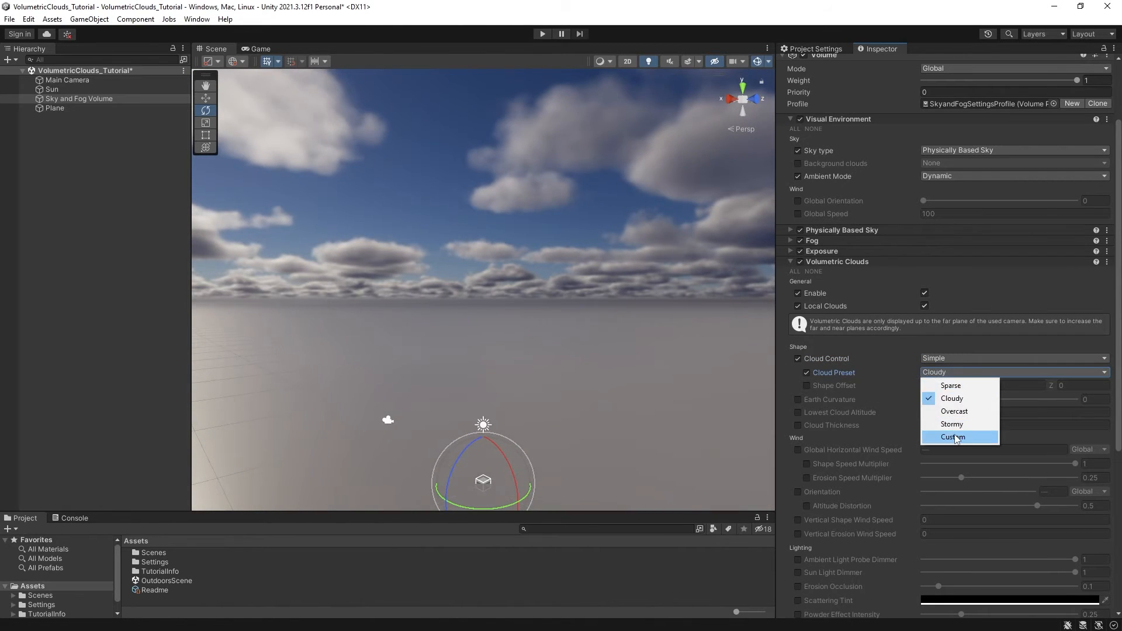
click(956, 437)
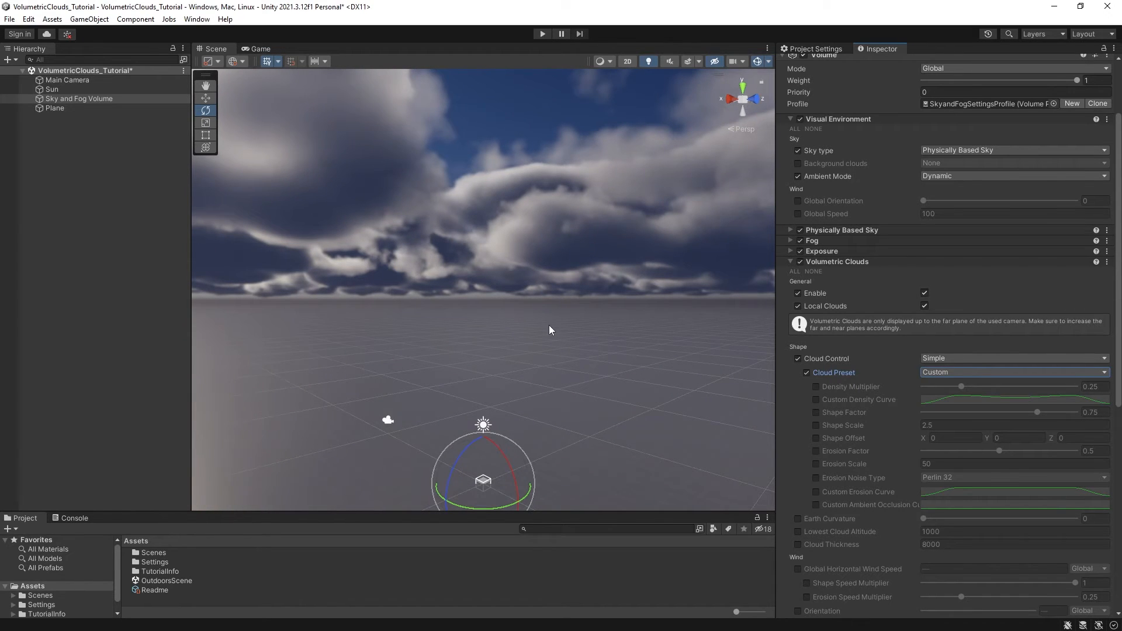
Create an empty GameObject in the scene and name it GroundView.
click(86, 150)
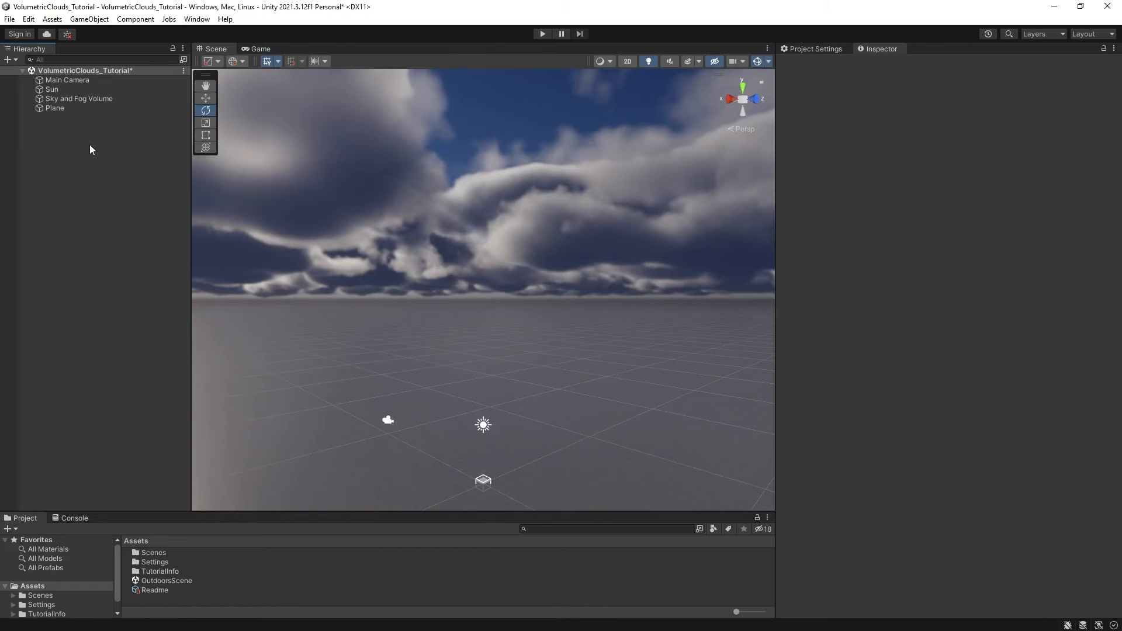
right_click(90, 145)
click(148, 283)
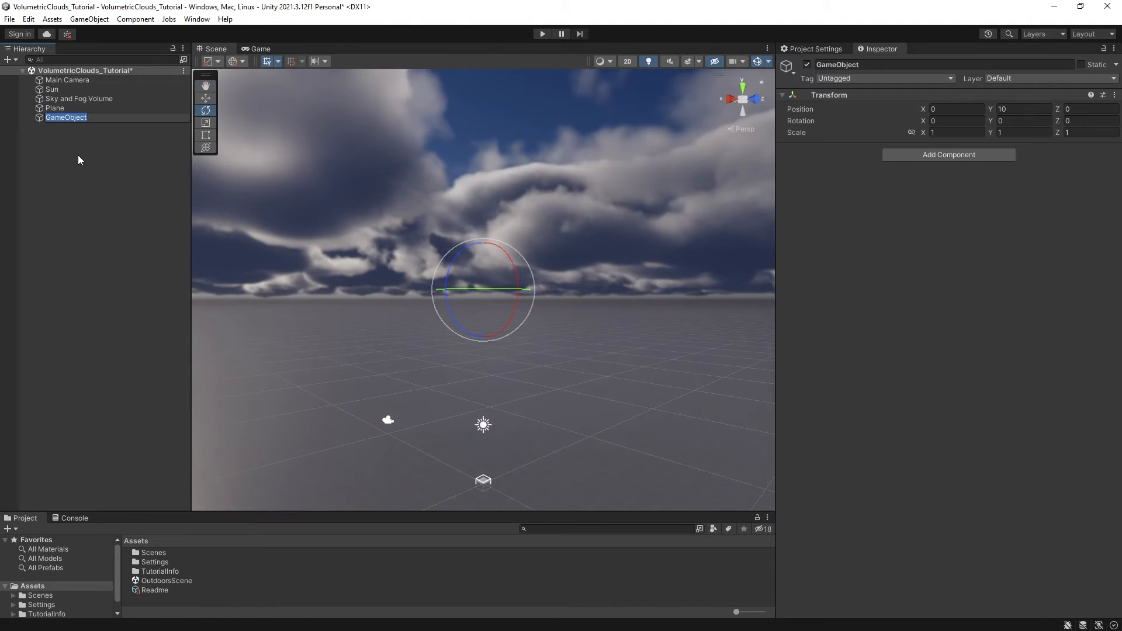
text(Groun)
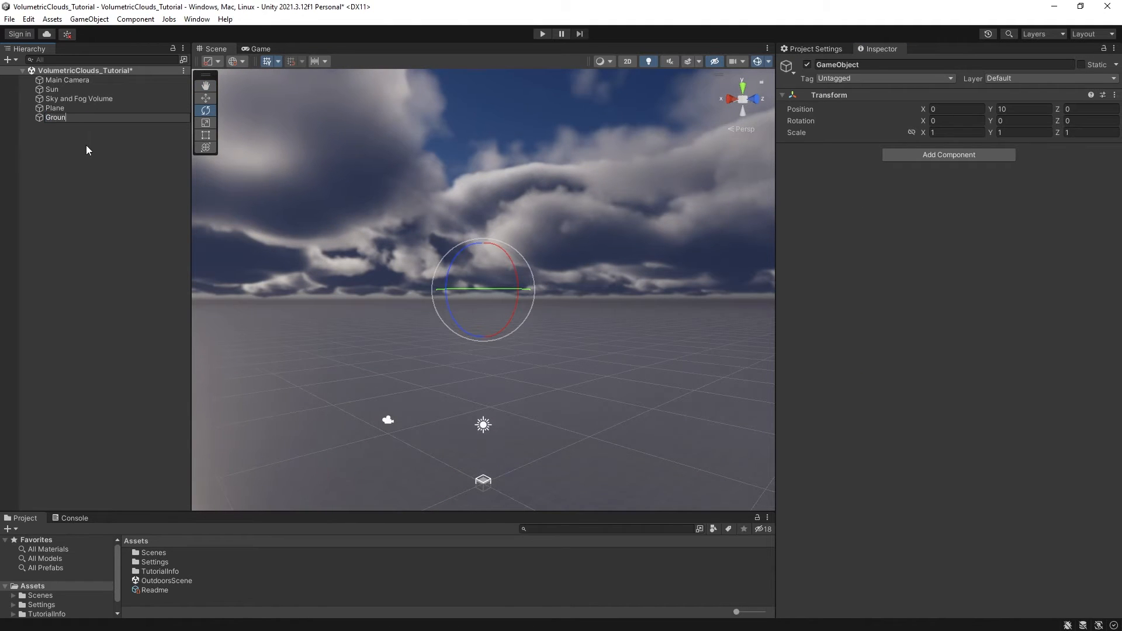
text(dView)
key(Return)
Create a second empty GameObject named CloudView.
right_click(86, 150)
click(149, 280)
text(CloudView)
key(Return)
Reset the transforms of GroundView and CloudView together.
ctrl+click(87, 117)
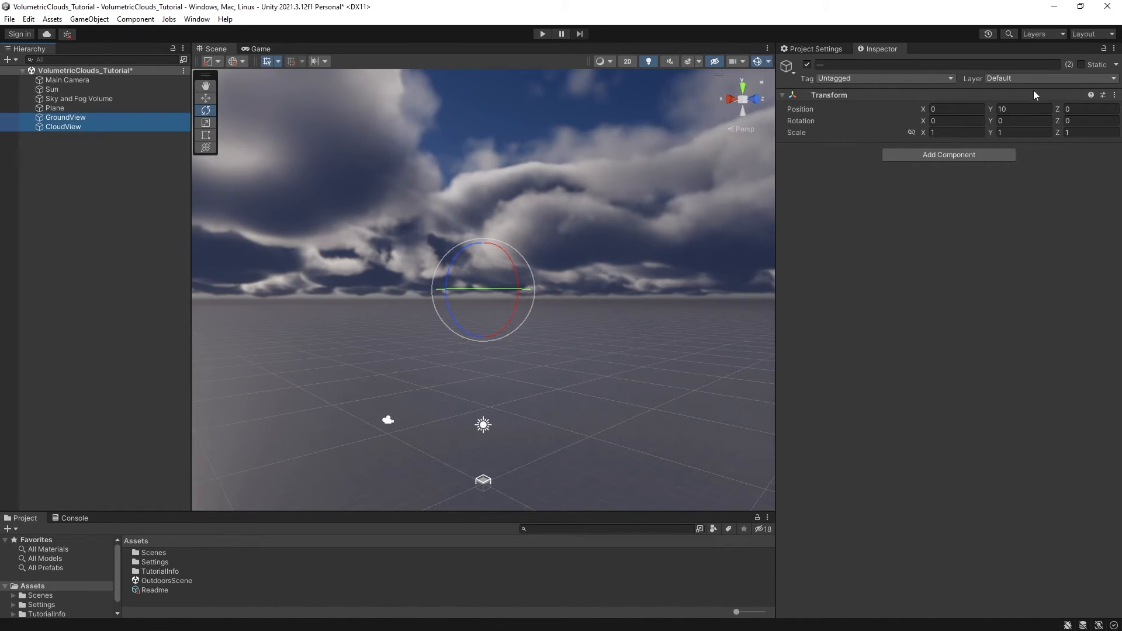
click(1099, 104)
click(1114, 94)
click(1085, 108)
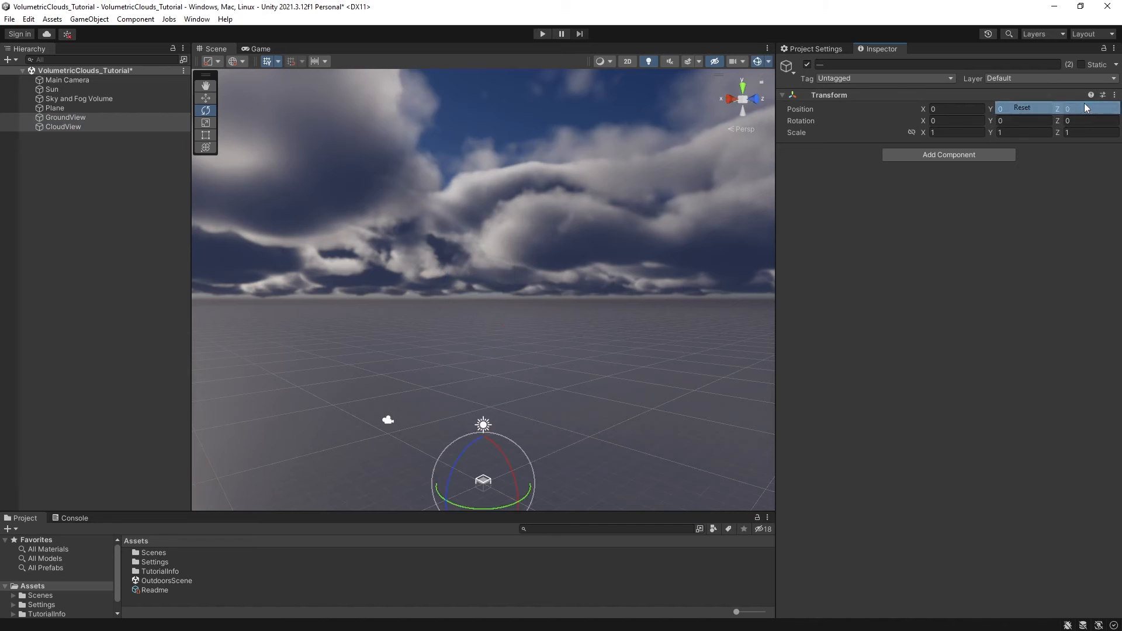
Set CloudView's Y position to 3500 and GroundView's Y position to 10.
click(71, 127)
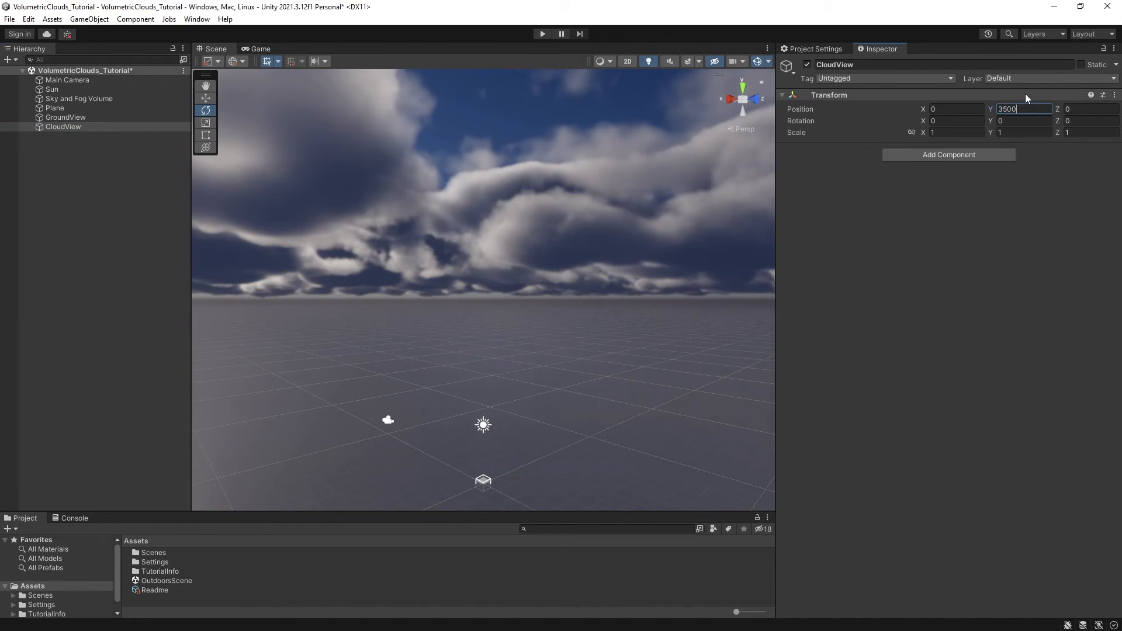
click(87, 117)
click(1016, 109)
text(10)
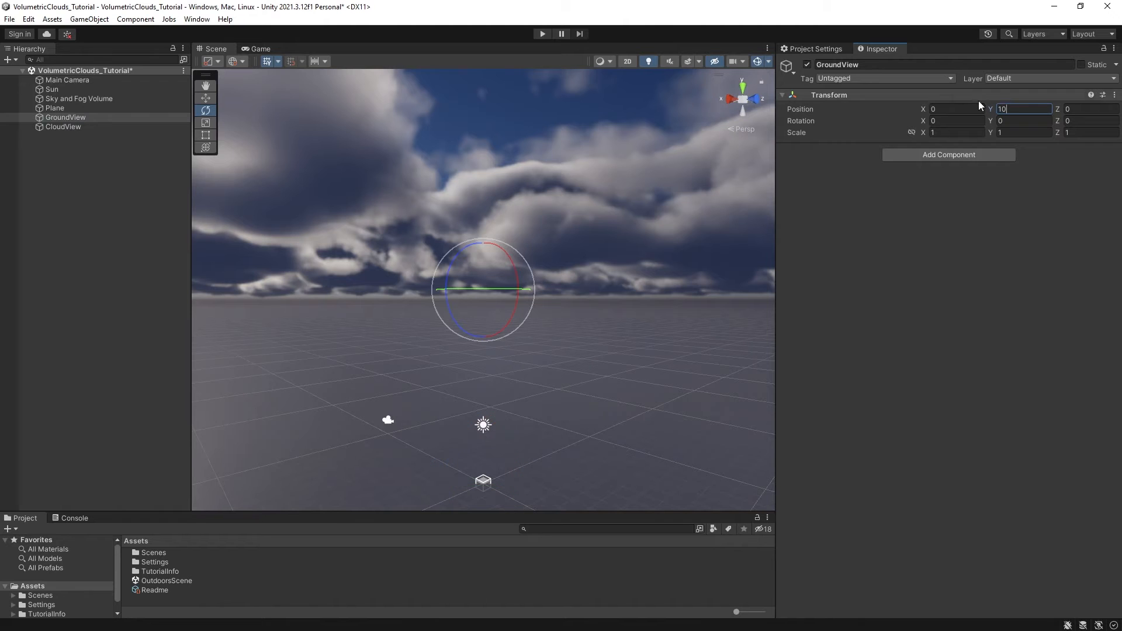
Frame CloudView and GroundView in turn to compare the clouds from high altitude and from the ground.
click(80, 127)
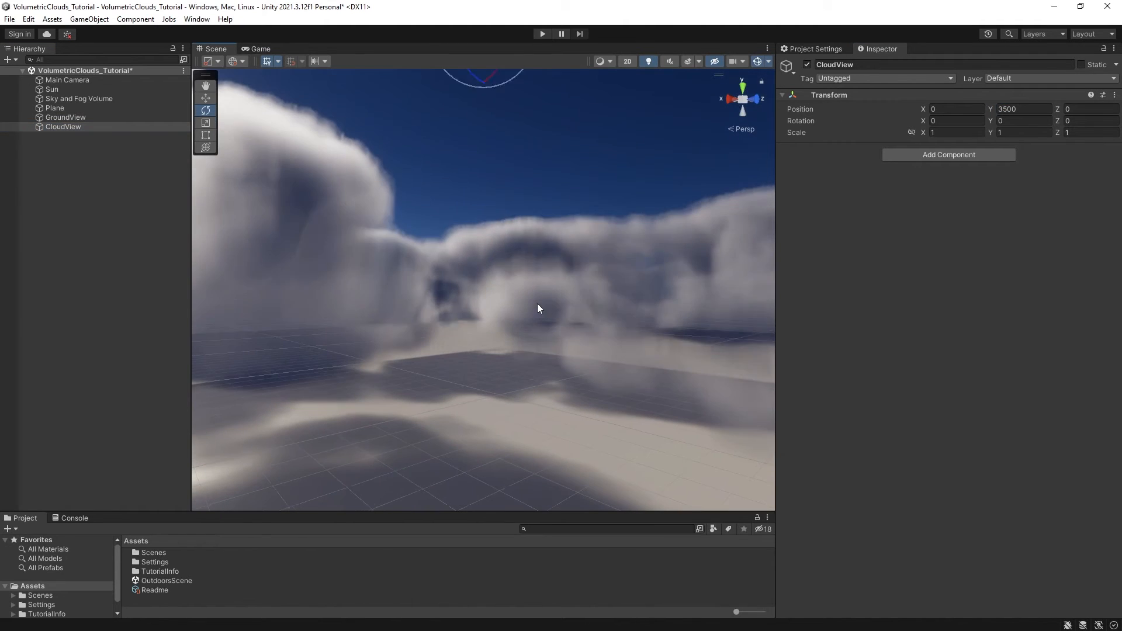
click(100, 118)
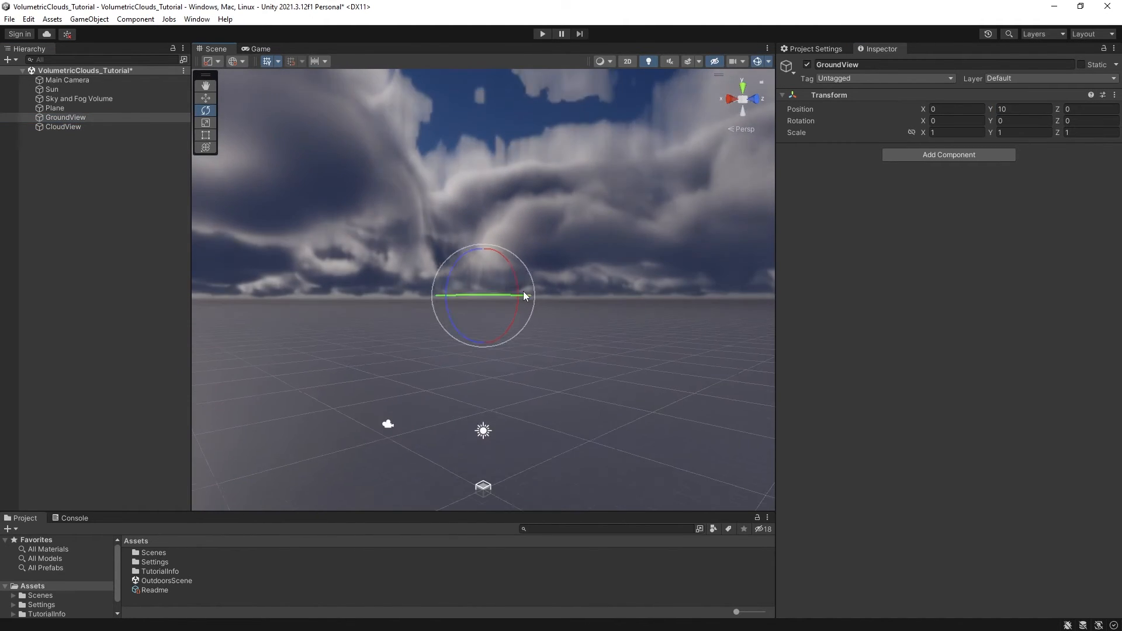
click(98, 127)
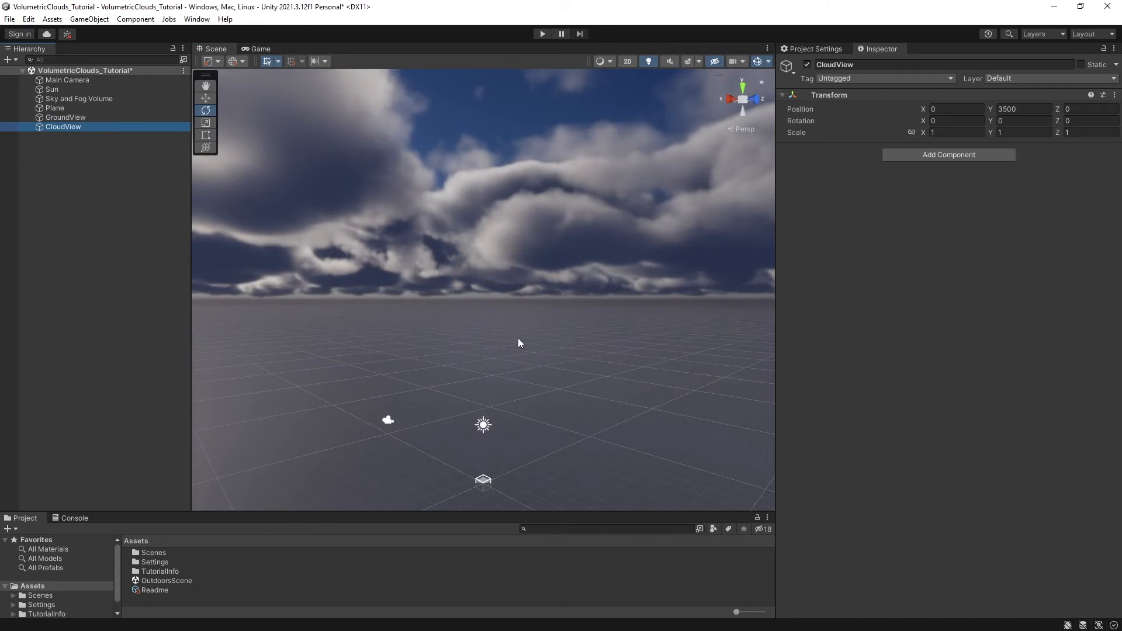
Enable the Lowest Cloud Altitude override in the Sky and Fog Volume's Volumetric Clouds.
click(93, 99)
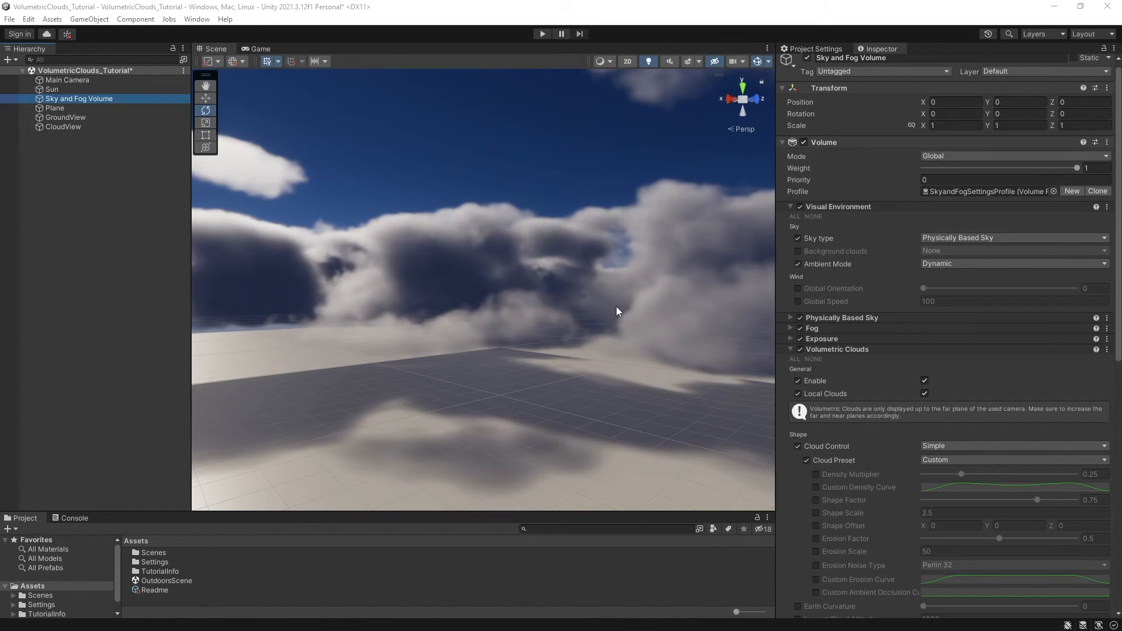
scroll(874, 391, down, 4)
scroll(873, 391, down, 1)
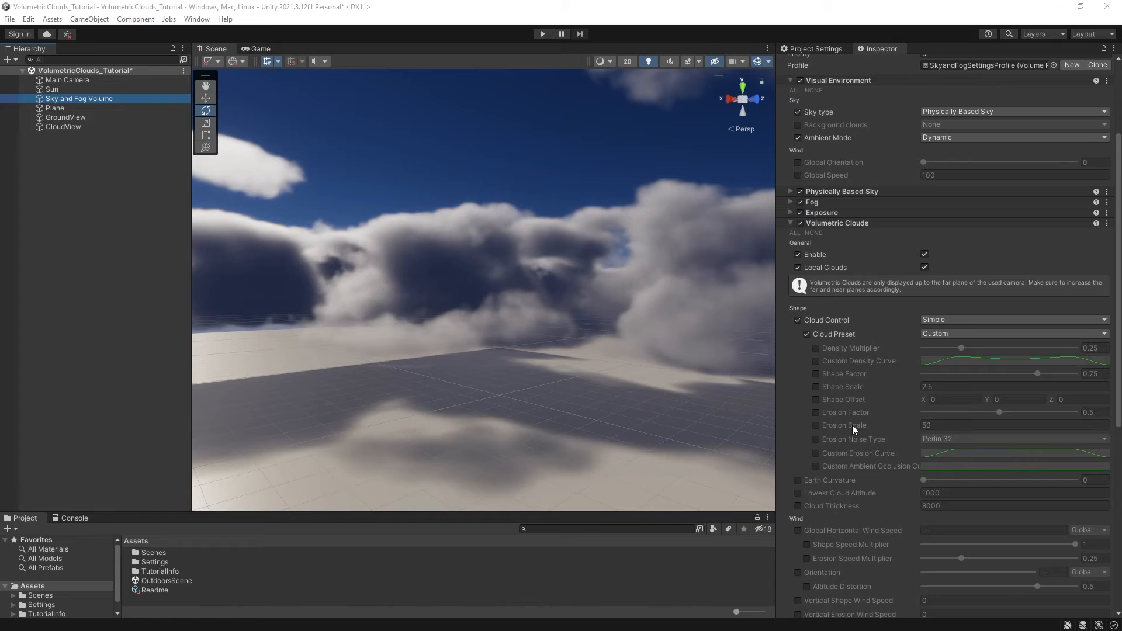
click(797, 493)
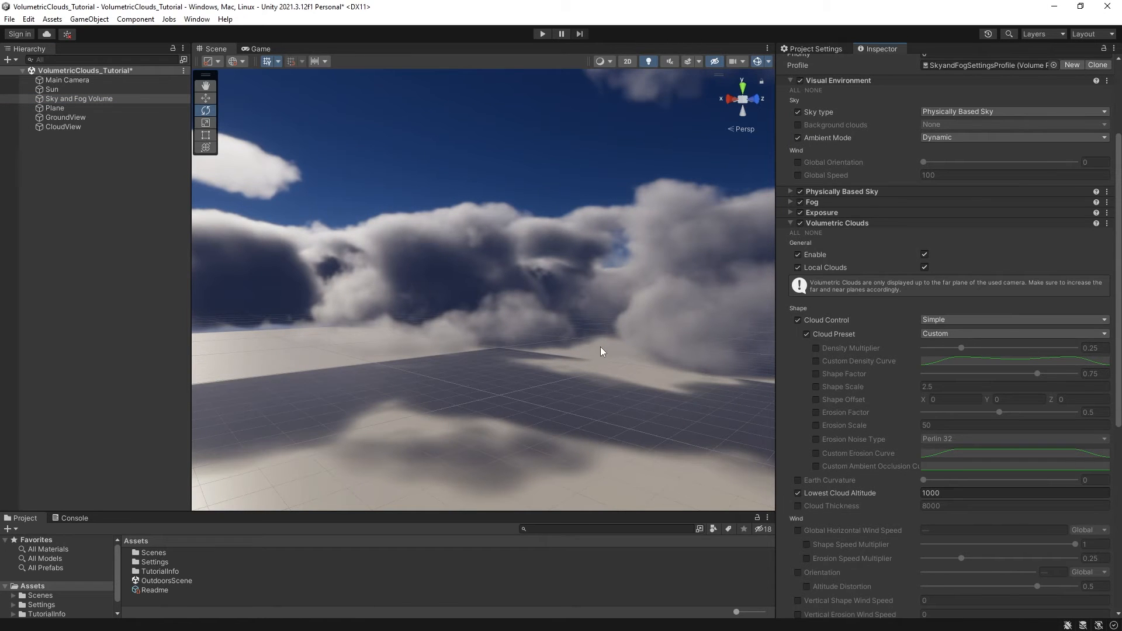
View the clouds from GroundView and enable the Cloud Thickness override in the Sky and Fog Volume.
double_click(65, 117)
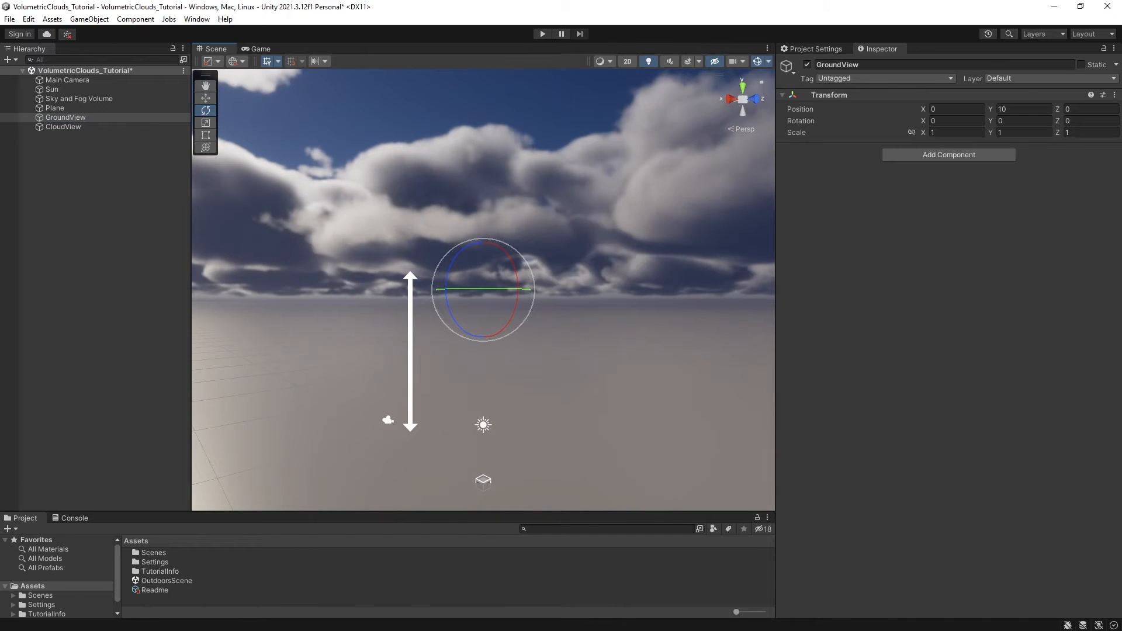
click(79, 99)
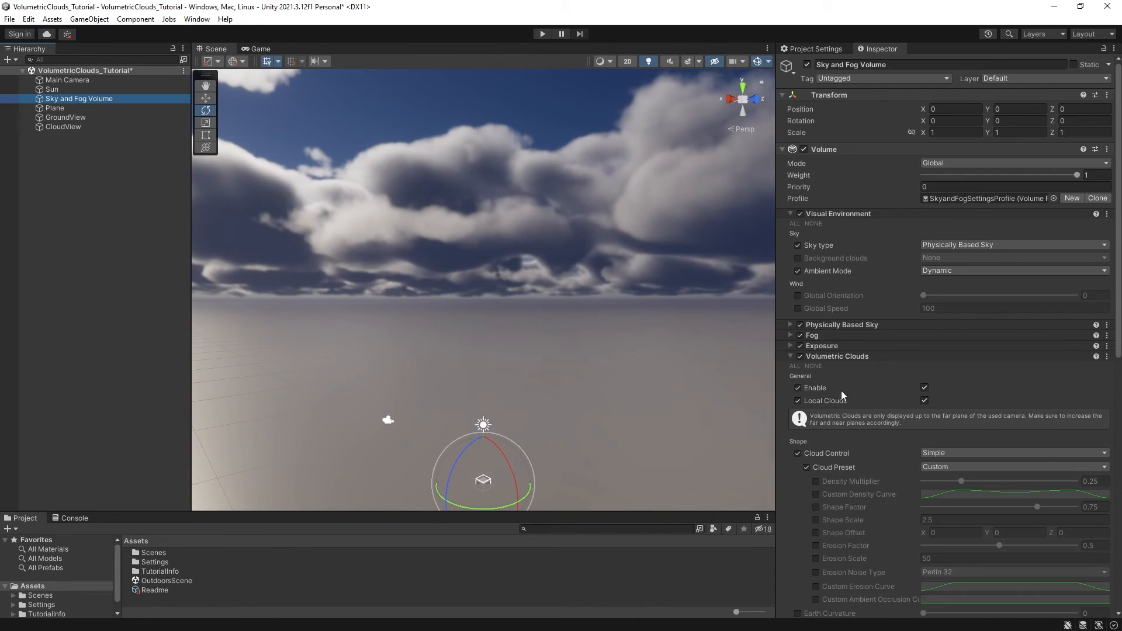
scroll(825, 419, down, 5)
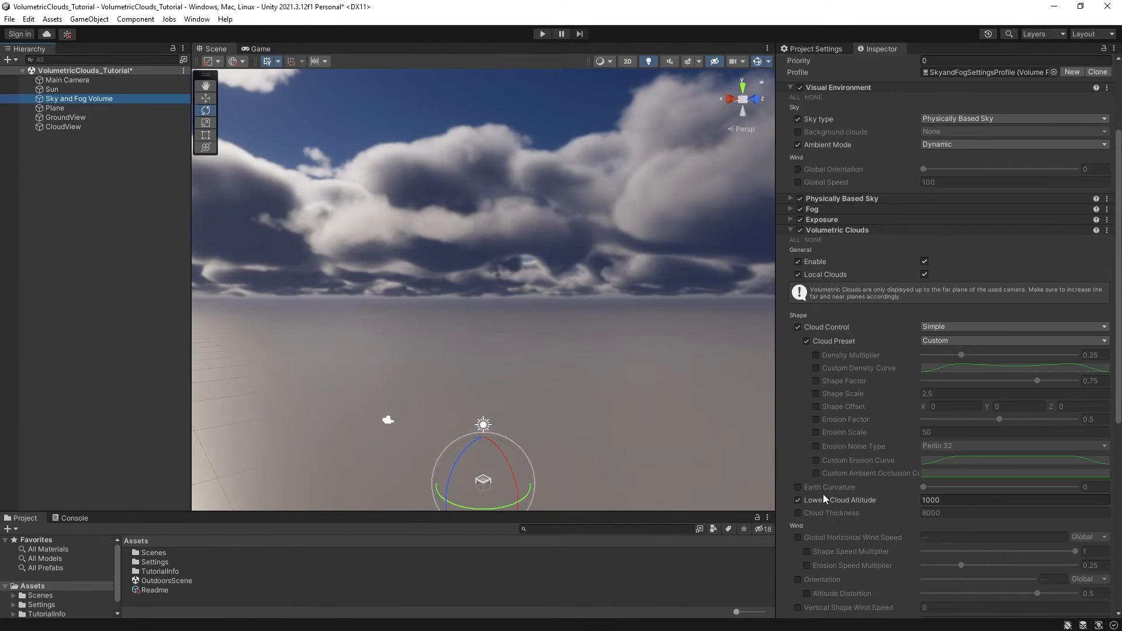
click(797, 513)
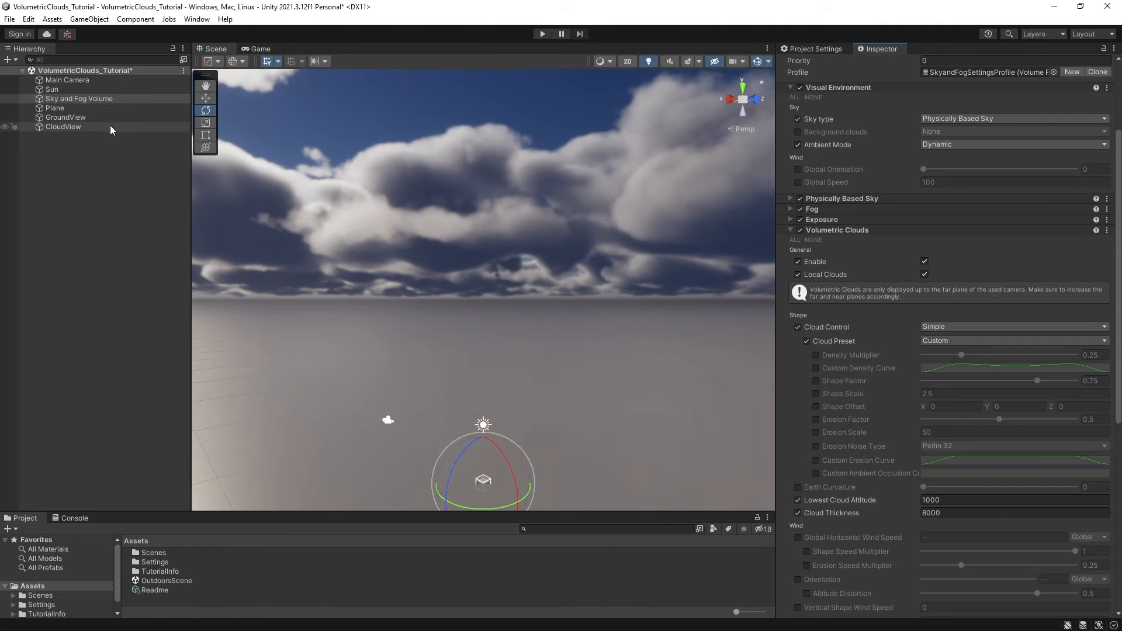
View the clouds from CloudView and set the Sky and Fog Volume's Cloud Thickness to 1000.
click(77, 127)
key(f)
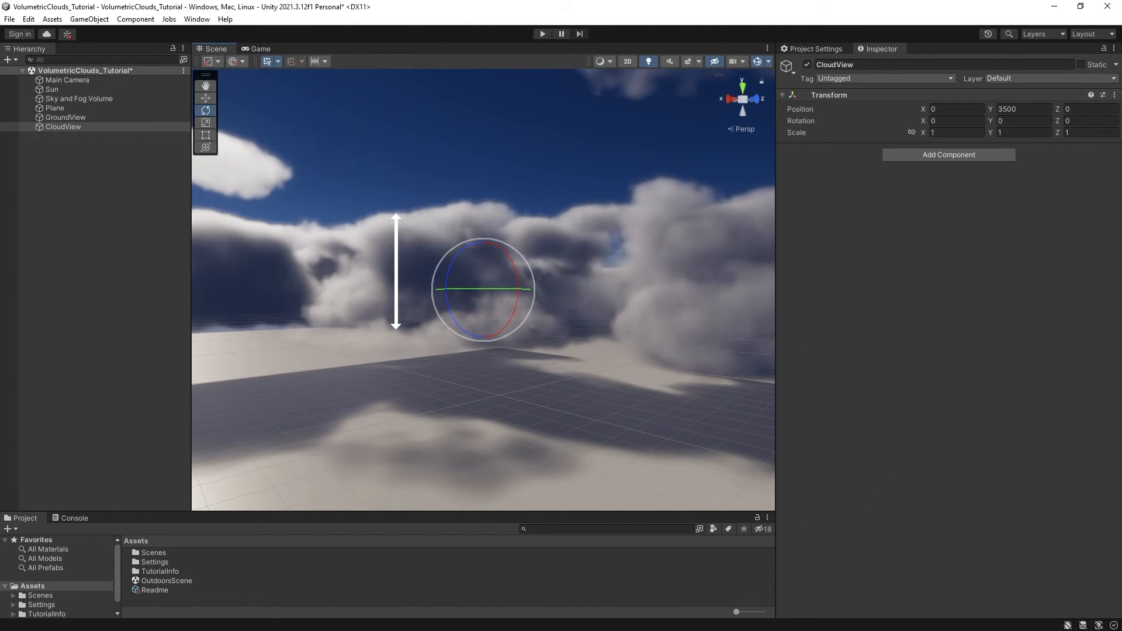
click(78, 98)
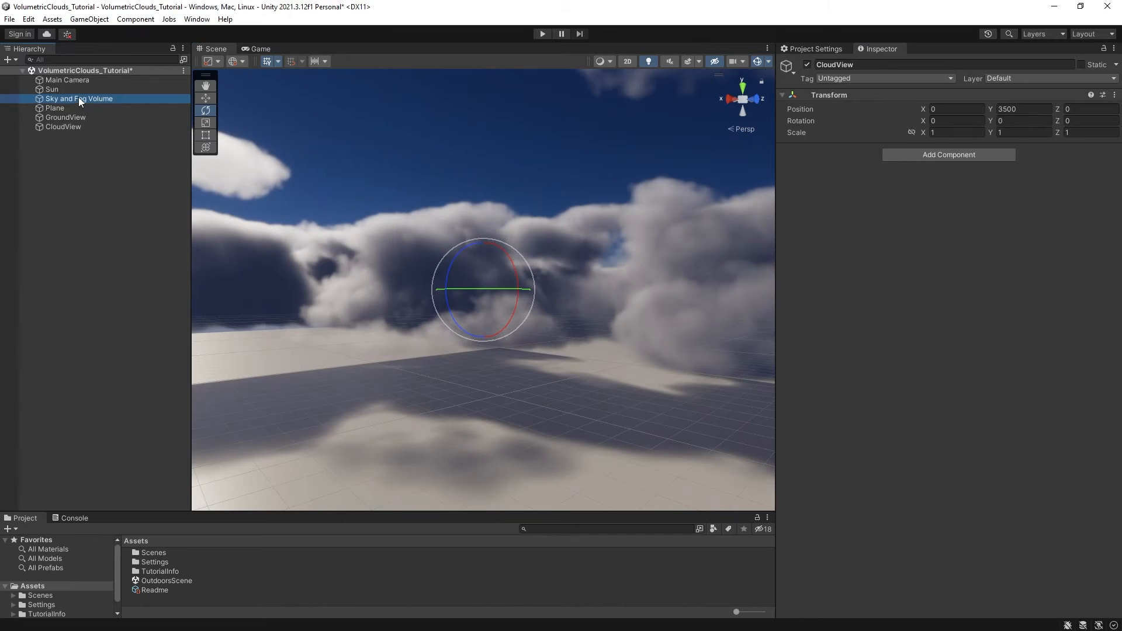
scroll(927, 457, down, 3)
scroll(941, 503, down, 3)
click(923, 481)
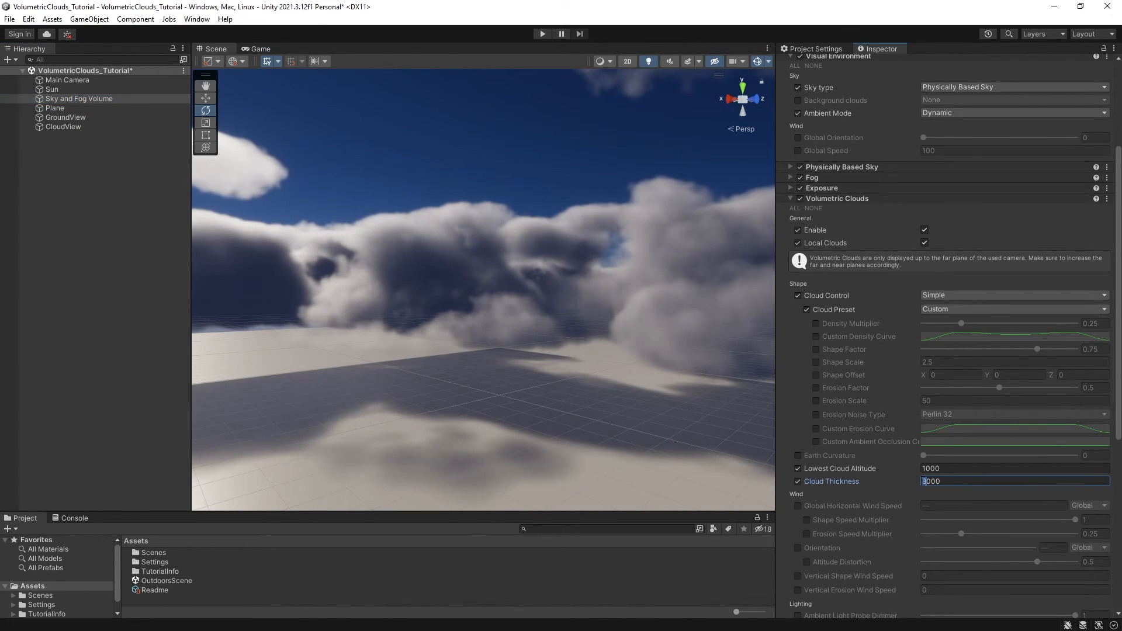
key(BackSpace)
text(2)
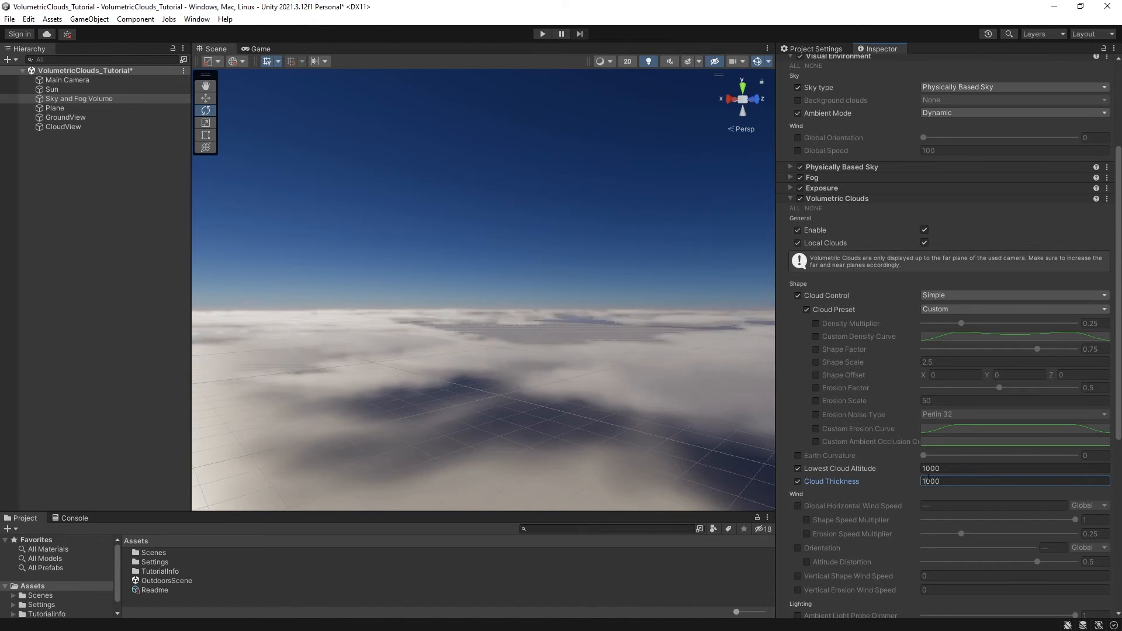
Try a Cloud Thickness of 16000 and return it to 8000.
key(BackSpace)
text(16)
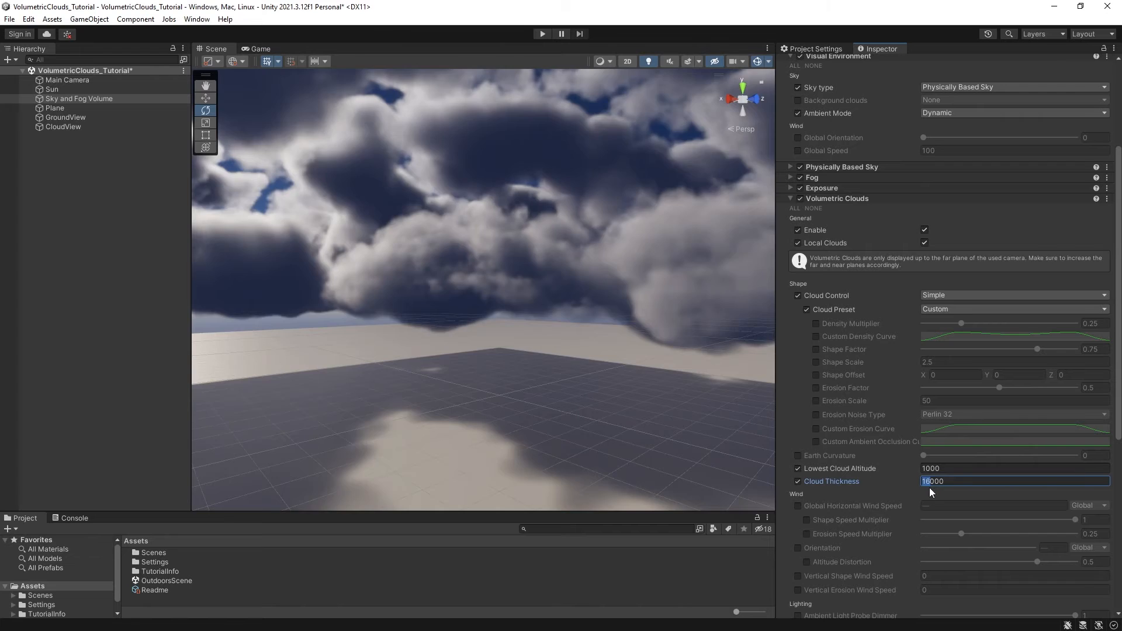
text(8)
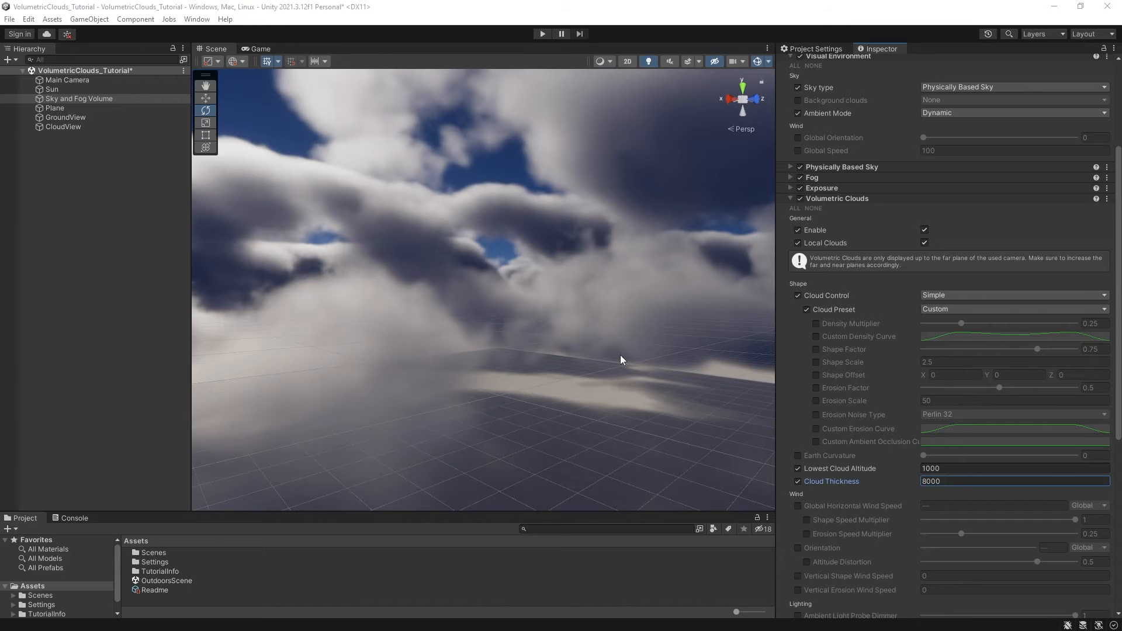
Enable the Density Multiplier override, view the clouds from GroundView and reselect the Sky and Fog Volume.
click(815, 324)
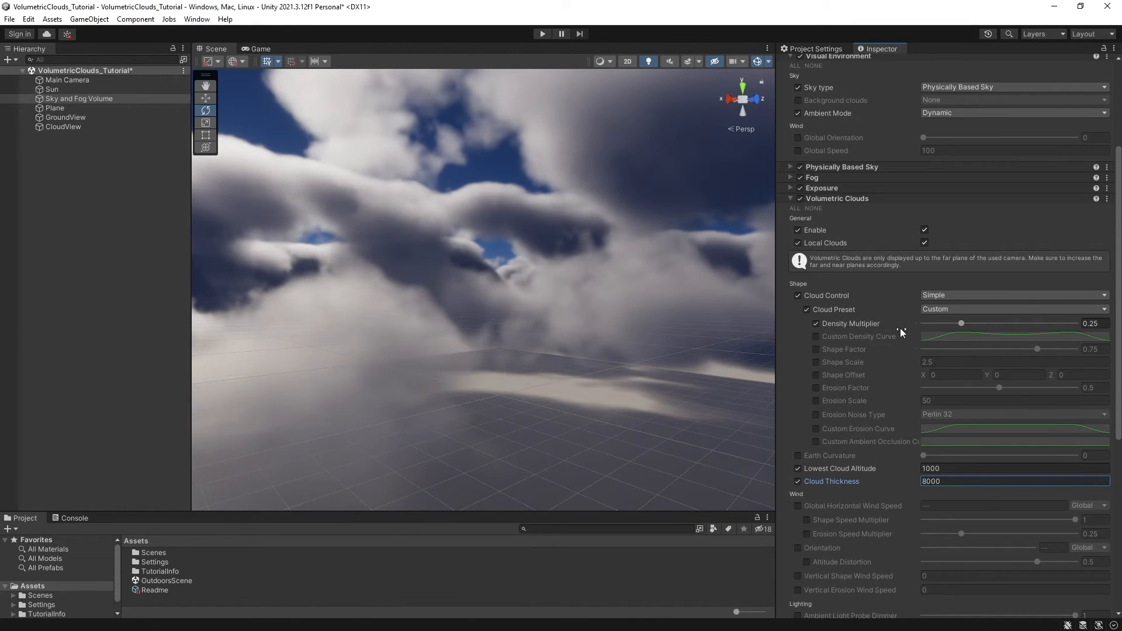
click(63, 117)
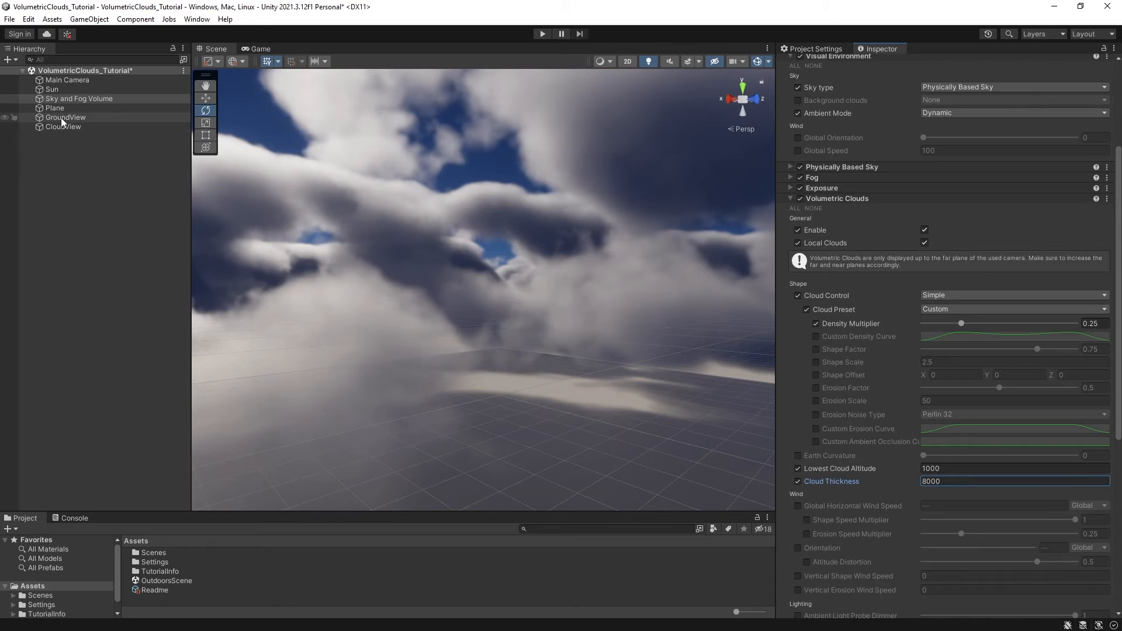
key(f)
click(79, 98)
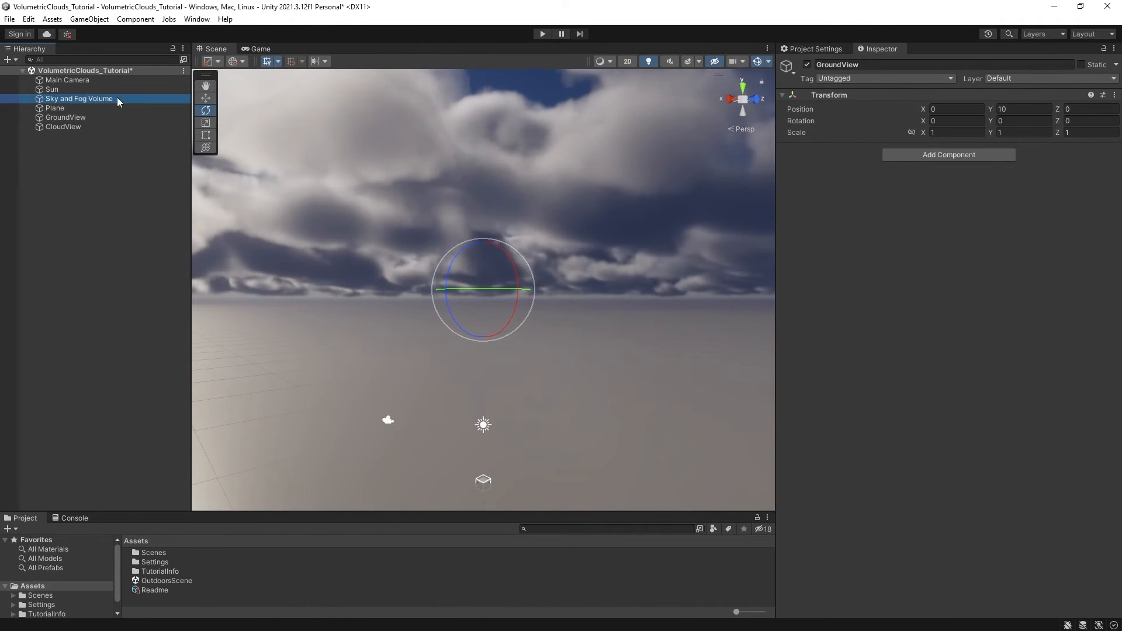
Raise the Density Multiplier to about 0.71 to test denser clouds and bring it back to 0.25.
drag(962, 481, 990, 482)
right_drag(682, 402, 546, 316)
drag(992, 484, 1032, 486)
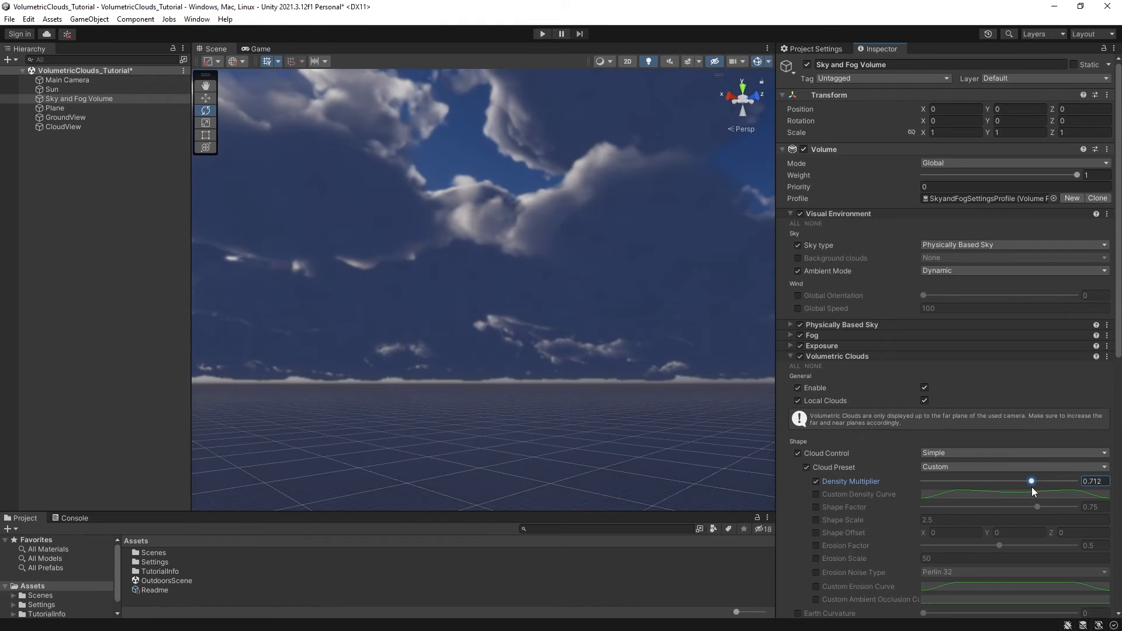
drag(1032, 486, 961, 481)
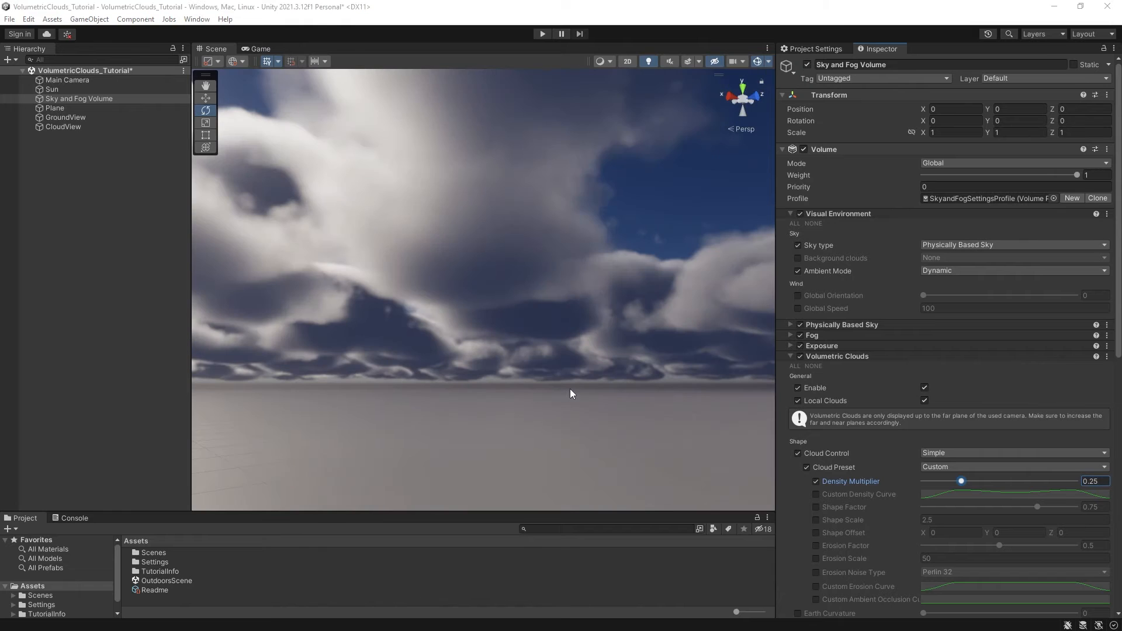
Enable the Shape Factor override, try a value near its minimum and return it to 0.75.
click(816, 507)
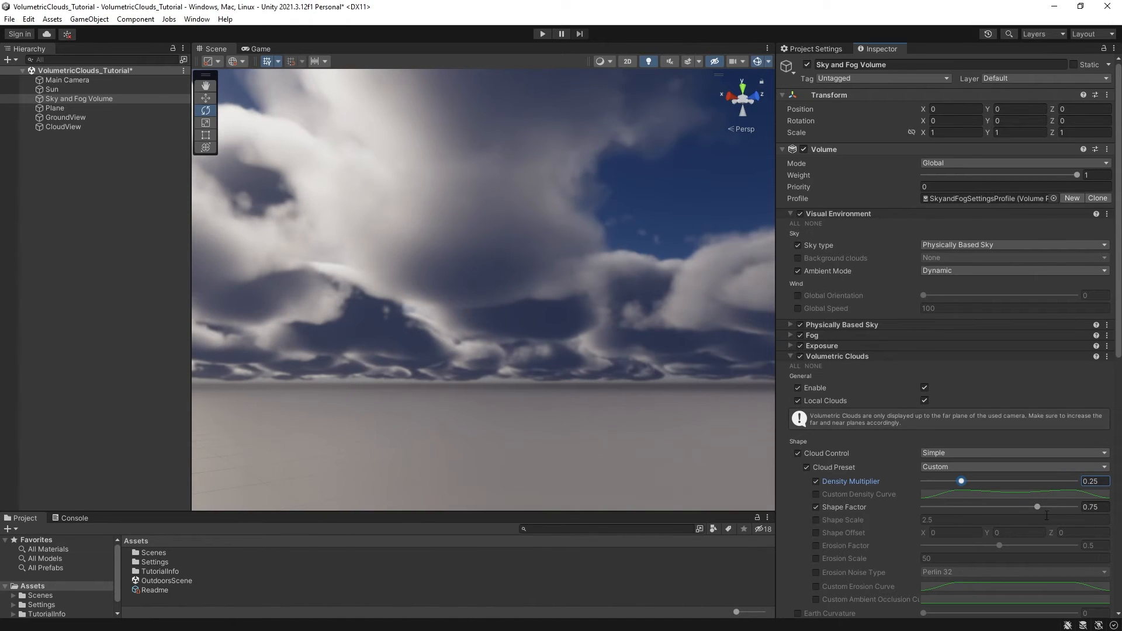
drag(1039, 509, 930, 508)
alt+drag(555, 383, 467, 382)
drag(936, 506, 1036, 506)
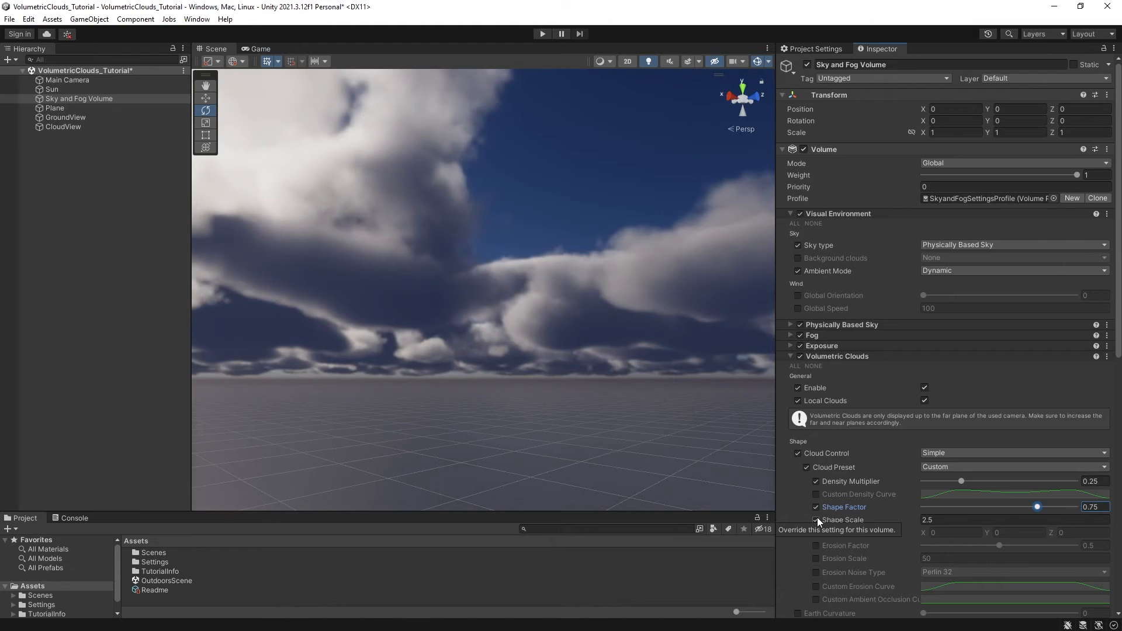
Enable the Shape Scale override, try a scale of 1 and restore it to 2.5.
right_drag(608, 443, 608, 426)
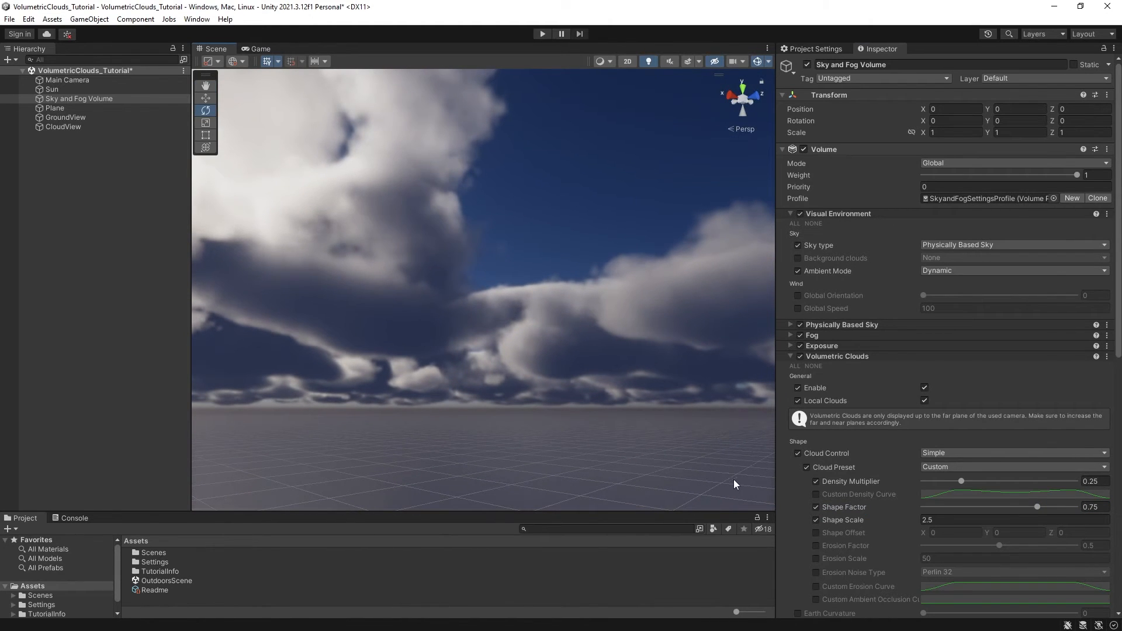
click(938, 520)
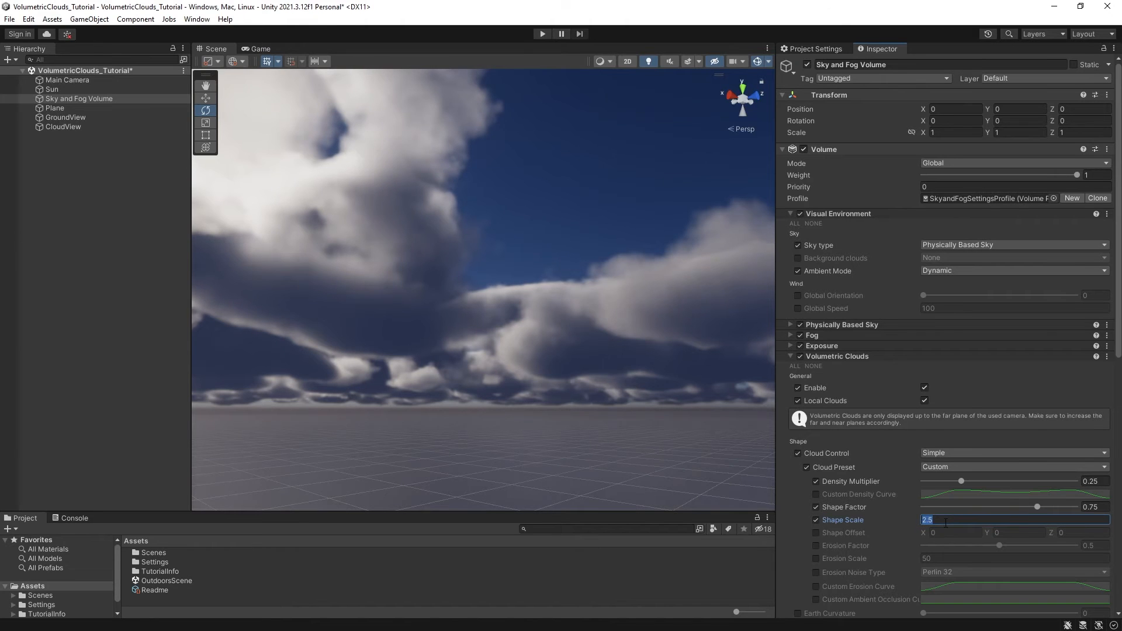
text(1)
right_drag(443, 454, 468, 444)
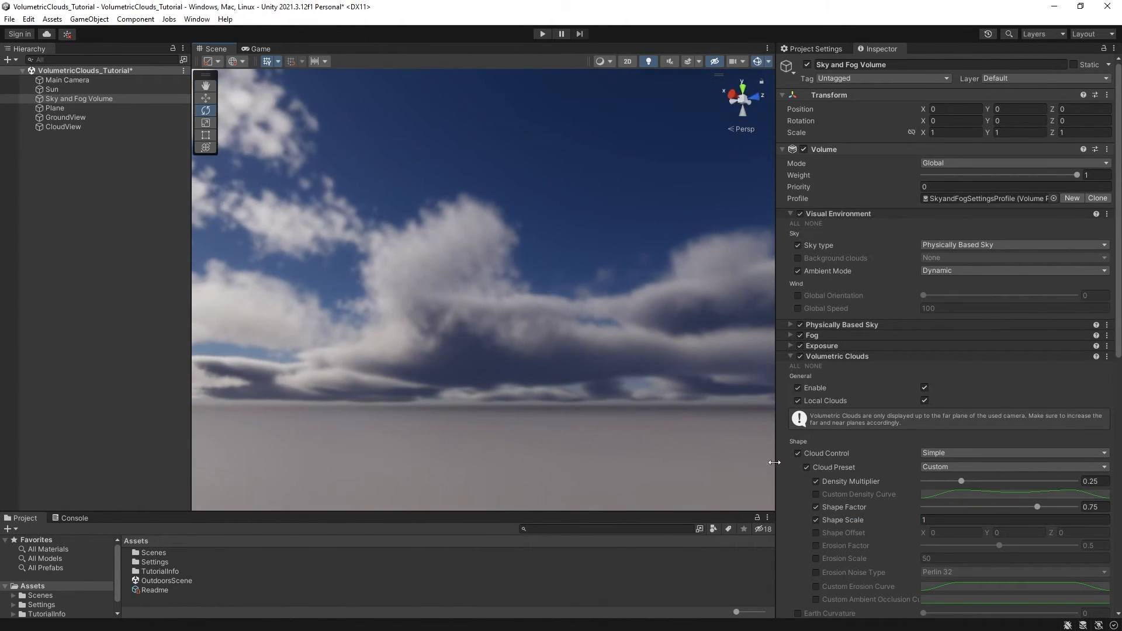
text(0)
right_drag(635, 426, 526, 380)
click(942, 518)
text(2.5)
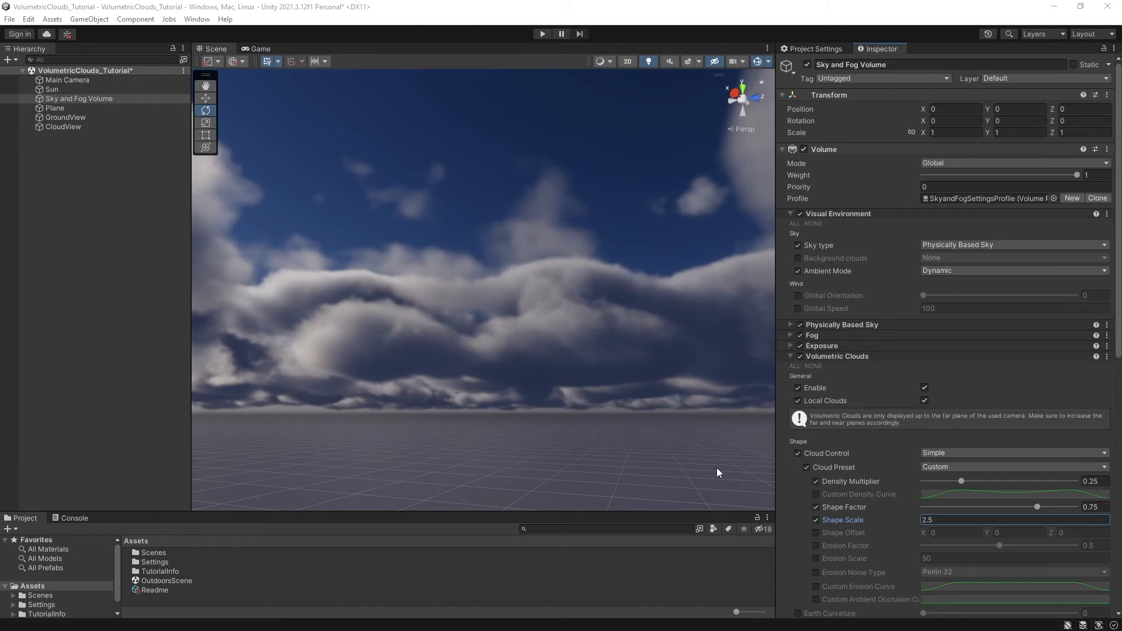
Disable the Density Multiplier, Shape Factor, Shape Scale, Lowest Cloud Altitude and Cloud Thickness overrides.
click(815, 480)
click(816, 507)
click(815, 520)
scroll(851, 521, down, 2)
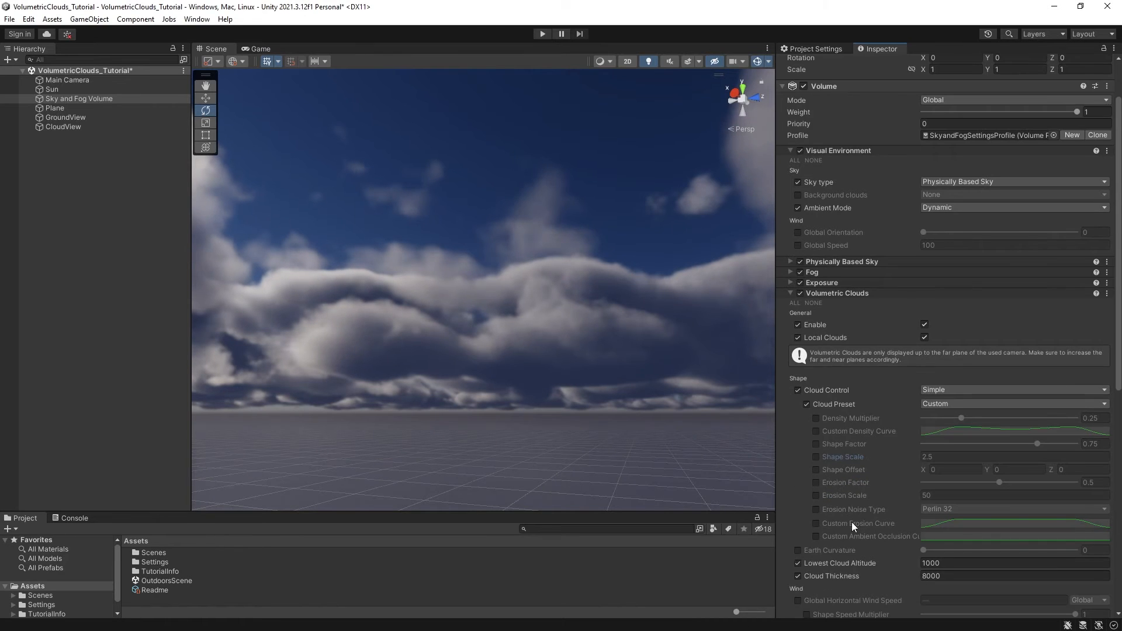
click(797, 562)
click(798, 576)
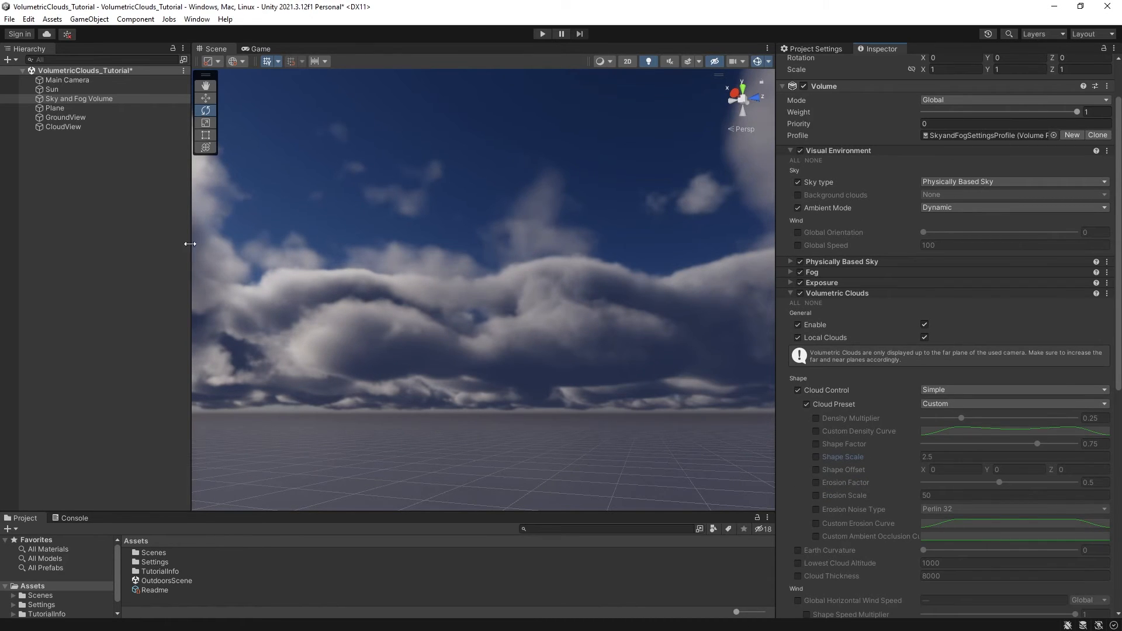
Frame CloudView and look around the clouds at cloud level.
click(67, 128)
key(f)
right_drag(541, 314, 536, 366)
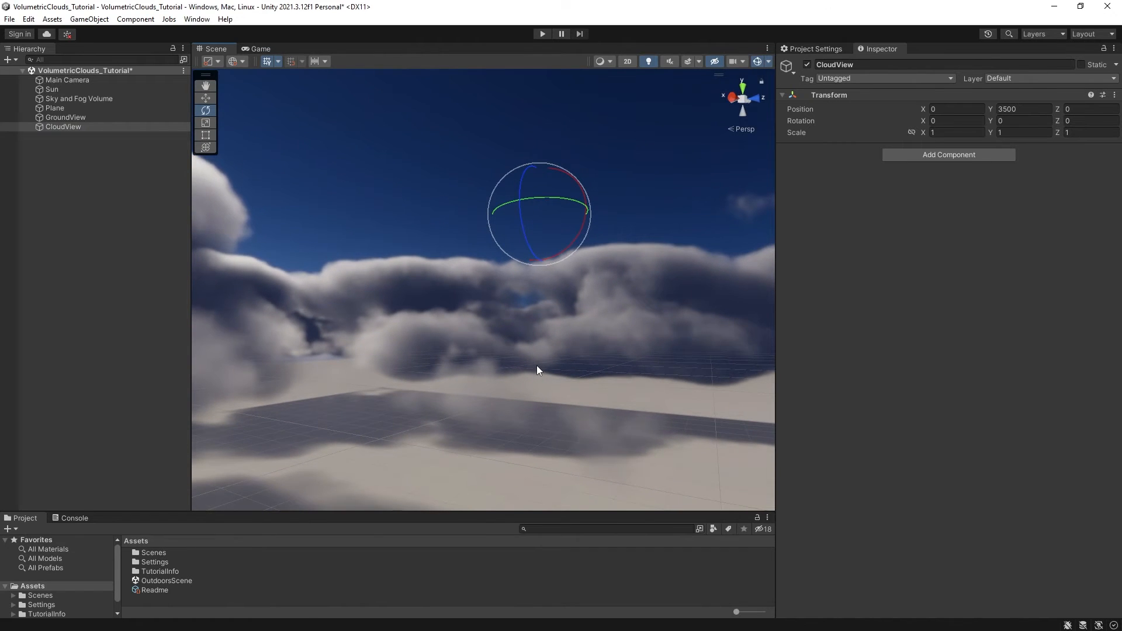
scroll(539, 385, up, 2)
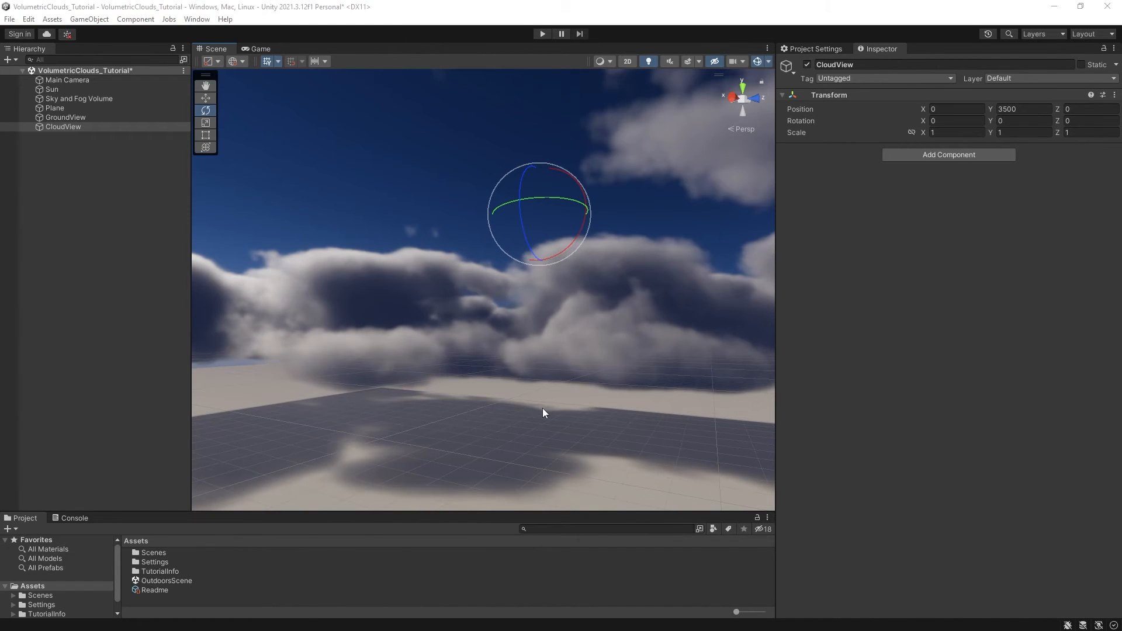
Enable the Sky and Fog Volume's Custom Density Curve override and open its curve in a smaller editor window beside the clouds.
click(93, 99)
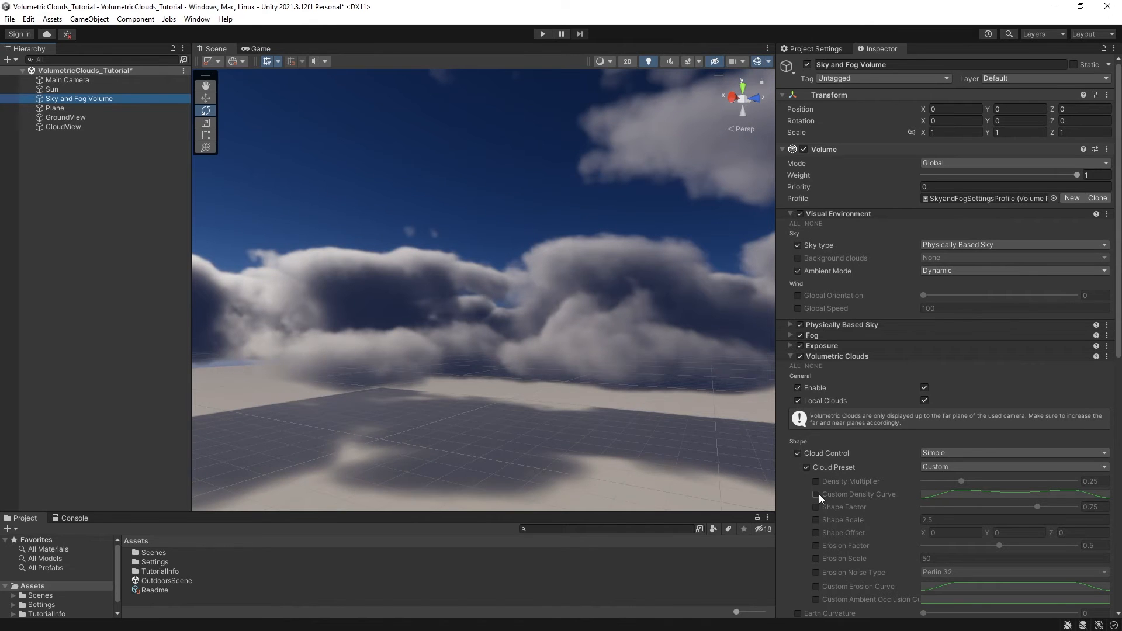
click(964, 493)
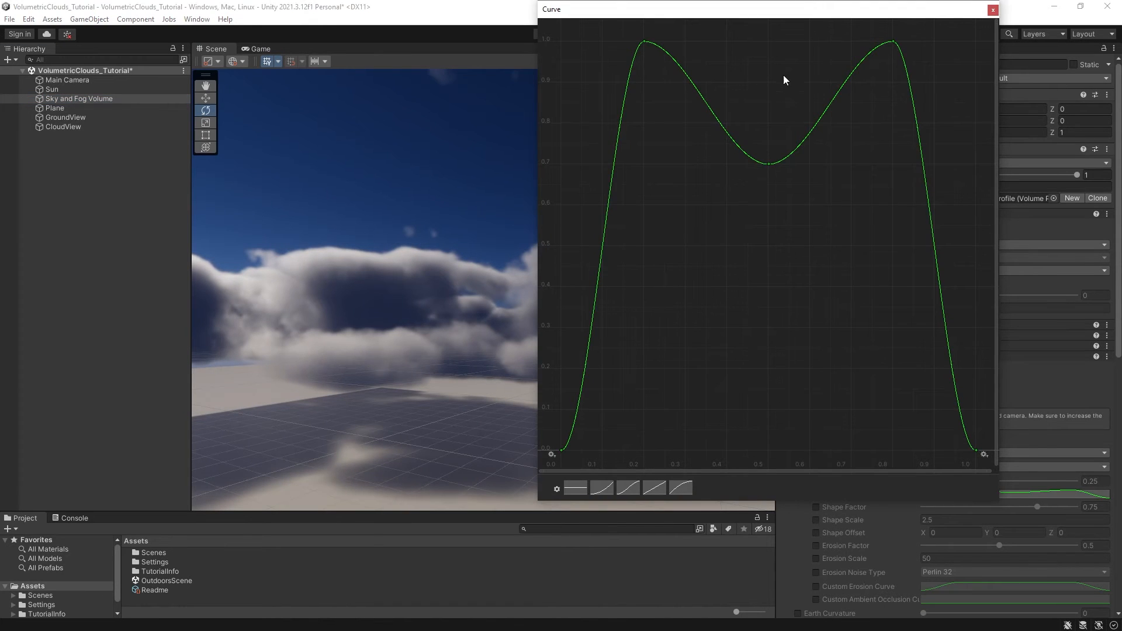
drag(774, 18, 847, 91)
drag(605, 76, 715, 211)
drag(840, 223, 779, 153)
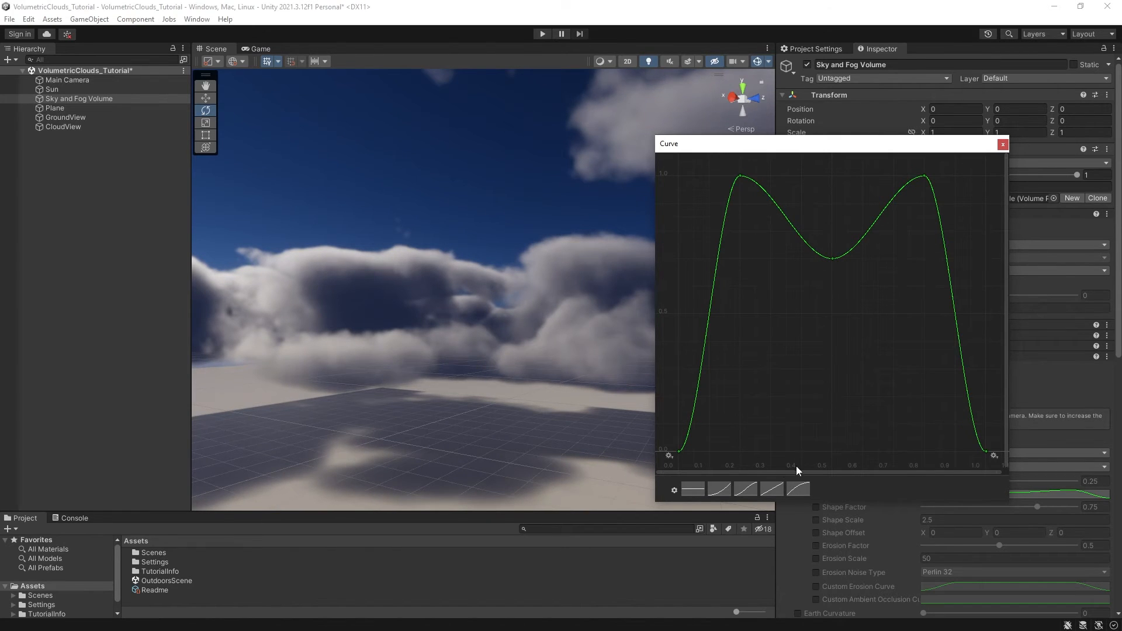
Apply the flat preset to the density curve, add a key at its midpoint and lower that key below 0.
click(691, 489)
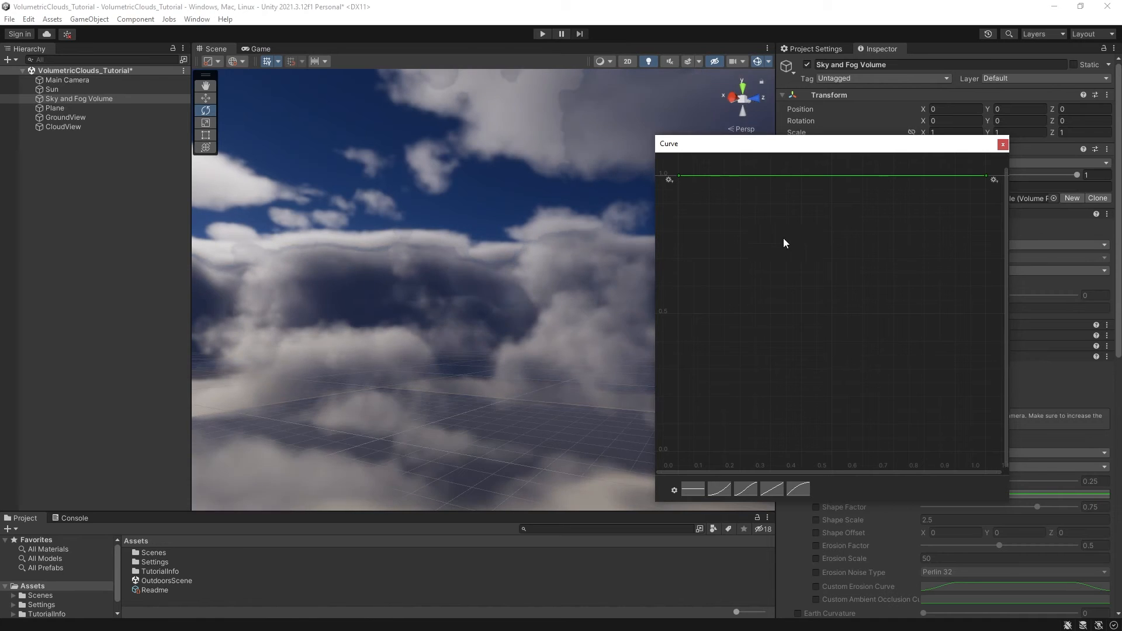
right_click(832, 175)
click(839, 183)
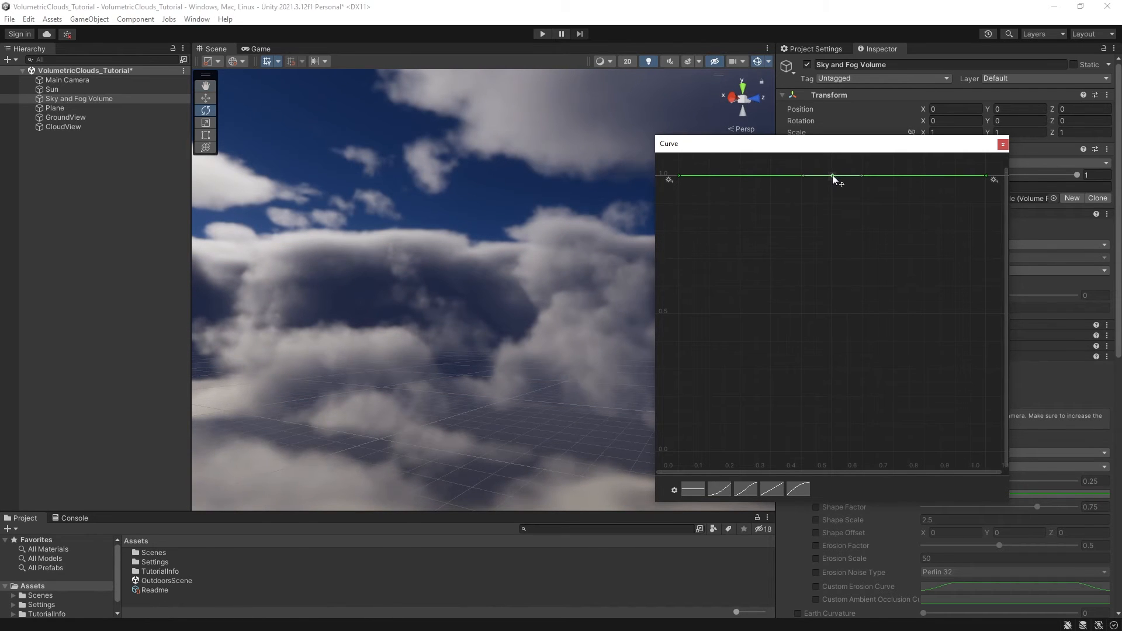
drag(832, 175, 836, 493)
drag(796, 147, 836, 144)
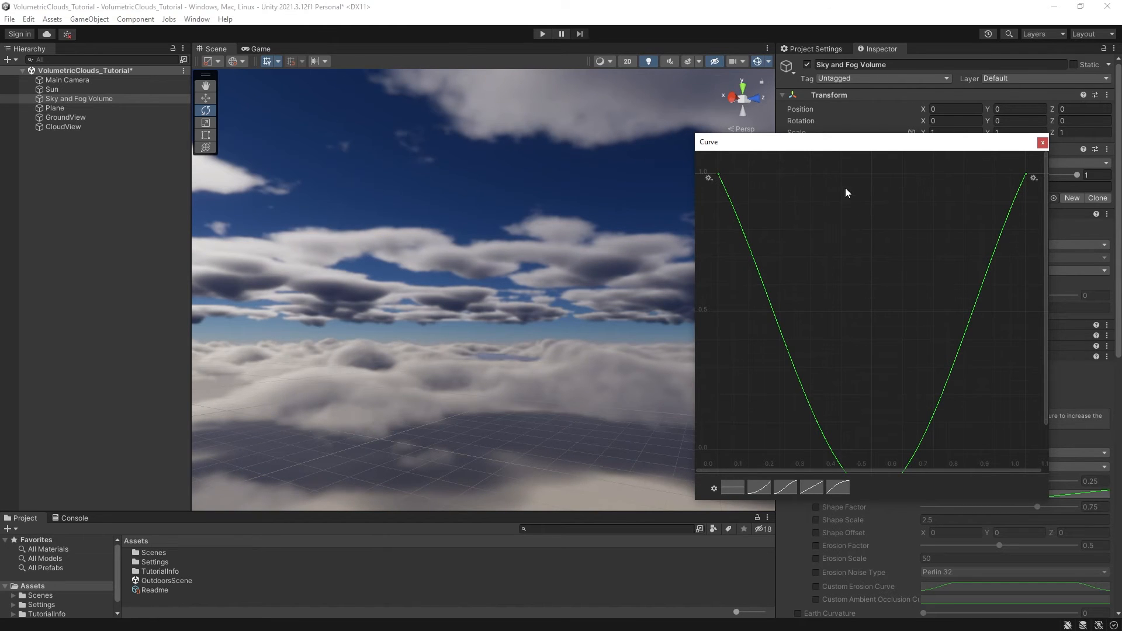
drag(851, 147, 792, 93)
Enable the Cloud Thickness override, try 1000 and 16000 with the custom density curve, and restore 8000.
scroll(858, 498, down, 2)
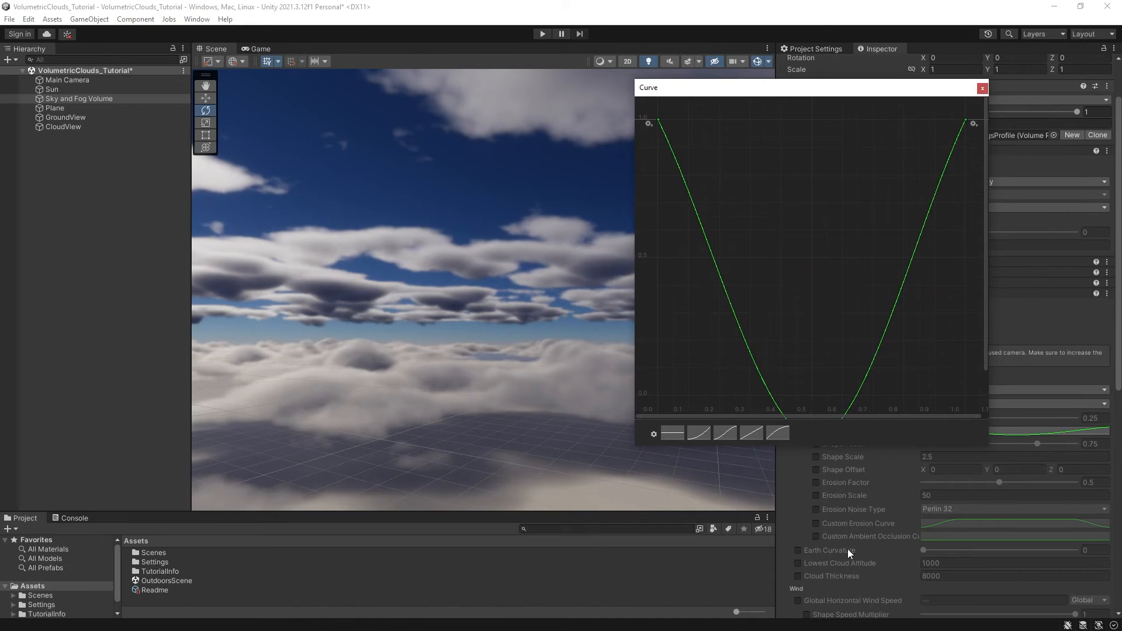
click(890, 575)
drag(927, 576, 920, 576)
text(1)
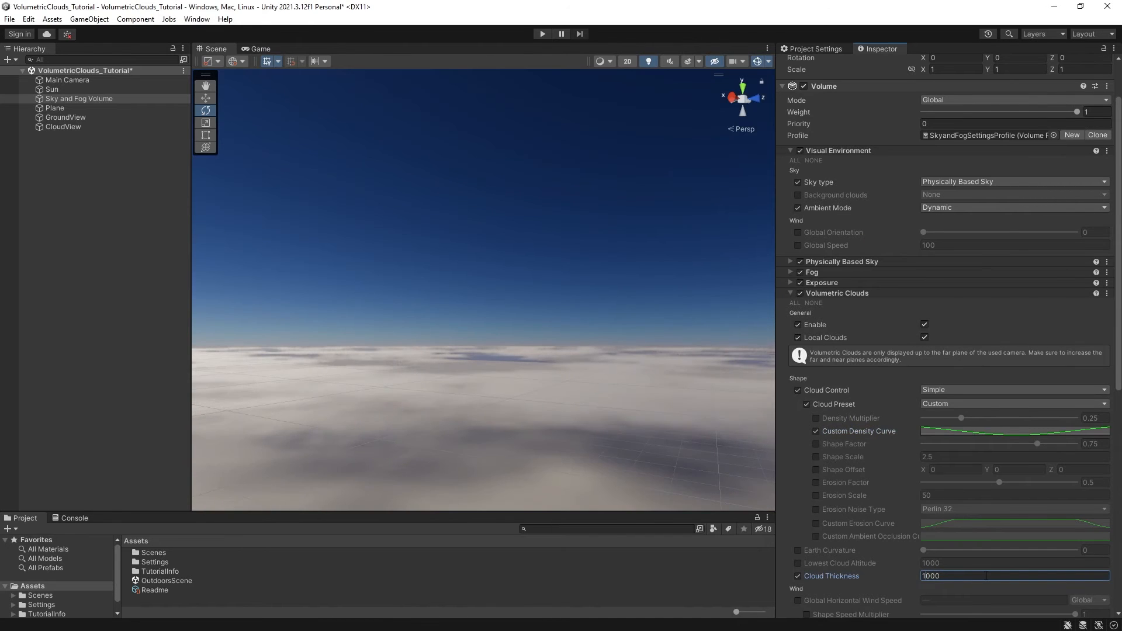
text(6)
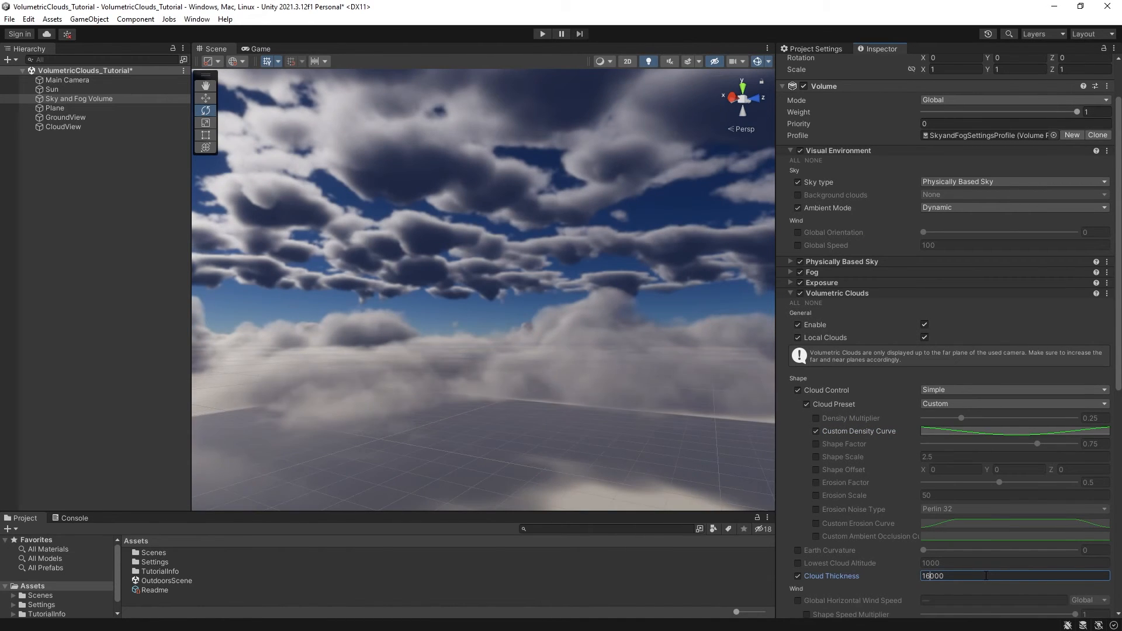
key(BackSpace)
key(BackSpace)
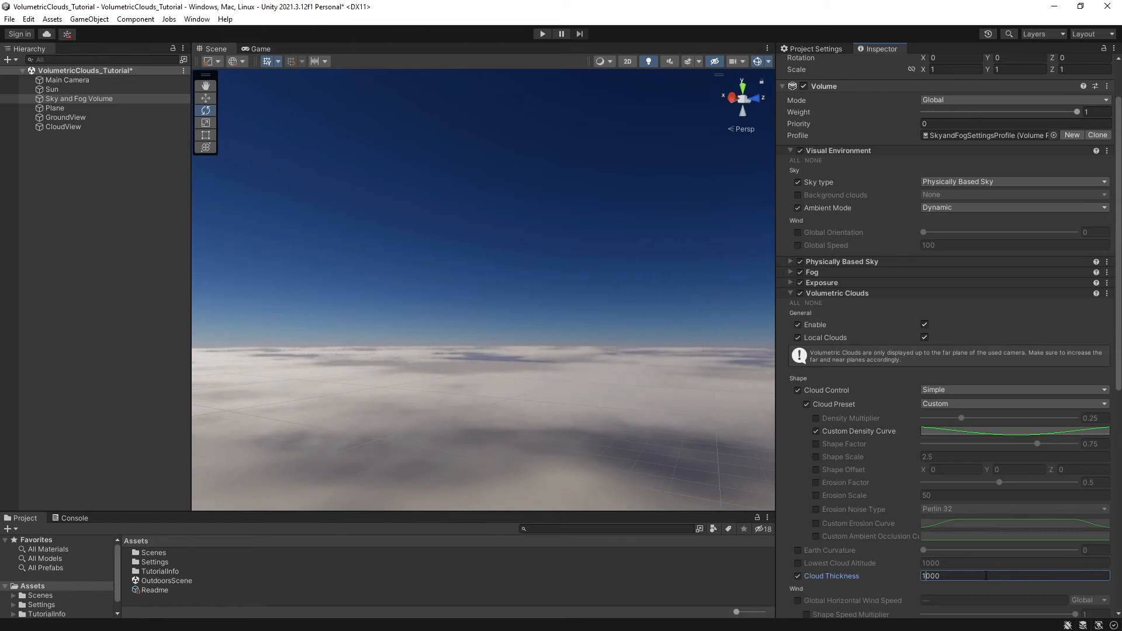
text(8)
right_drag(647, 383, 652, 383)
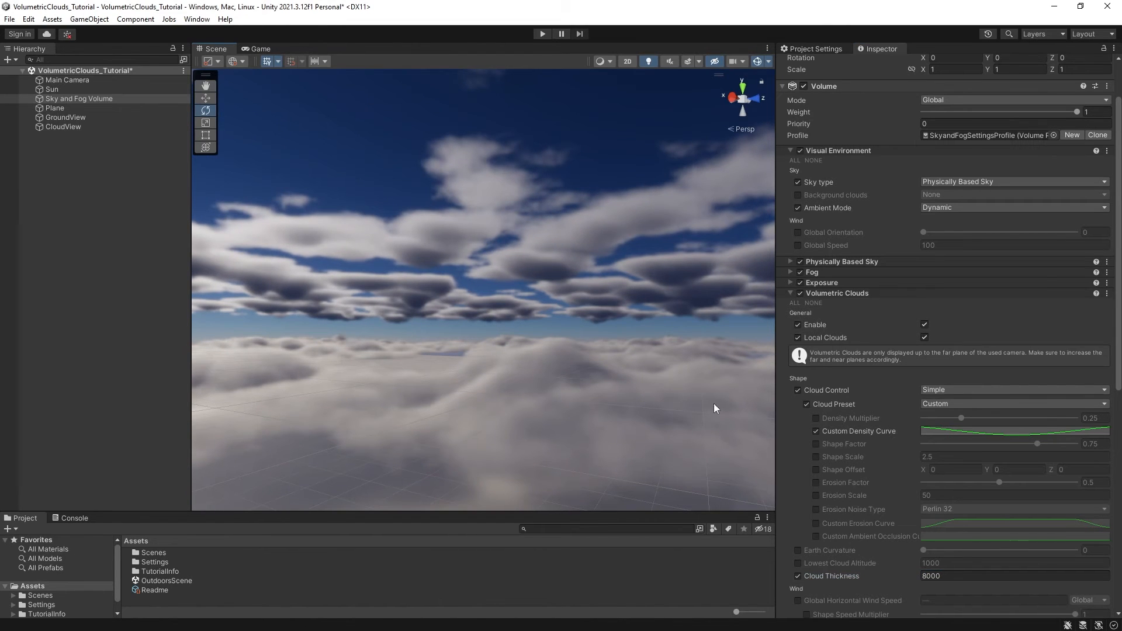
Disable the Custom Density Curve and Cloud Thickness overrides and view the clouds from GroundView.
click(817, 430)
click(798, 575)
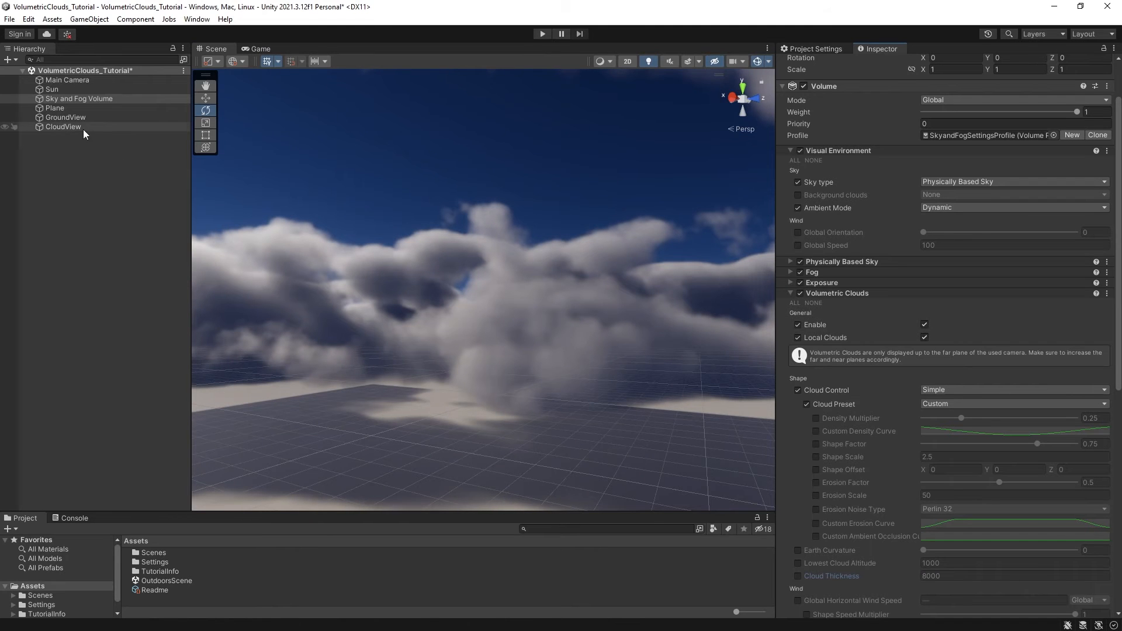
click(73, 118)
key(f)
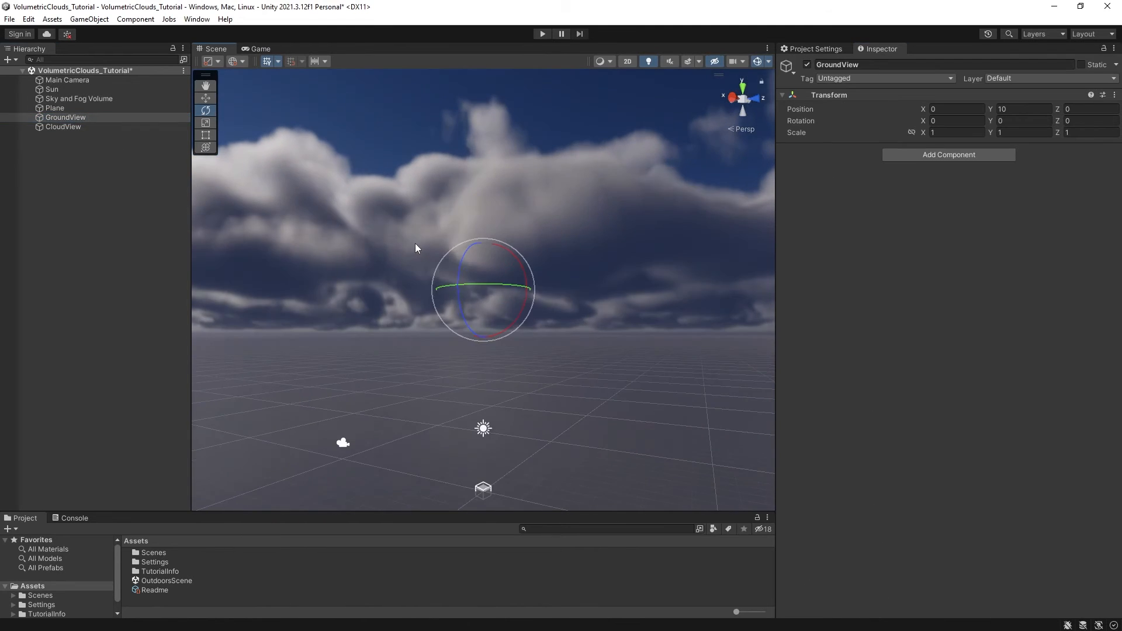
right_drag(520, 262, 530, 266)
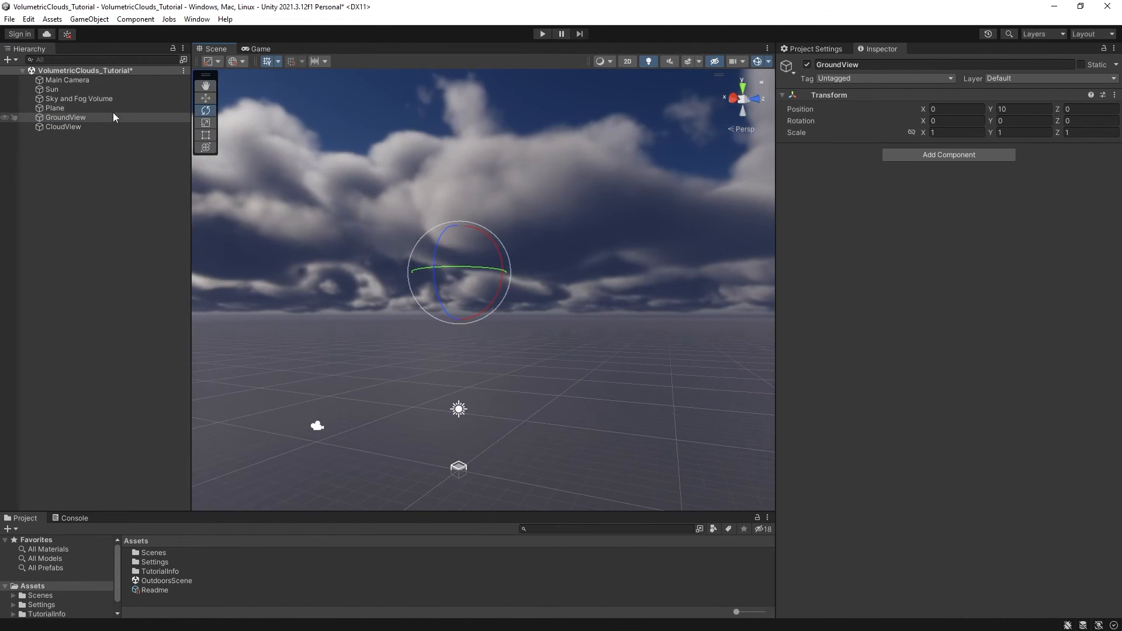
Enable the Sky and Fog Volume's Erosion Factor override, try 0 and raise it to 0.88.
click(100, 99)
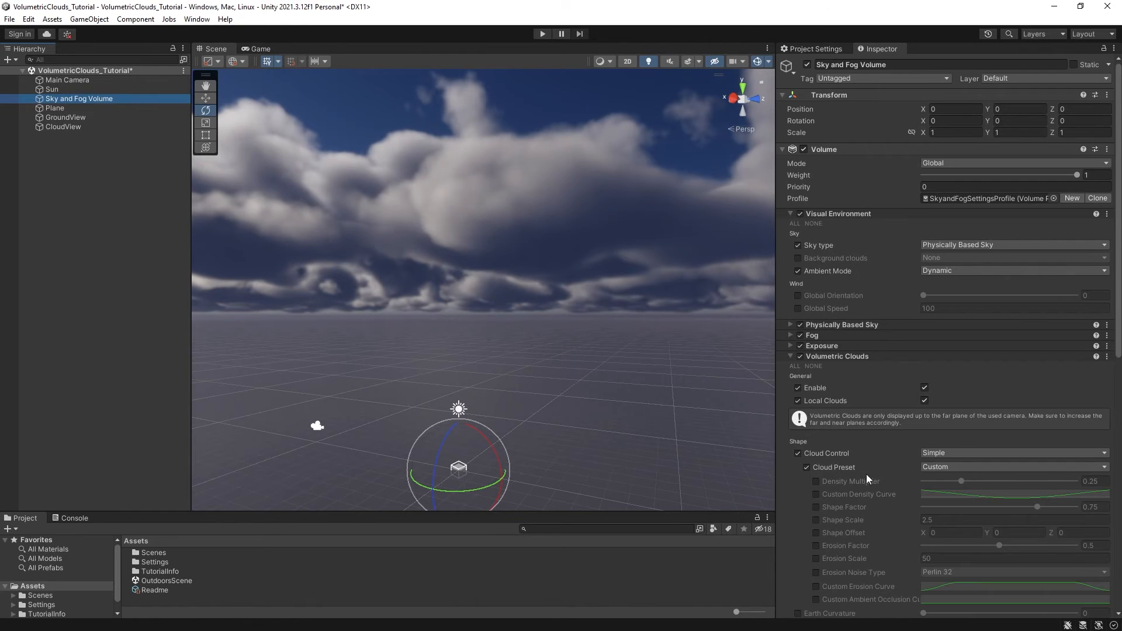
scroll(867, 475, down, 1)
click(816, 514)
drag(999, 514, 919, 514)
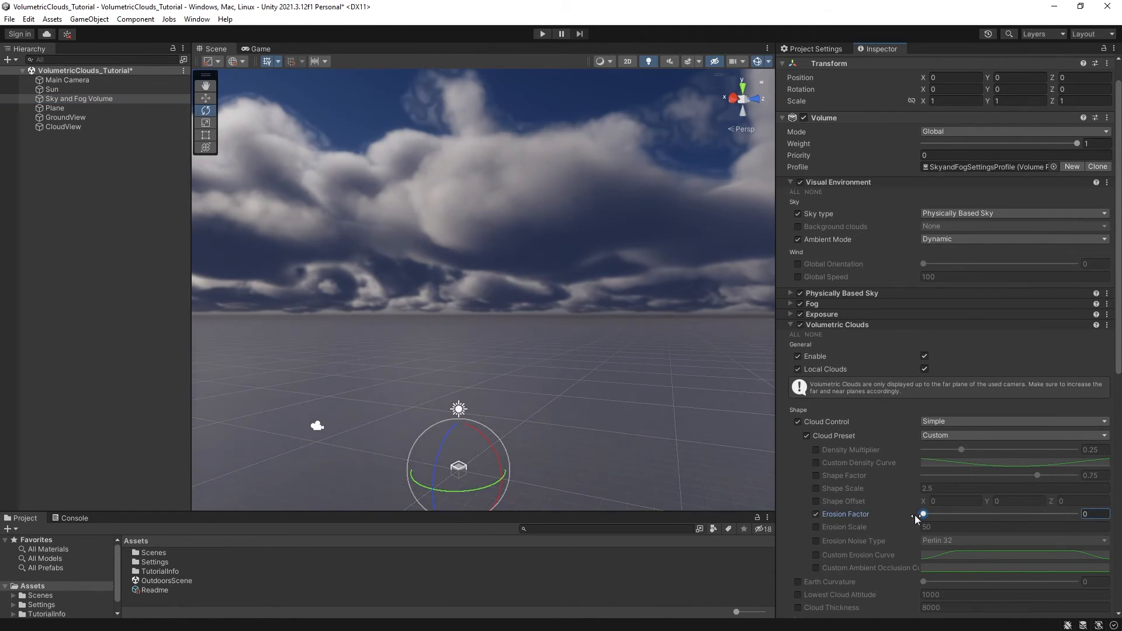
right_drag(766, 470, 503, 364)
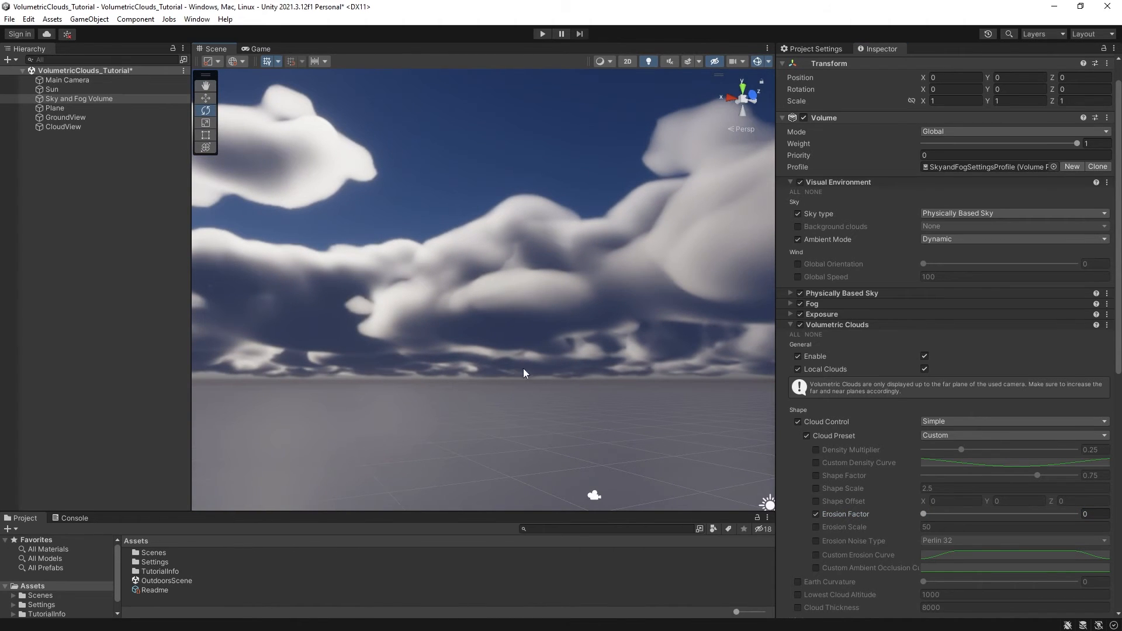
drag(923, 513, 1058, 524)
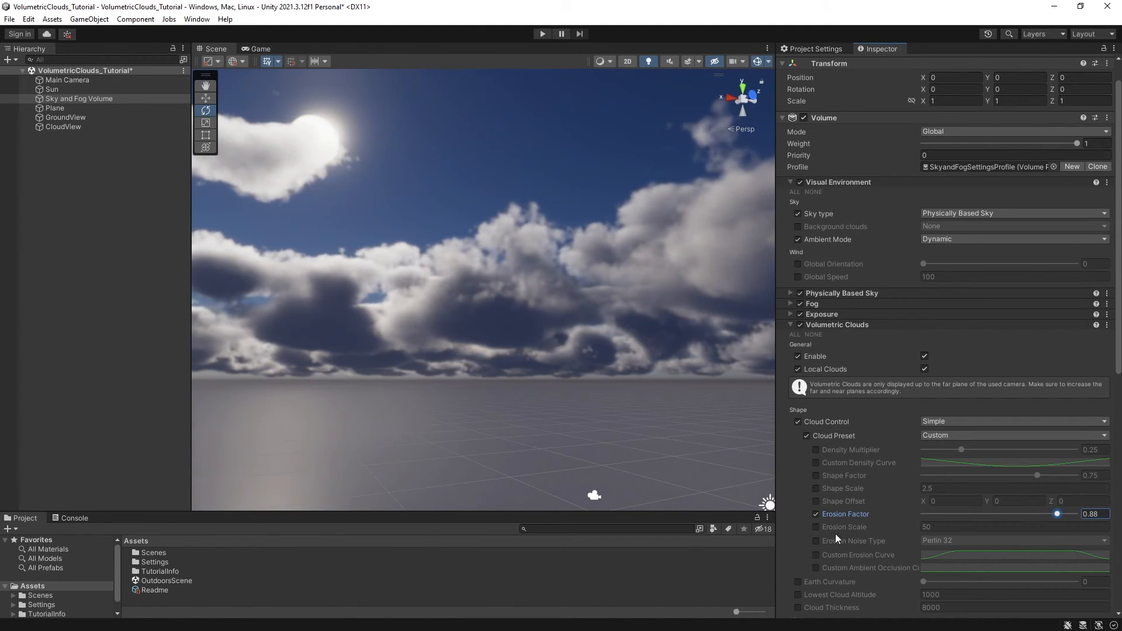
Enable the Erosion Scale override, try 25, 10 and 100, restore 50, and disable the Erosion Scale and Erosion Factor overrides.
click(815, 527)
click(923, 527)
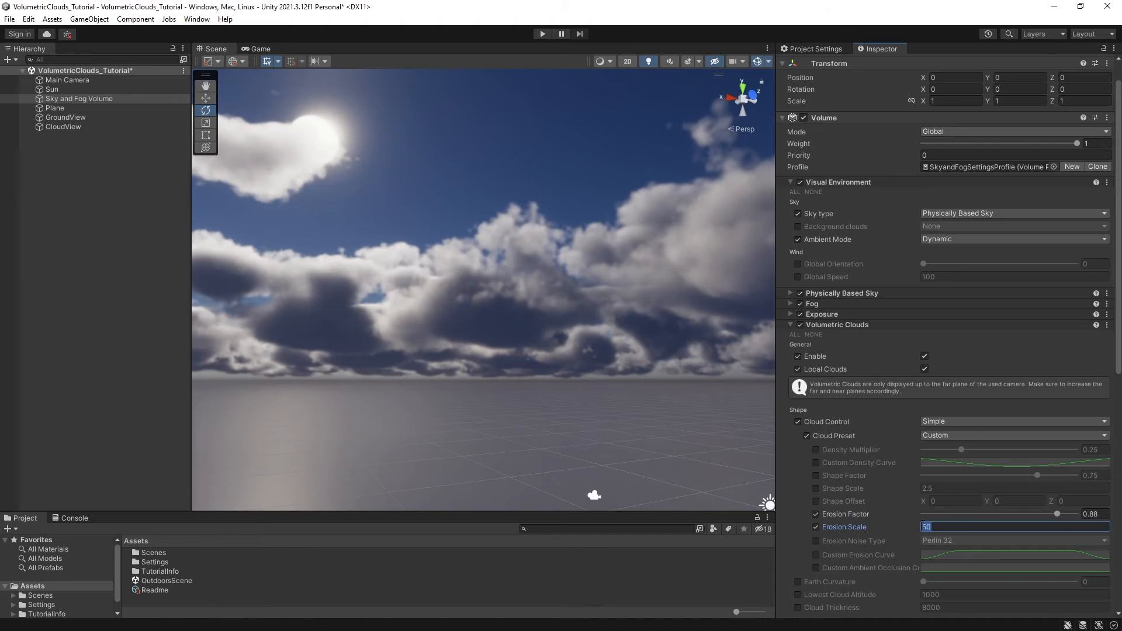
text(25)
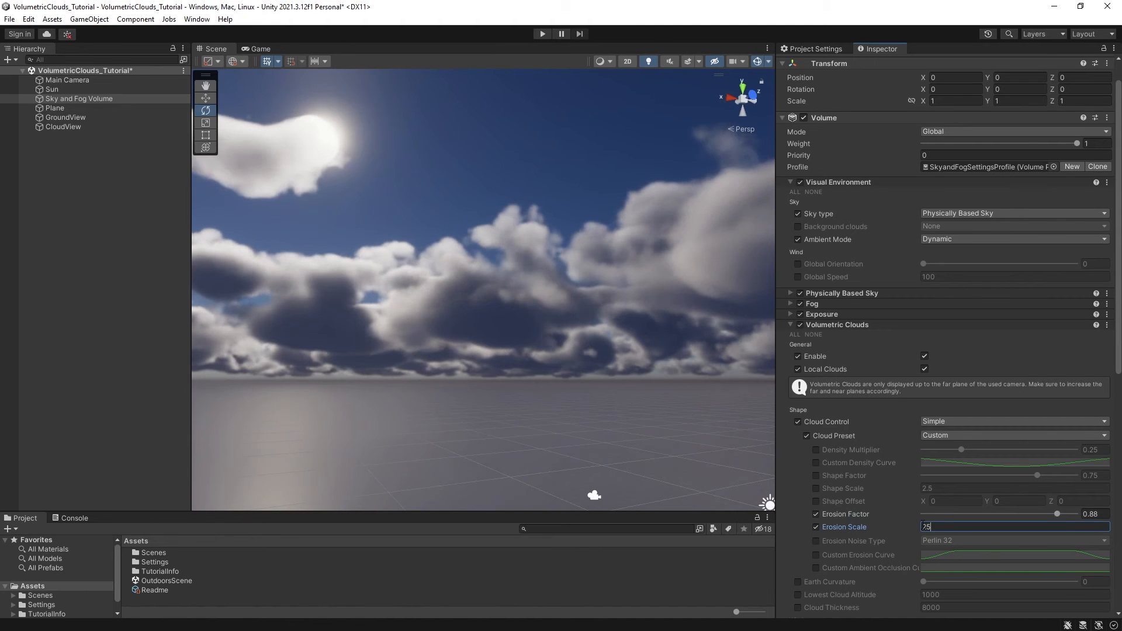
key(BackSpace)
key(BackSpace)
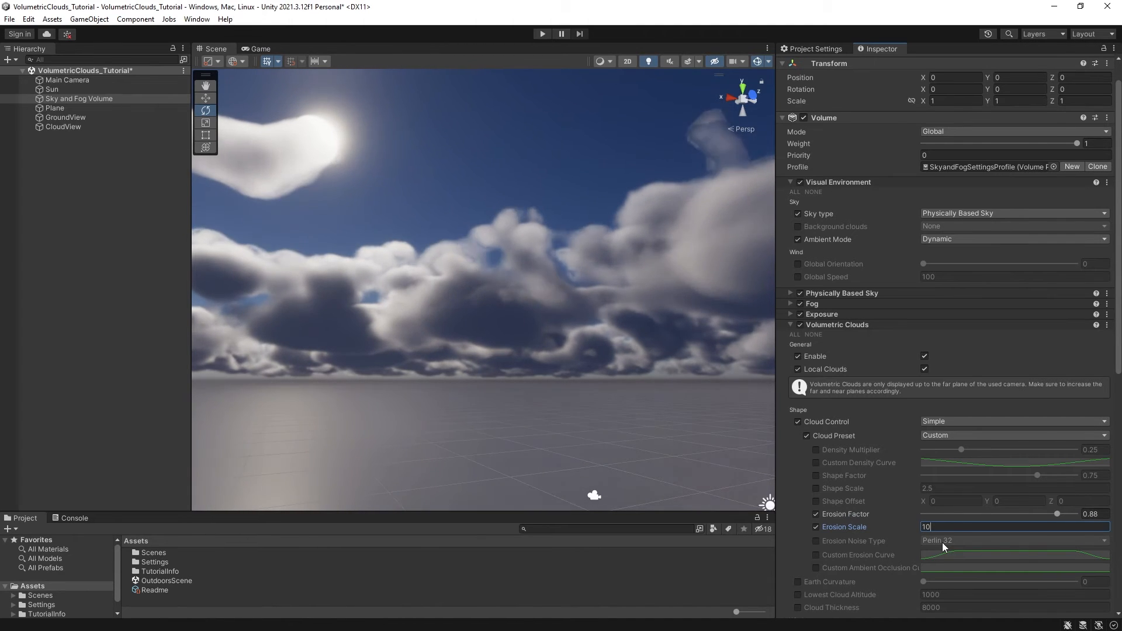
text(10)
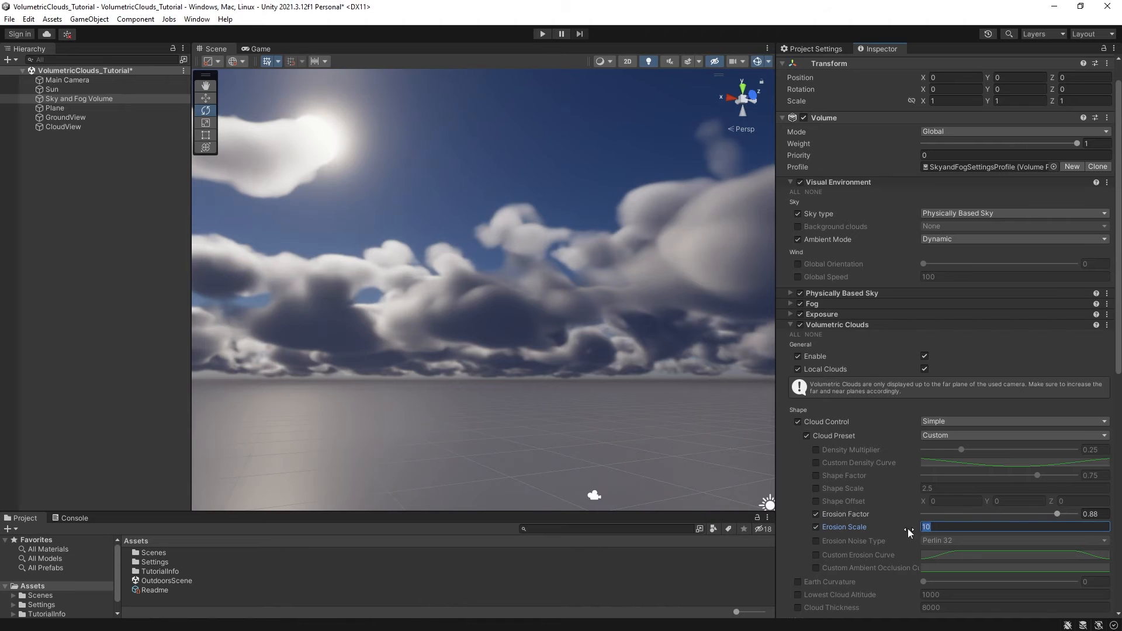
text(100)
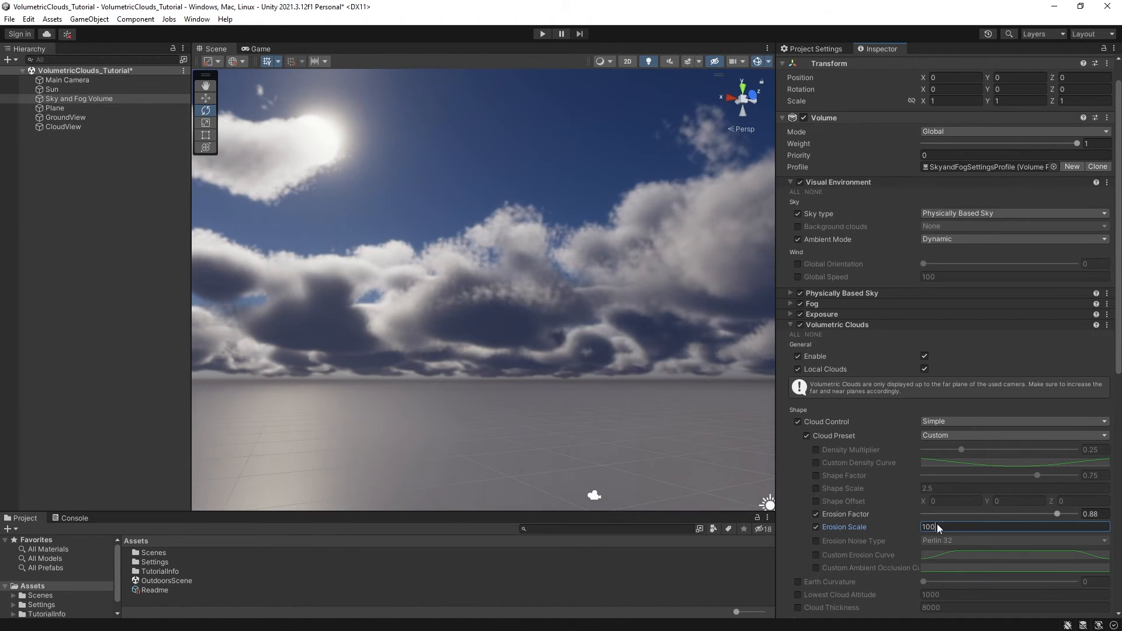
text(50)
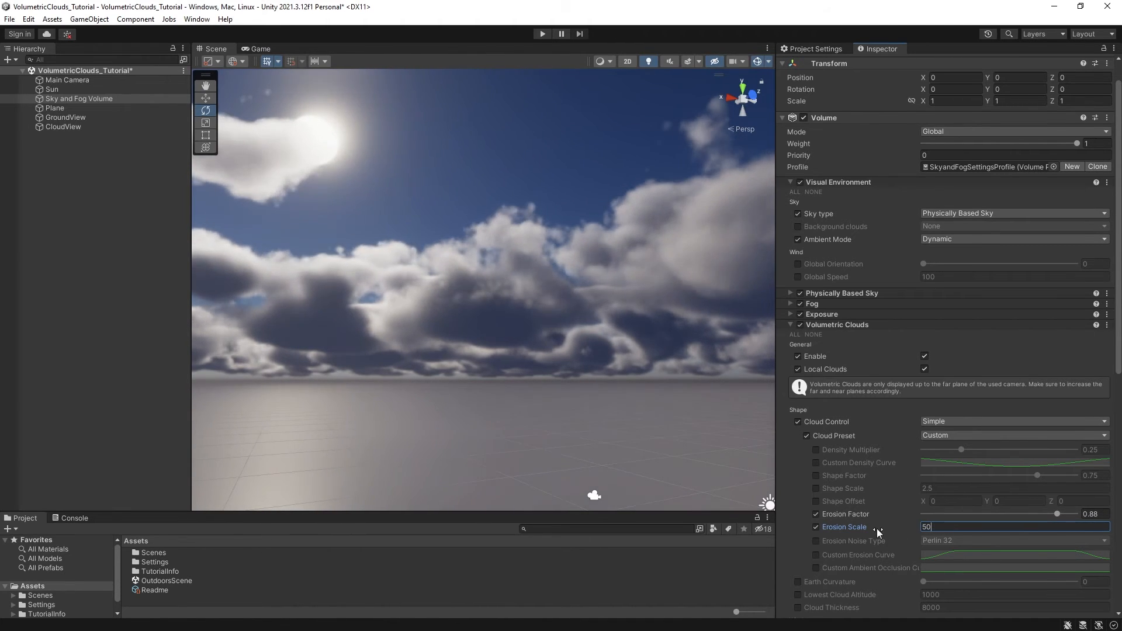
click(816, 527)
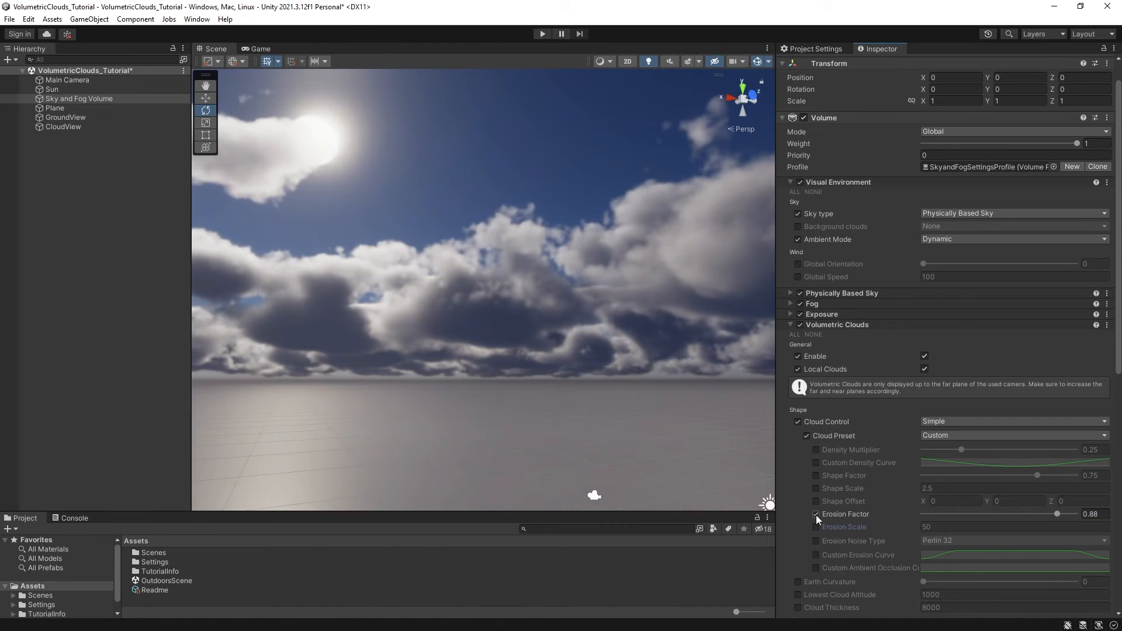
click(815, 514)
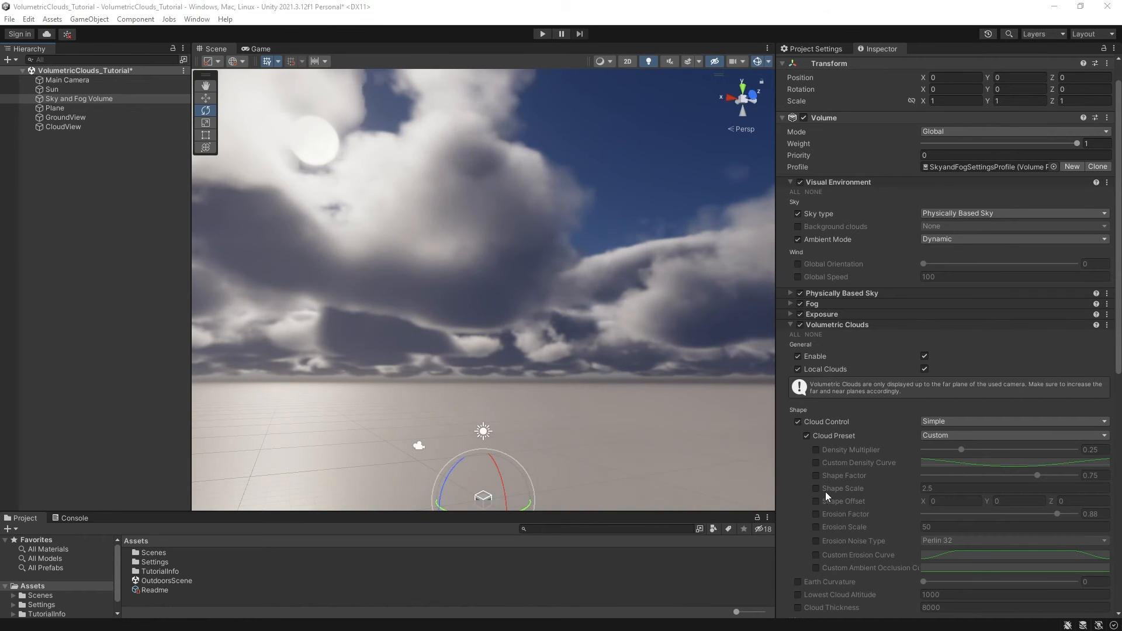
Enable the Custom Density Curve override, flatten its curve with the constant preset, and lower a new midpoint key to about -0.45.
click(815, 462)
click(993, 461)
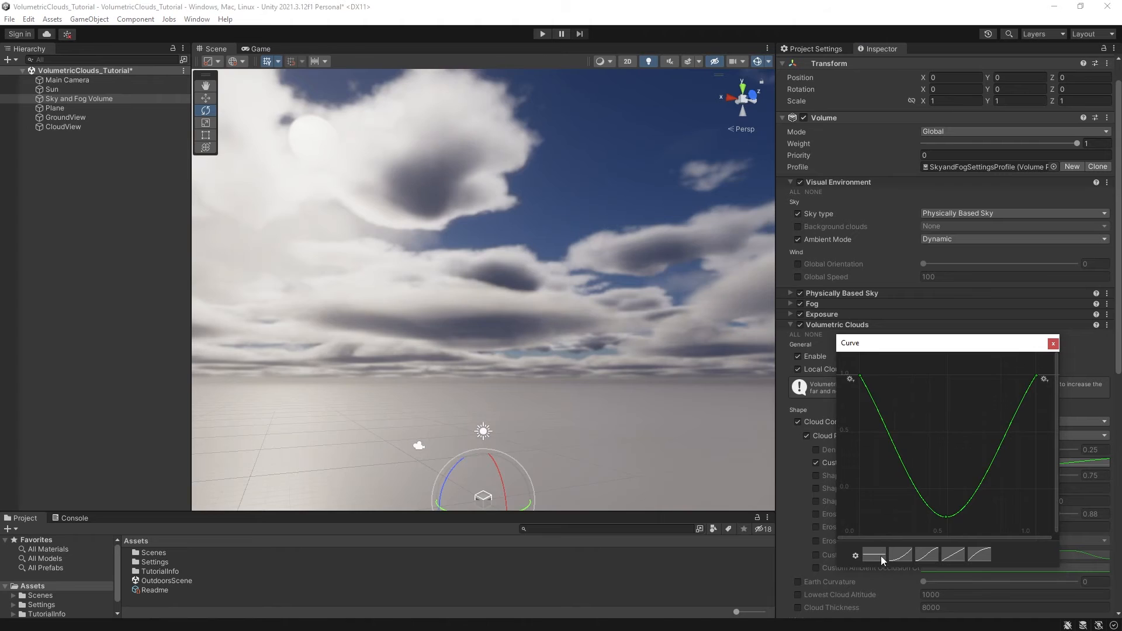
click(878, 554)
right_click(946, 374)
click(969, 378)
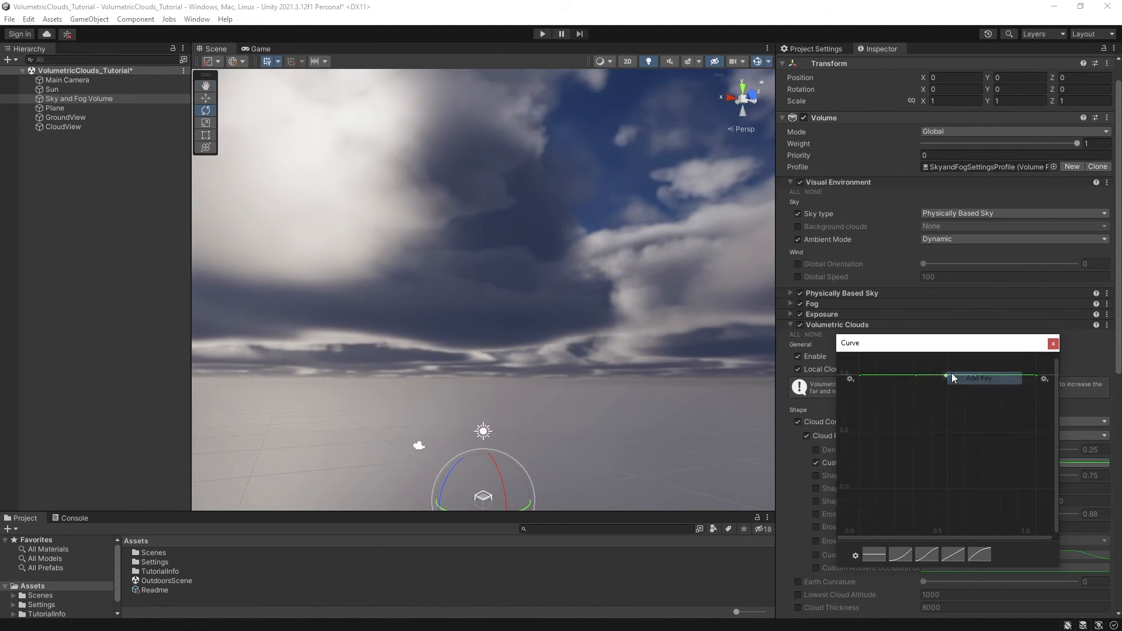
drag(946, 375, 945, 533)
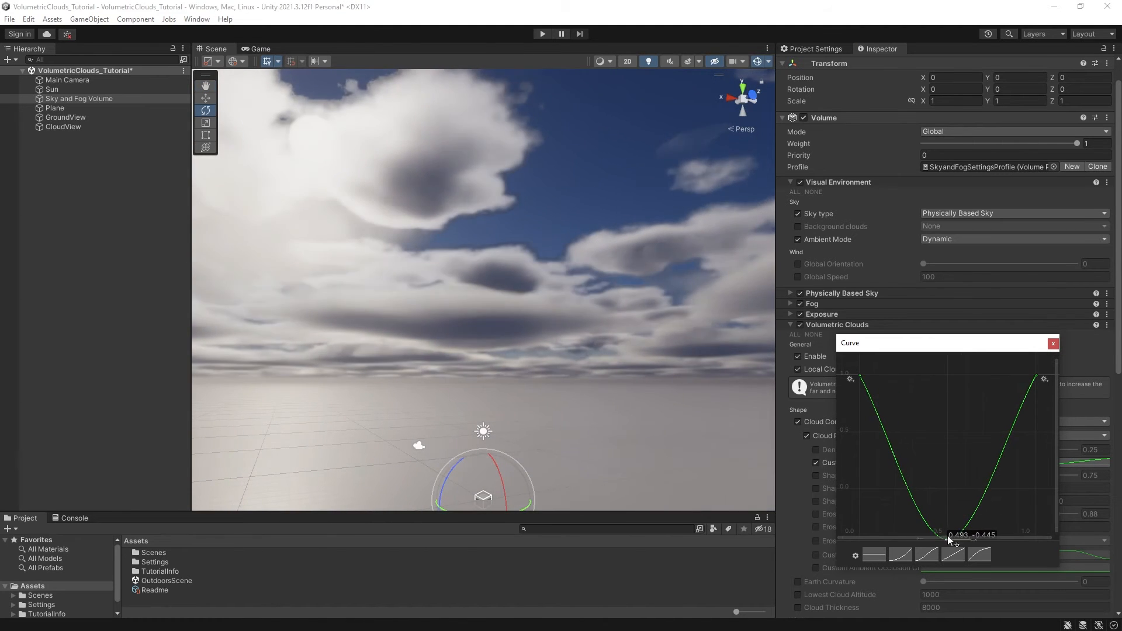
click(1053, 343)
right_drag(692, 401, 695, 378)
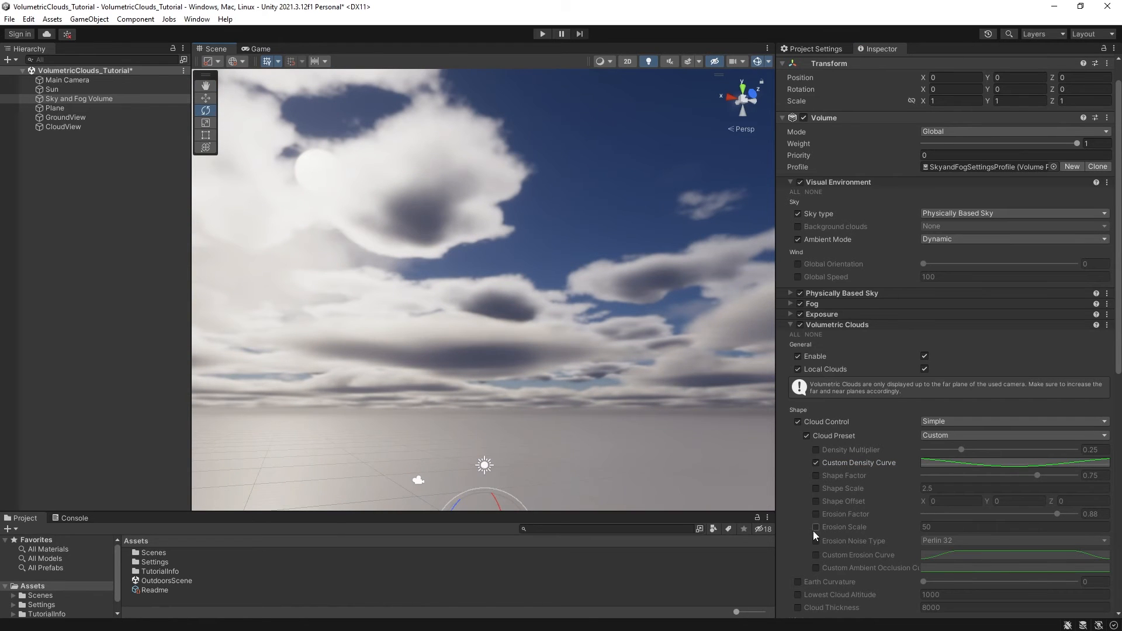
Enable the Custom Erosion Curve override, apply the flat preset, set its end key's value to 0.4, and inspect the clouds.
click(816, 554)
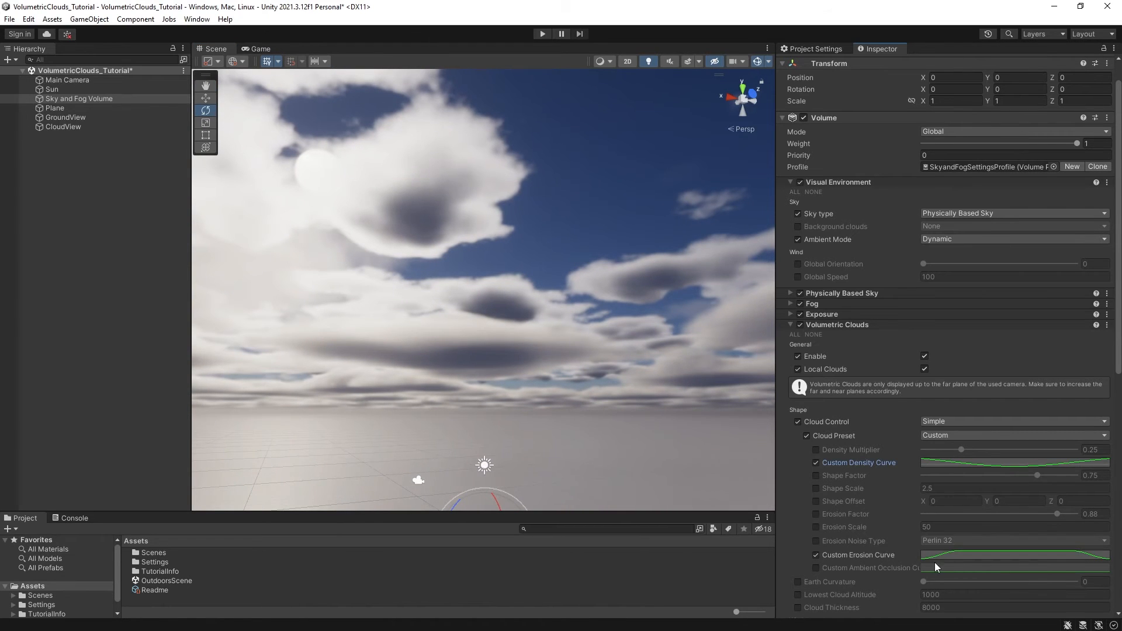
click(935, 556)
click(931, 613)
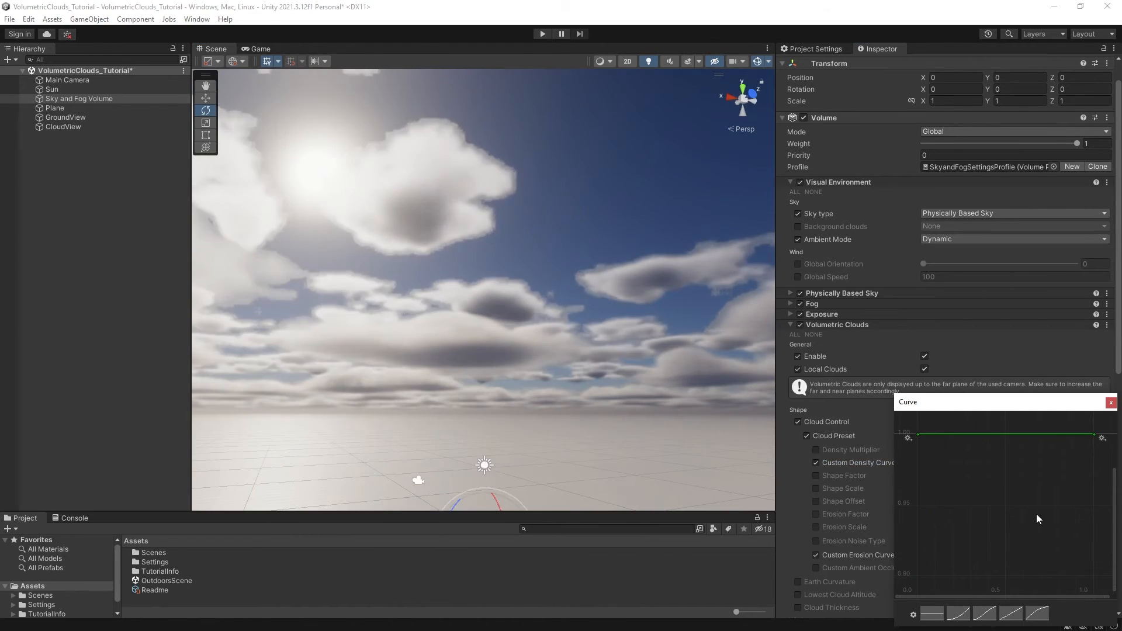
drag(1095, 437, 1093, 581)
right_click(1091, 582)
click(1072, 458)
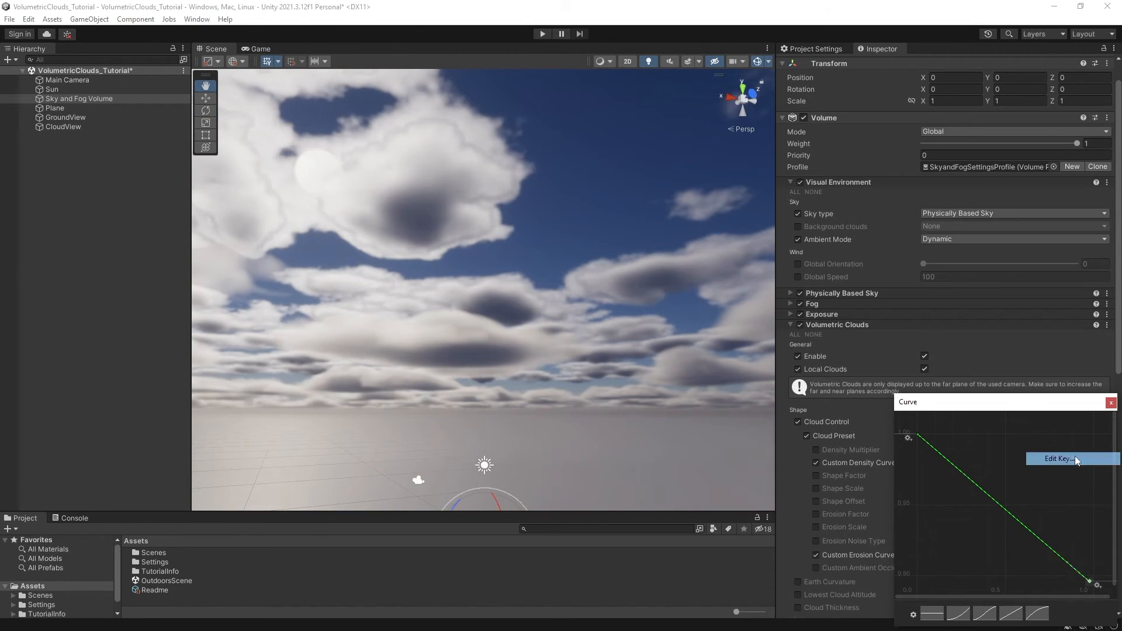
text(0.4)
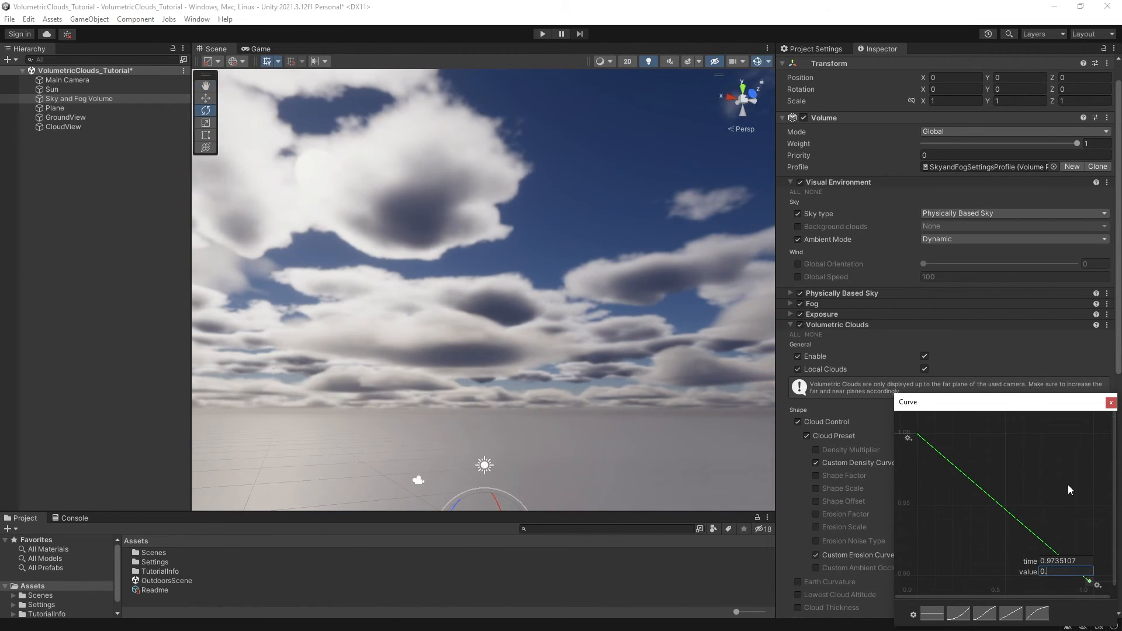
key(Return)
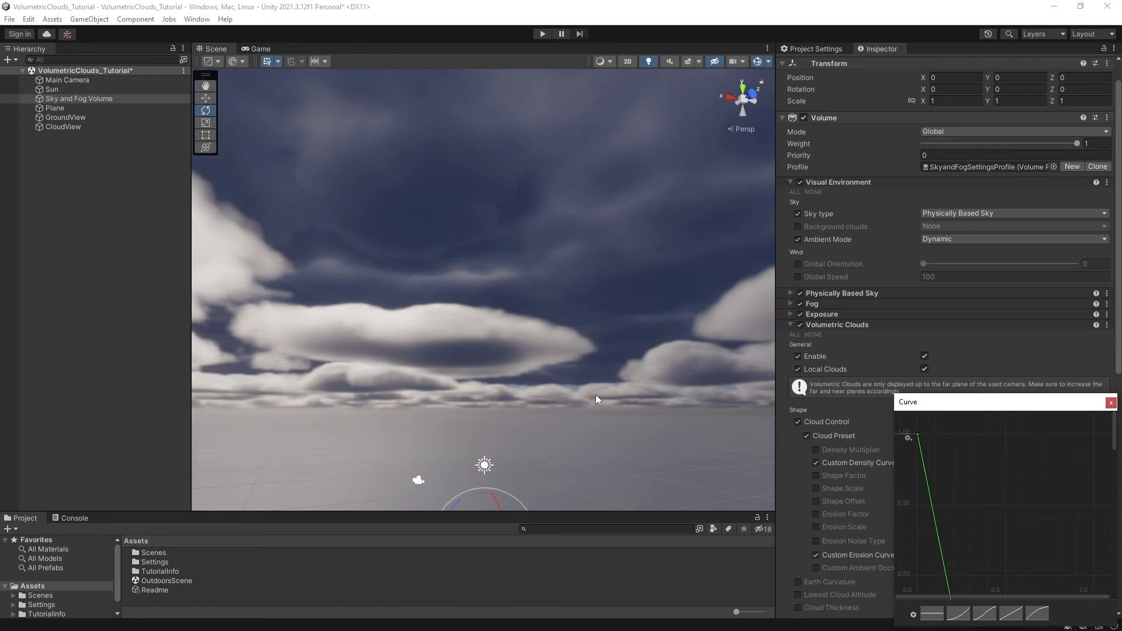
right_drag(668, 459, 569, 314)
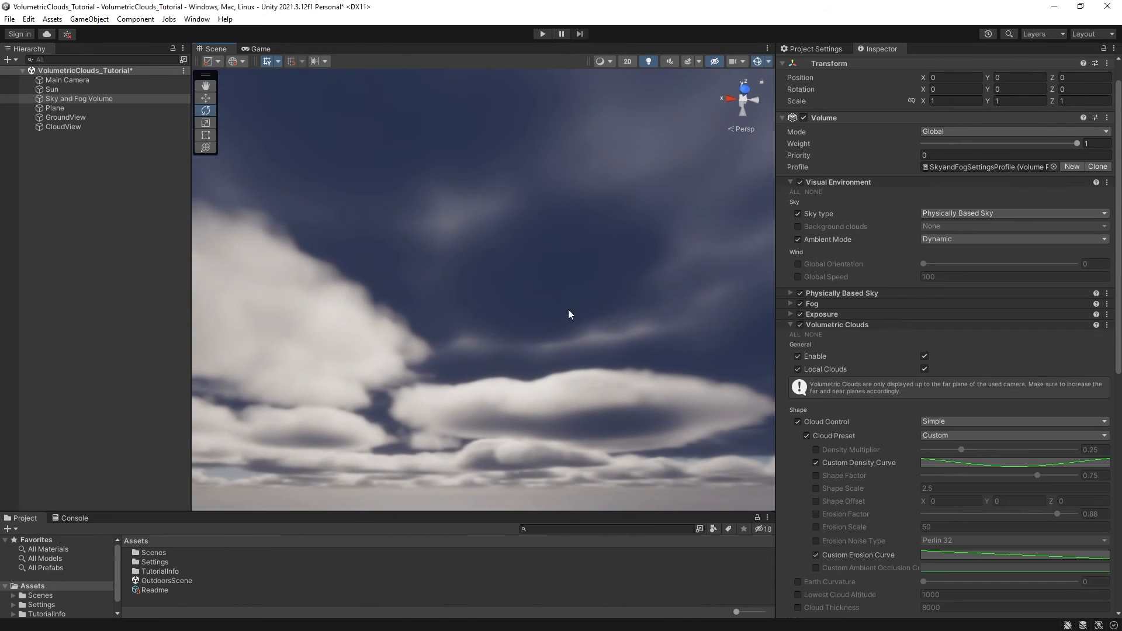
right_drag(490, 263, 489, 309)
right_drag(621, 341, 614, 332)
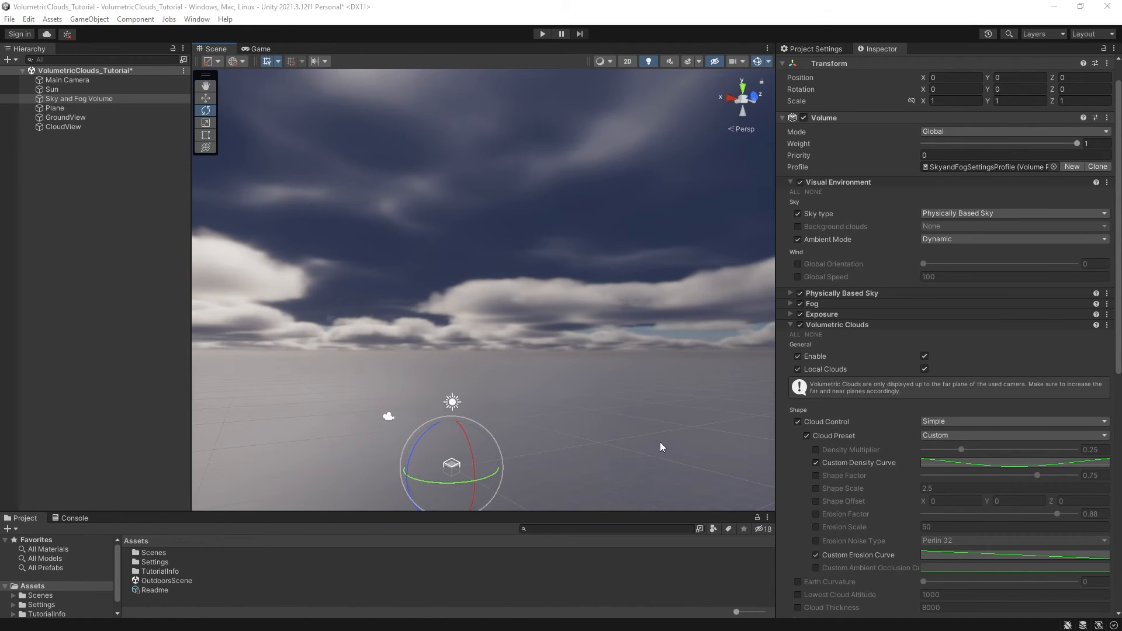
Disable the Custom Density Curve and Custom Erosion Curve overrides, and review the Cloud Control modes, keeping Simple.
click(815, 462)
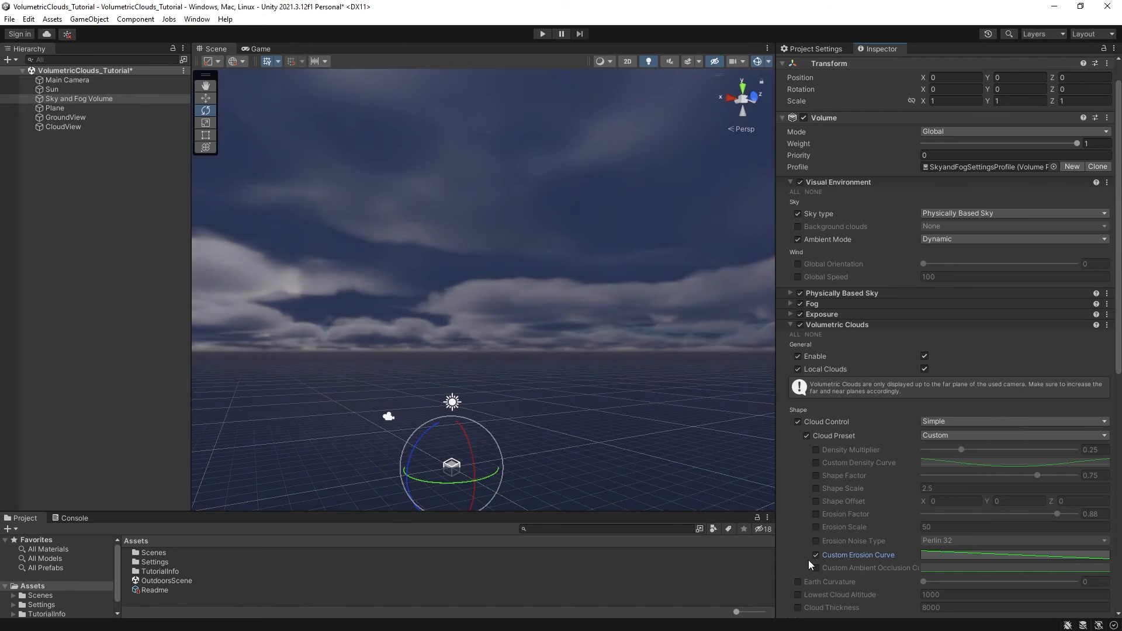
click(814, 554)
right_drag(702, 417, 656, 416)
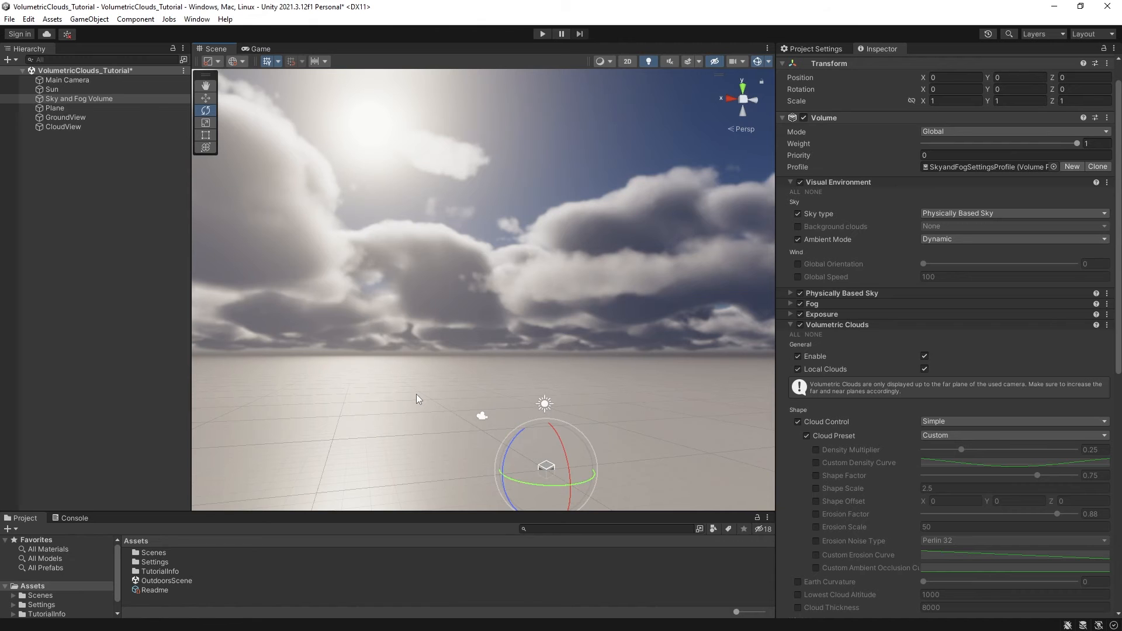
mouse_move(385, 393)
right_down()
mouse_move(549, 388)
mouse_move(751, 402)
mouse_move(395, 399)
right_up()
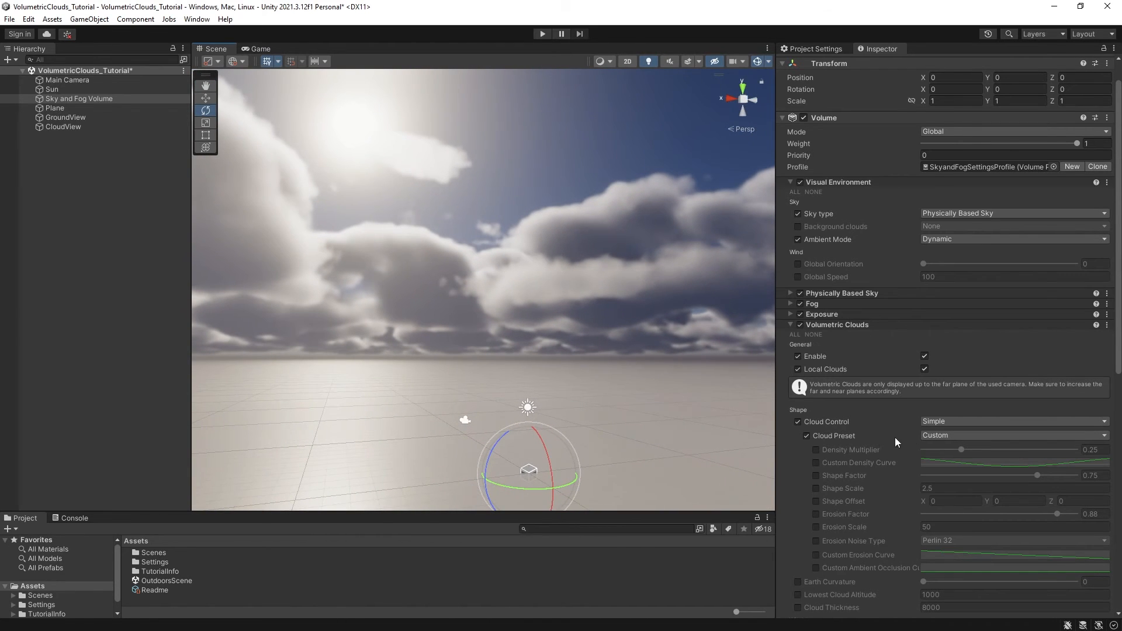
click(946, 422)
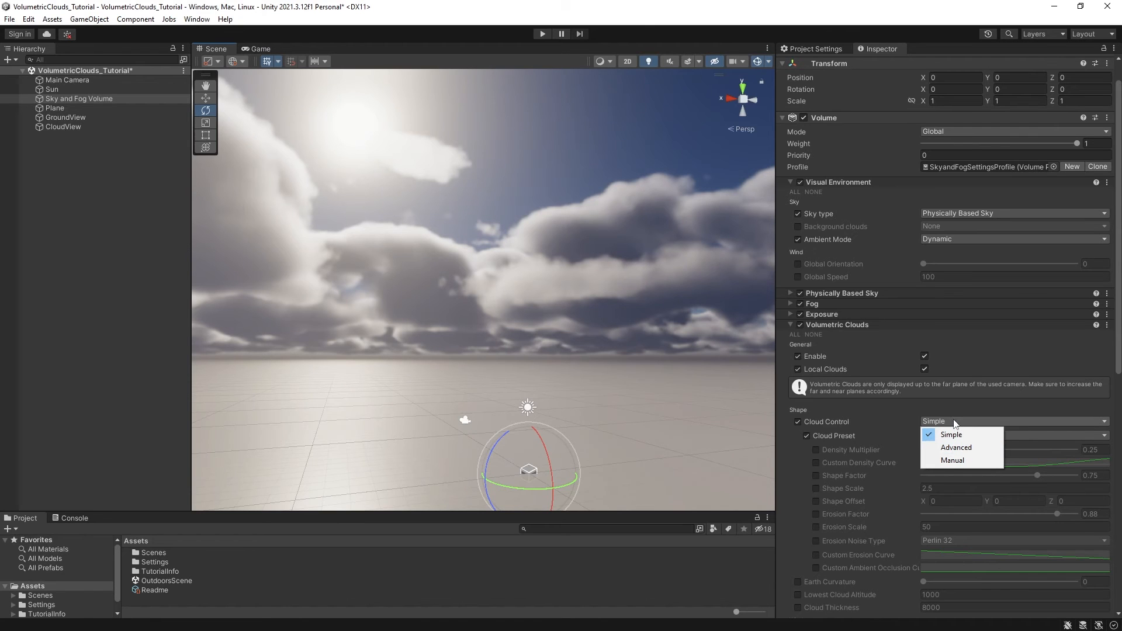
click(956, 434)
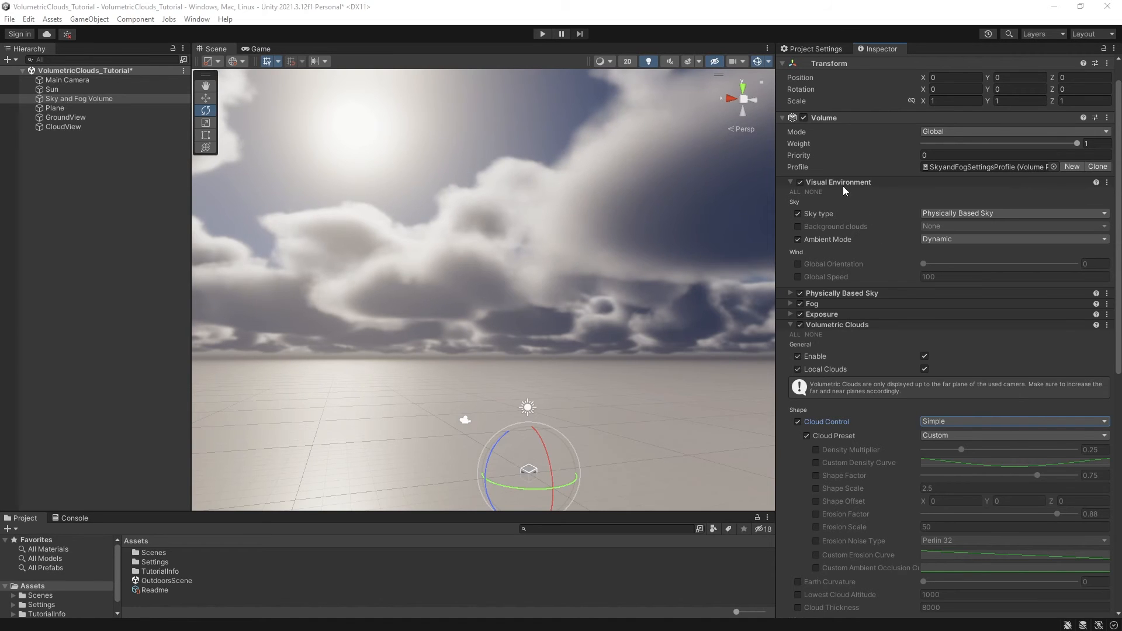
Enable the Visual Environment's wind Global Speed override, set it to 2000, and watch the clouds move.
click(797, 278)
text(2000)
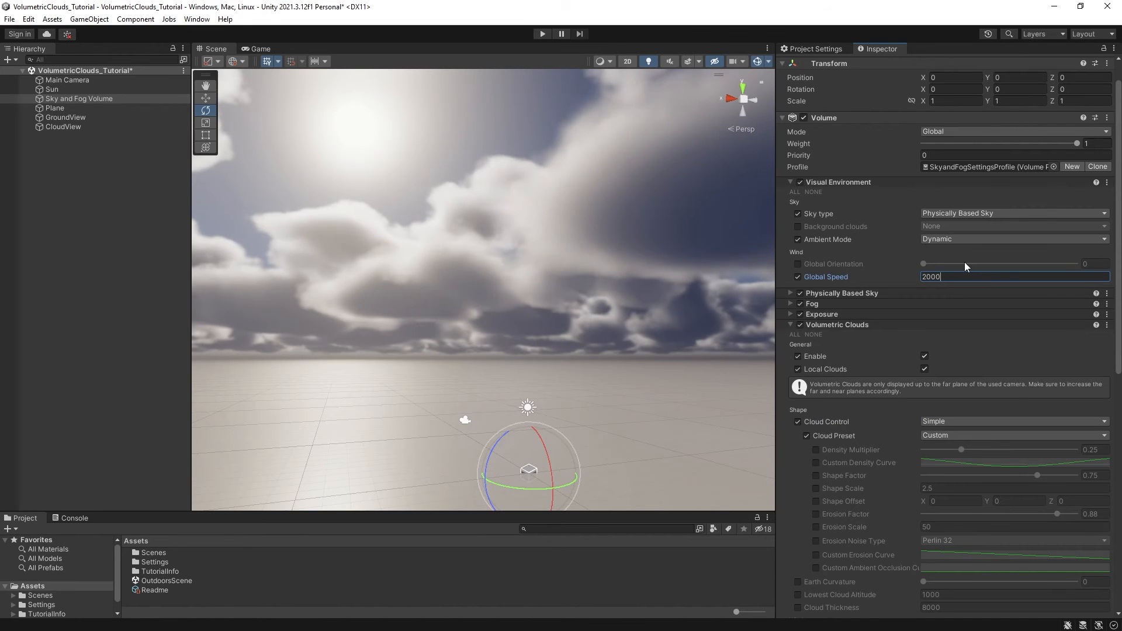
right_drag(568, 325, 504, 345)
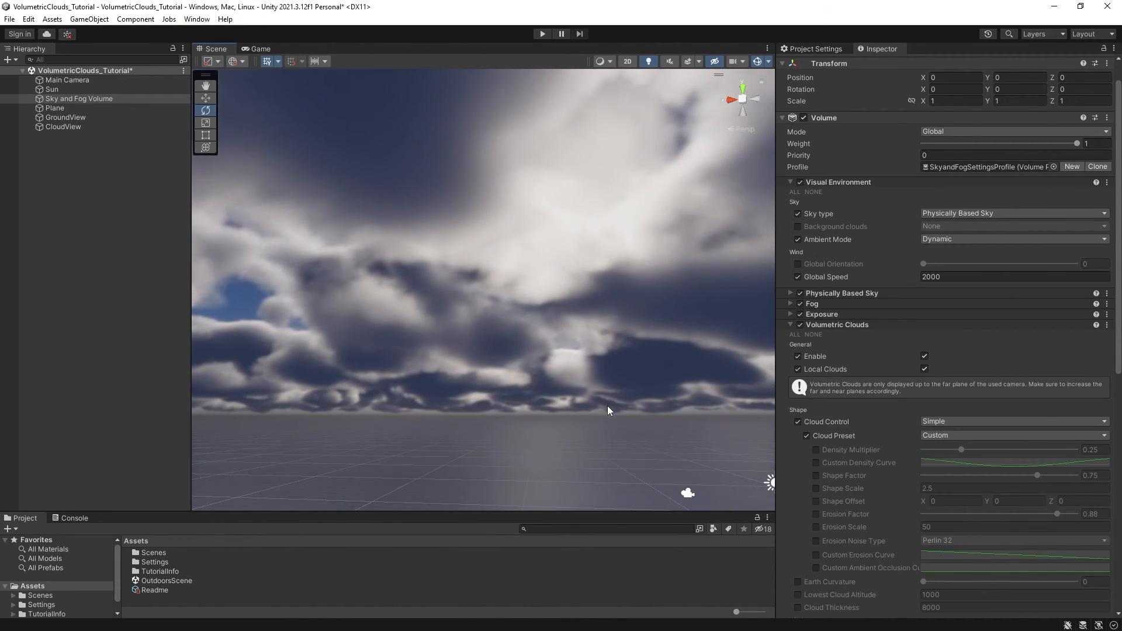
Enable the Volumetric Clouds' Global Horizontal Wind Speed override and keep its mode at Global.
scroll(853, 417, down, 7)
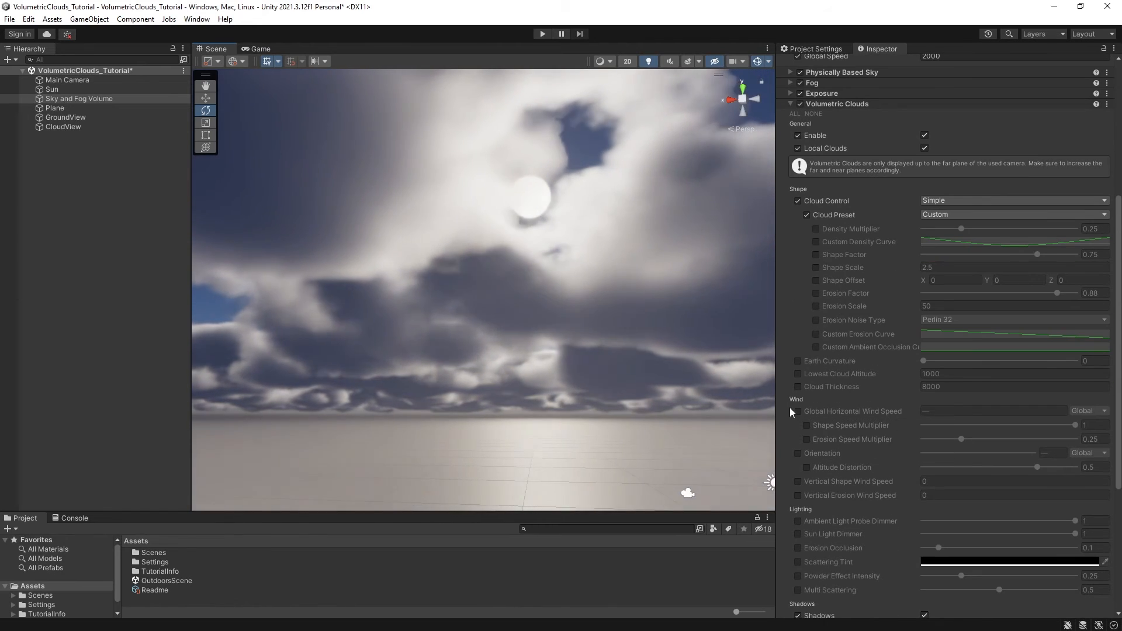
click(796, 410)
click(1085, 410)
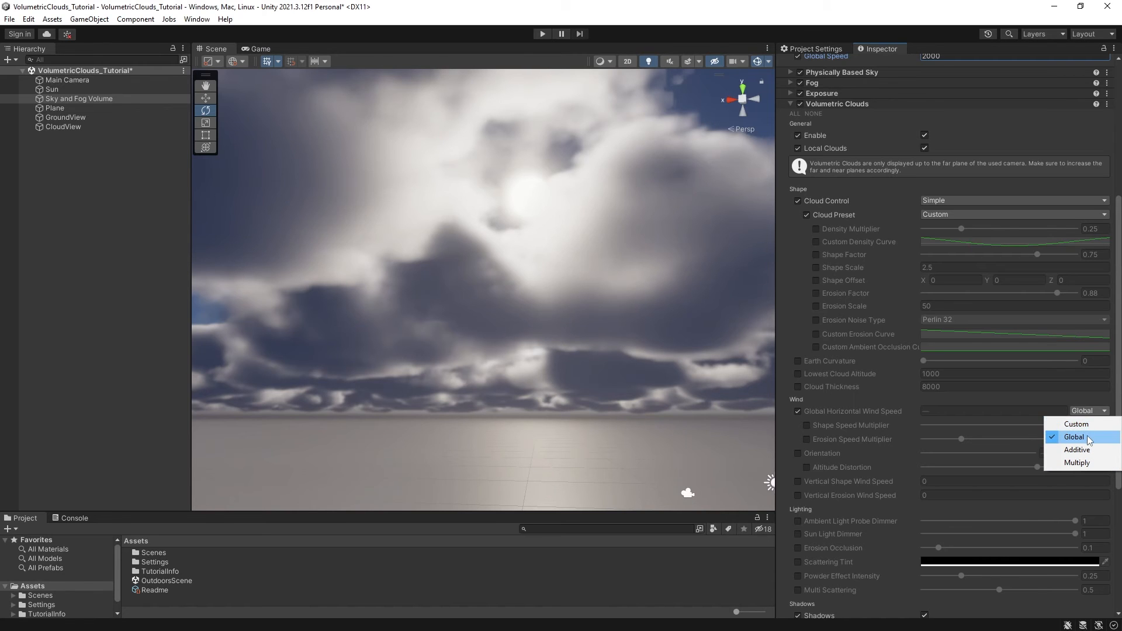
click(1086, 437)
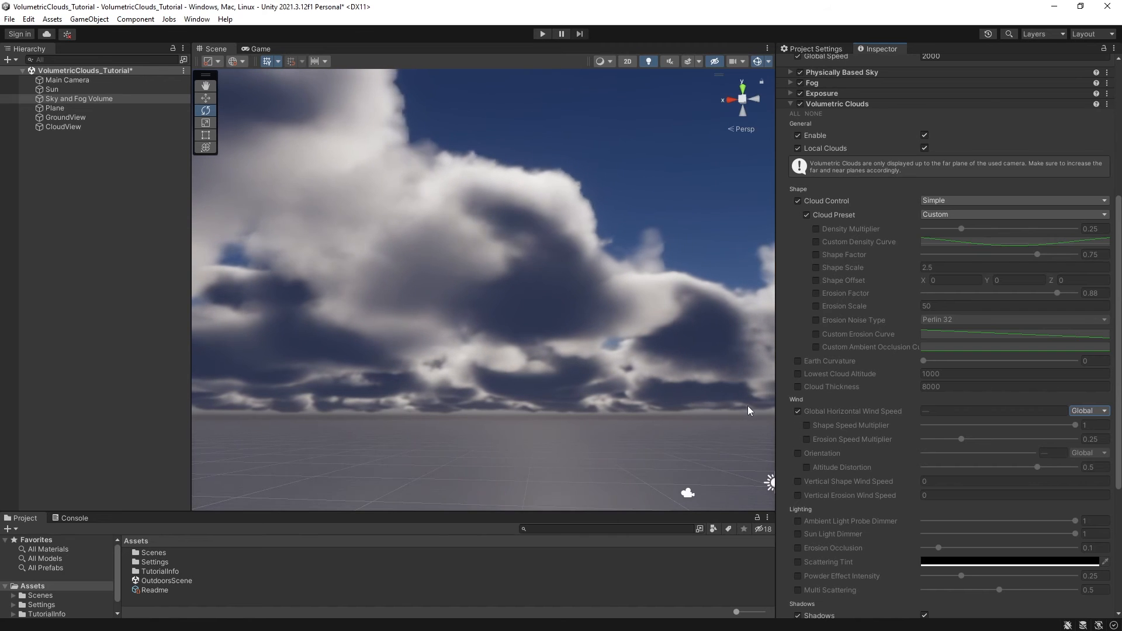
right_drag(701, 406, 703, 406)
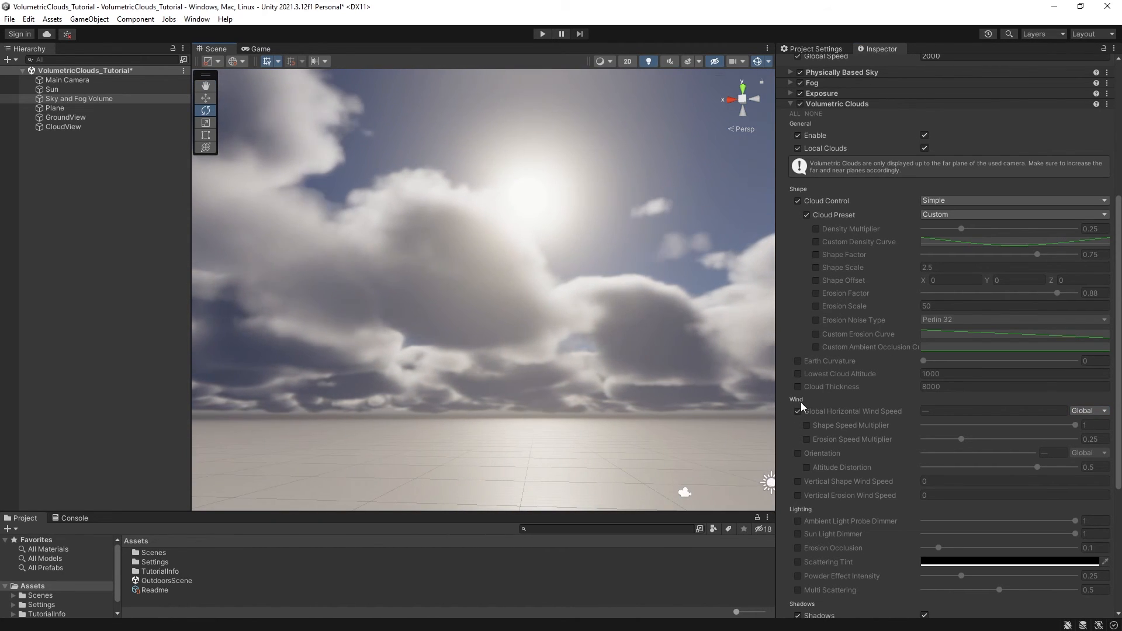
Enable the Shape and Erosion Speed Multiplier overrides, try the erosion multiplier at 0, and return it to 0.25.
click(806, 425)
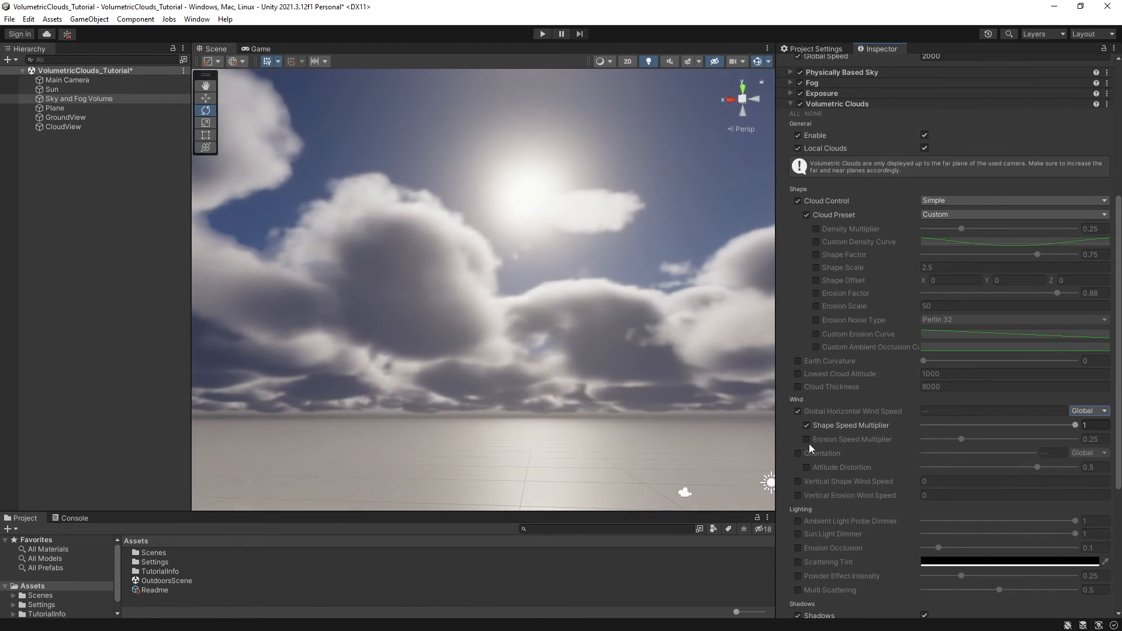
click(807, 438)
mouse_move(1074, 425)
mouse_down()
mouse_move(915, 419)
mouse_move(1094, 426)
mouse_up()
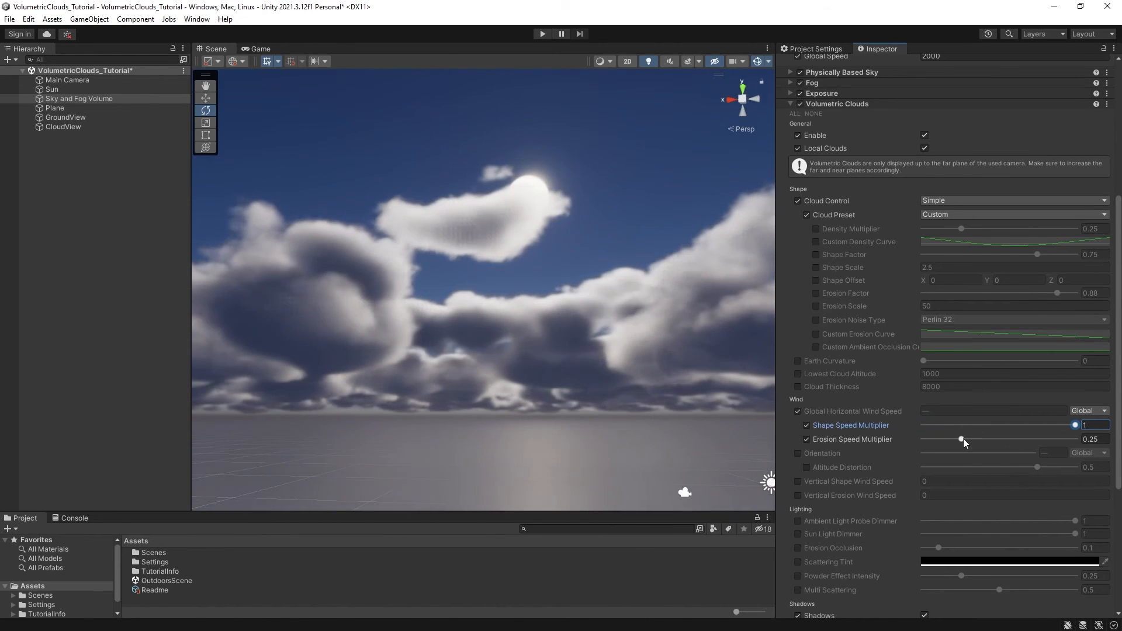
drag(961, 439, 901, 434)
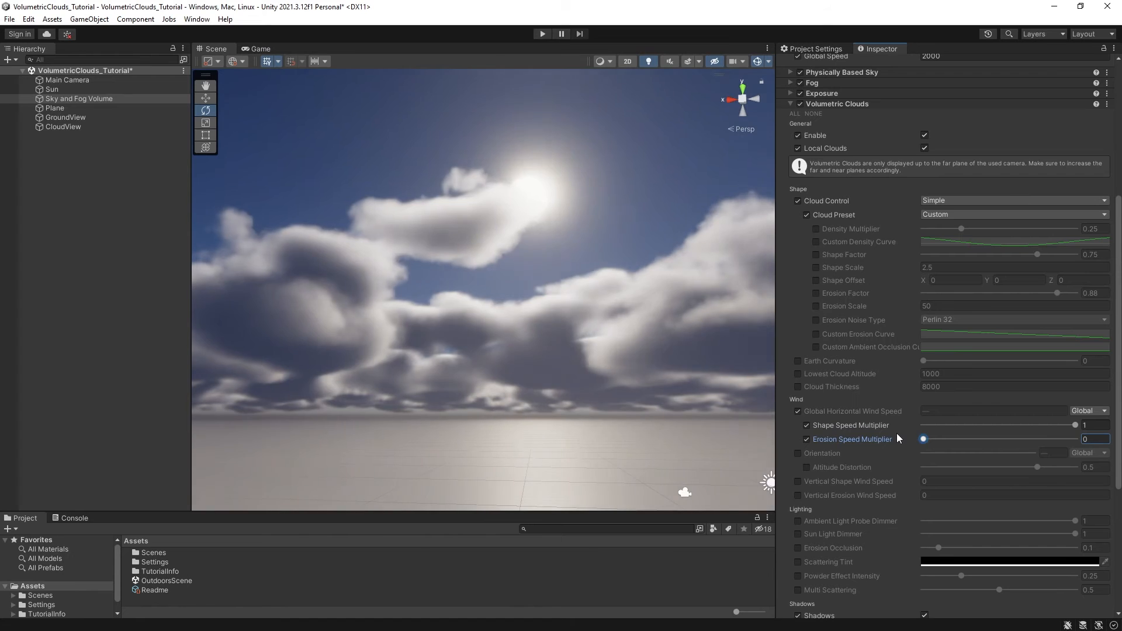
drag(925, 438, 963, 435)
drag(1090, 438, 1106, 446)
text(25)
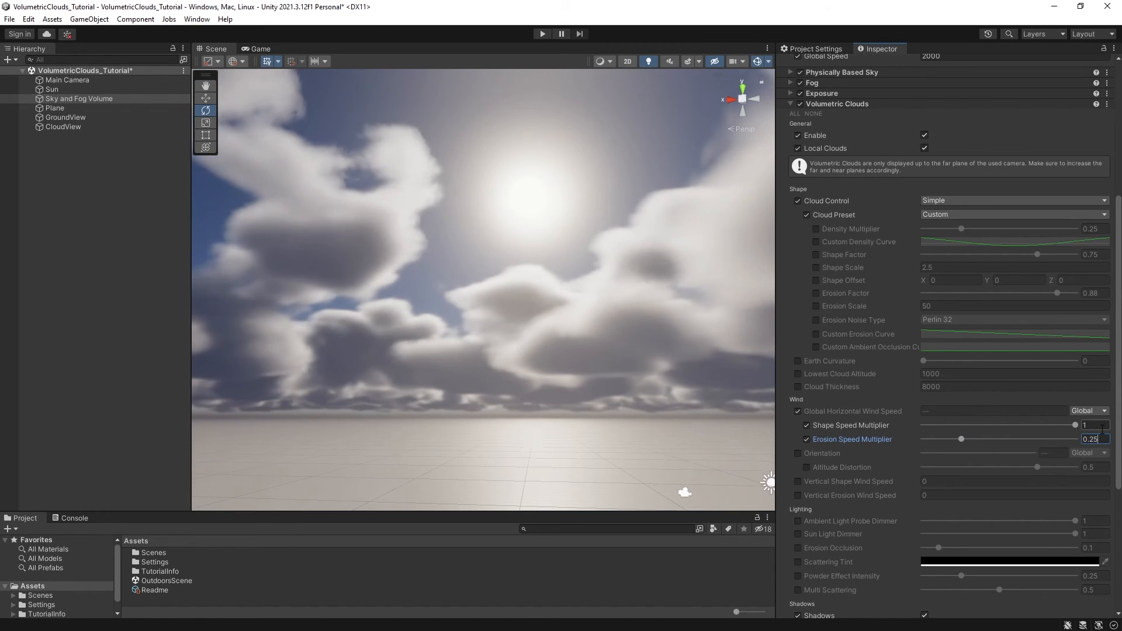
Check the Volumetric Clouds' additional properties option, and disable the Shape Speed Multiplier, Erosion Speed Multiplier and Global Horizontal Wind Speed overrides.
click(1105, 105)
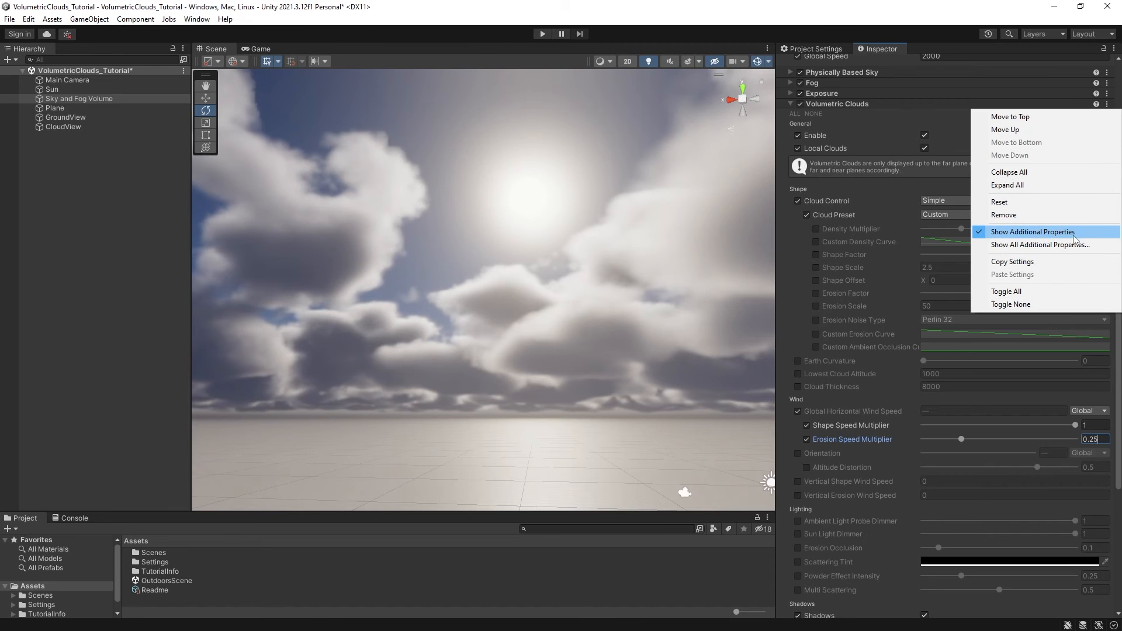
click(959, 133)
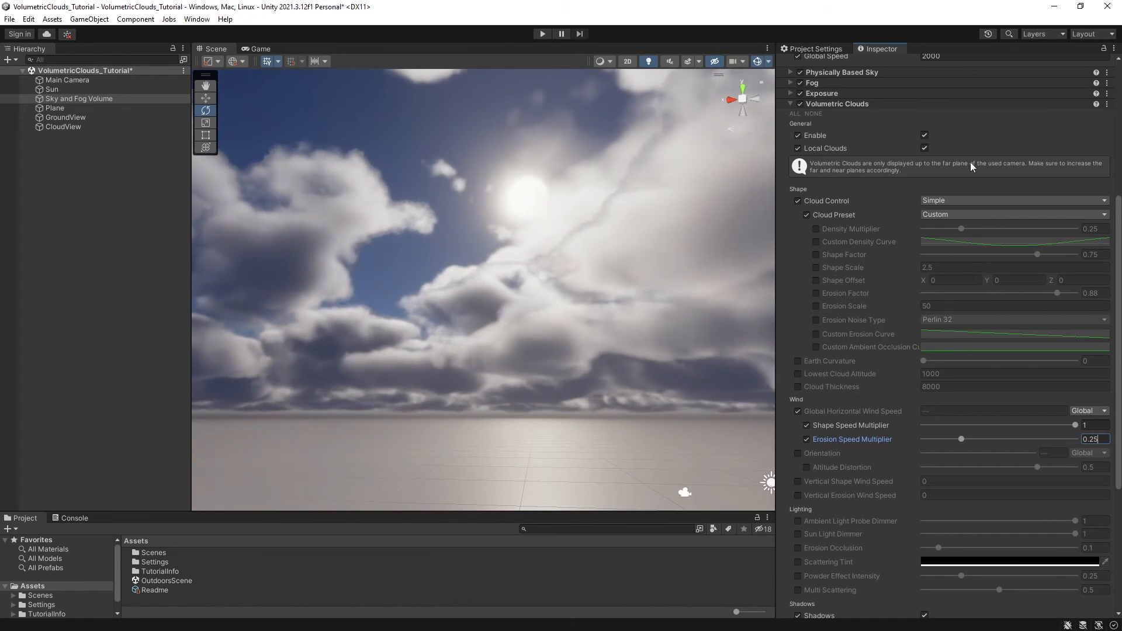
click(807, 425)
click(807, 439)
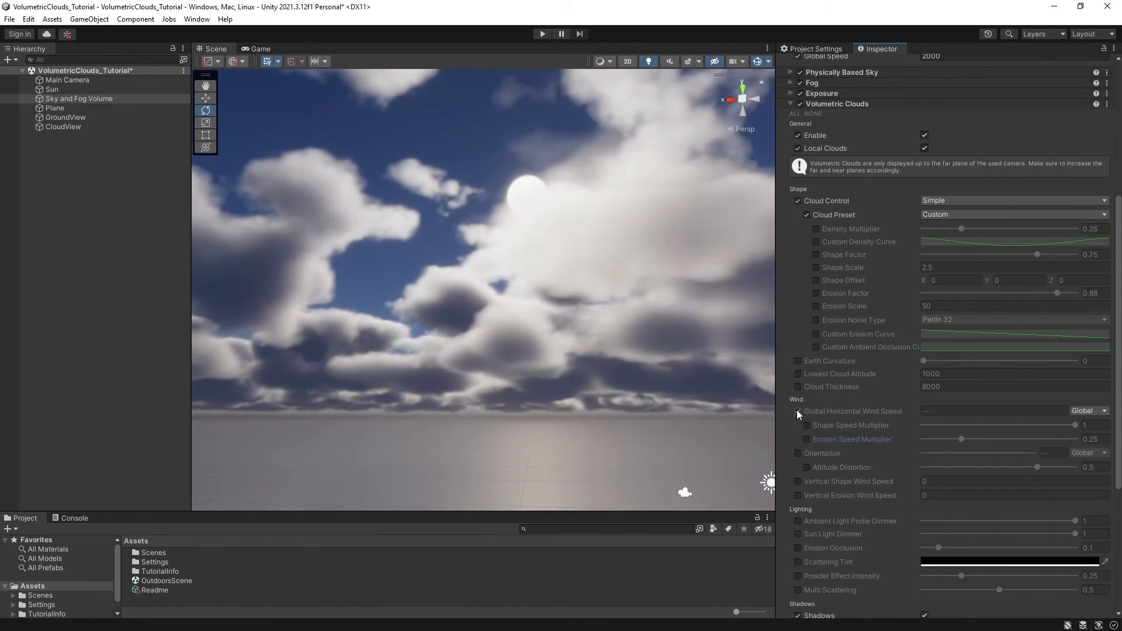
click(798, 411)
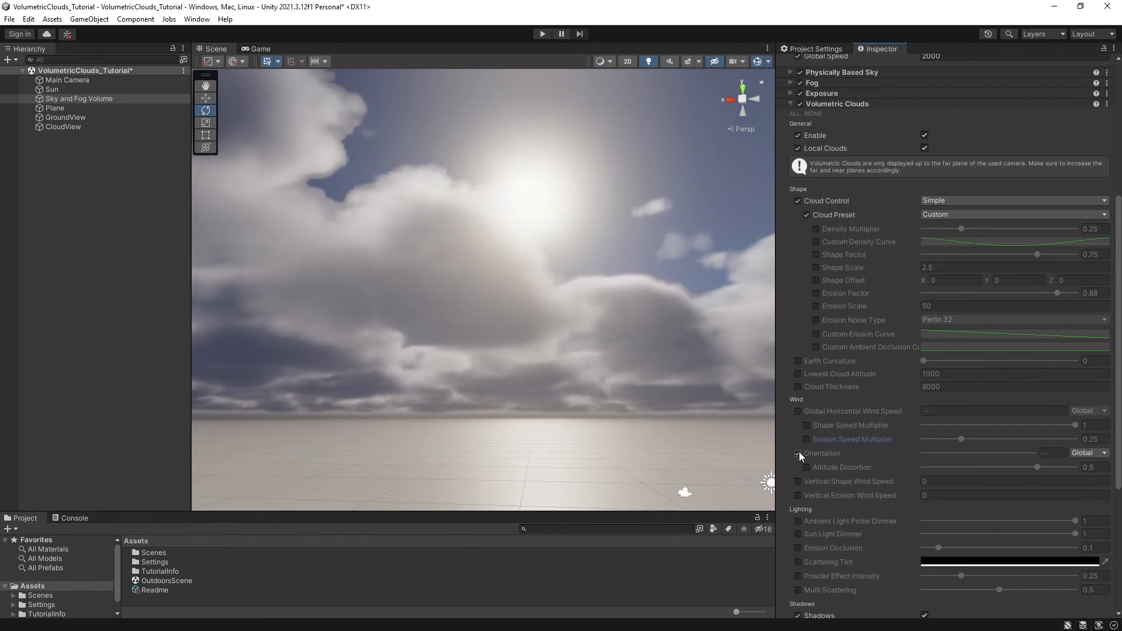
Enable the cloud wind Orientation override, review its modes, and disable the override again.
click(797, 453)
click(1103, 453)
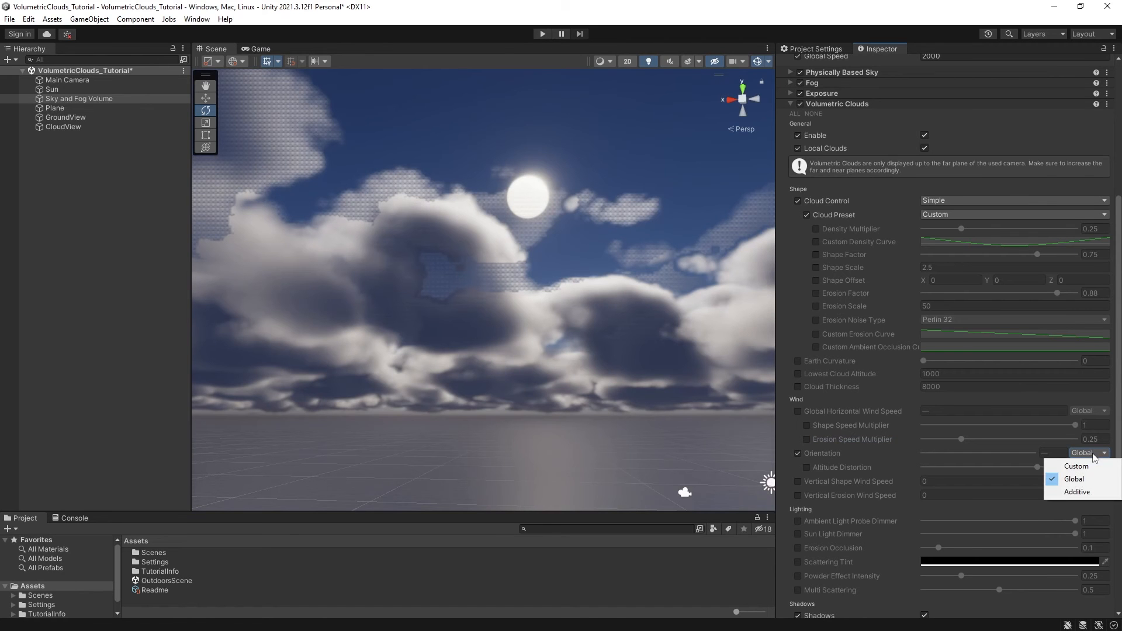
click(798, 456)
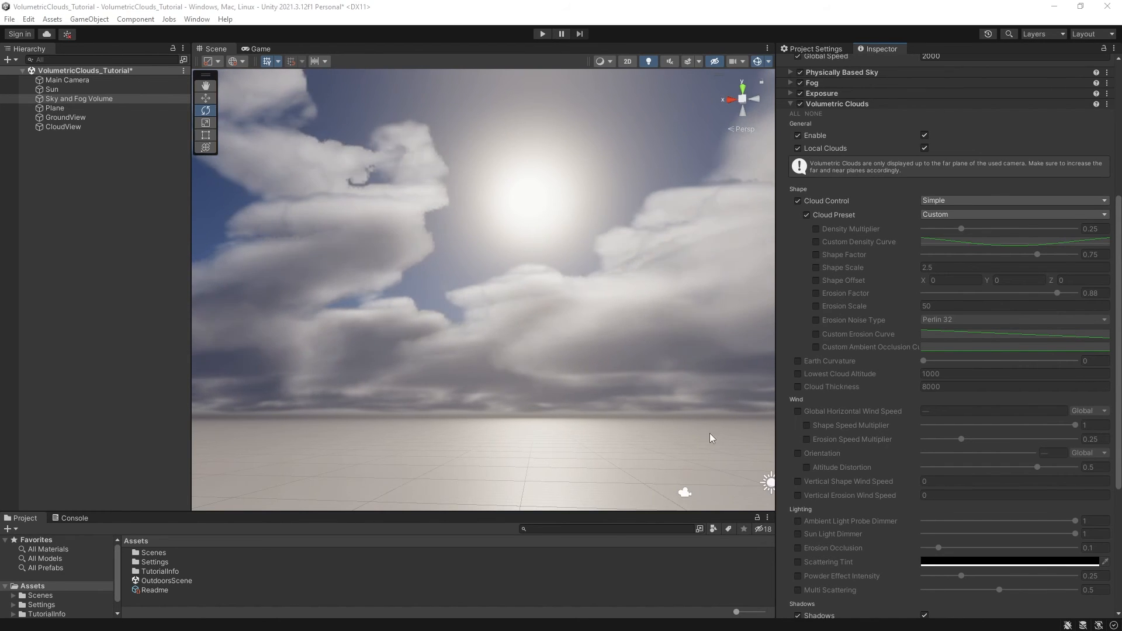
Enable the Vertical Shape and Vertical Erosion Wind Speed overrides, and set the Vertical Shape Wind Speed to 2000.
click(798, 481)
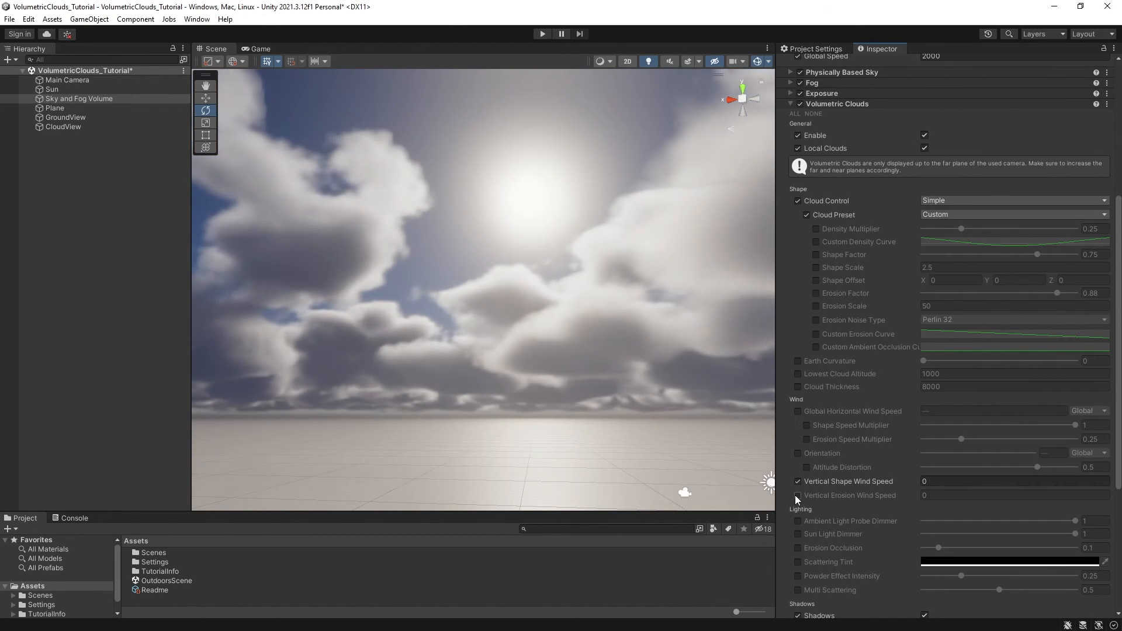
click(797, 495)
right_drag(625, 431, 552, 429)
click(937, 482)
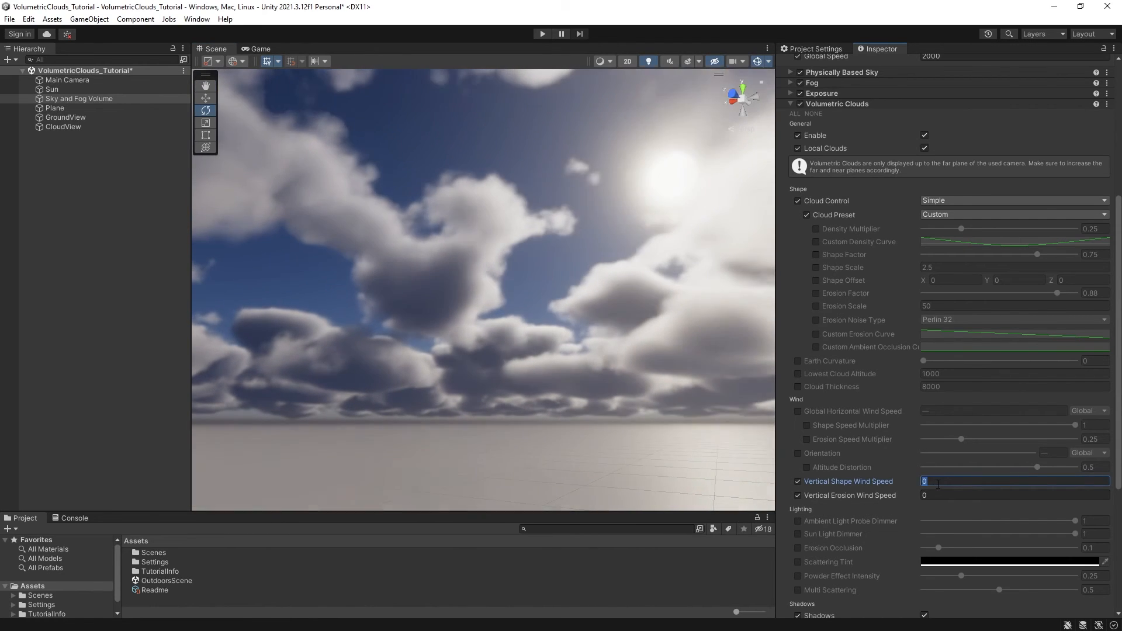
text(2000)
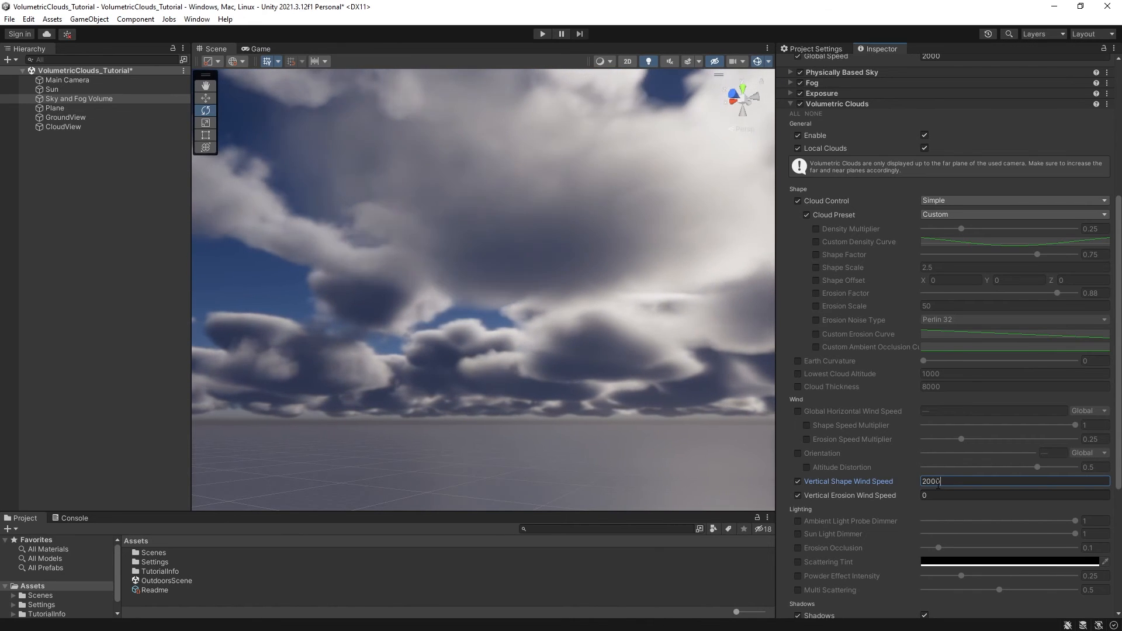
Set the Vertical Shape Wind Speed to 0 and the Vertical Erosion Wind Speed to 2000, and watch the clouds.
key(BackSpace)
key(BackSpace)
key(BackSpace)
key(BackSpace)
text(0)
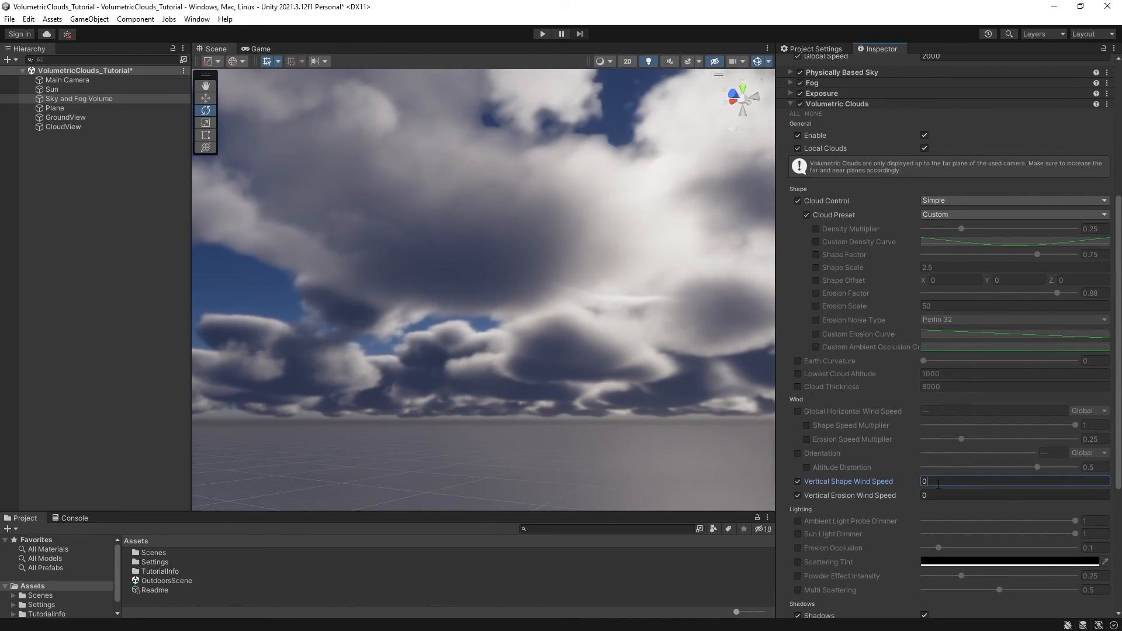
key(Tab)
text(200)
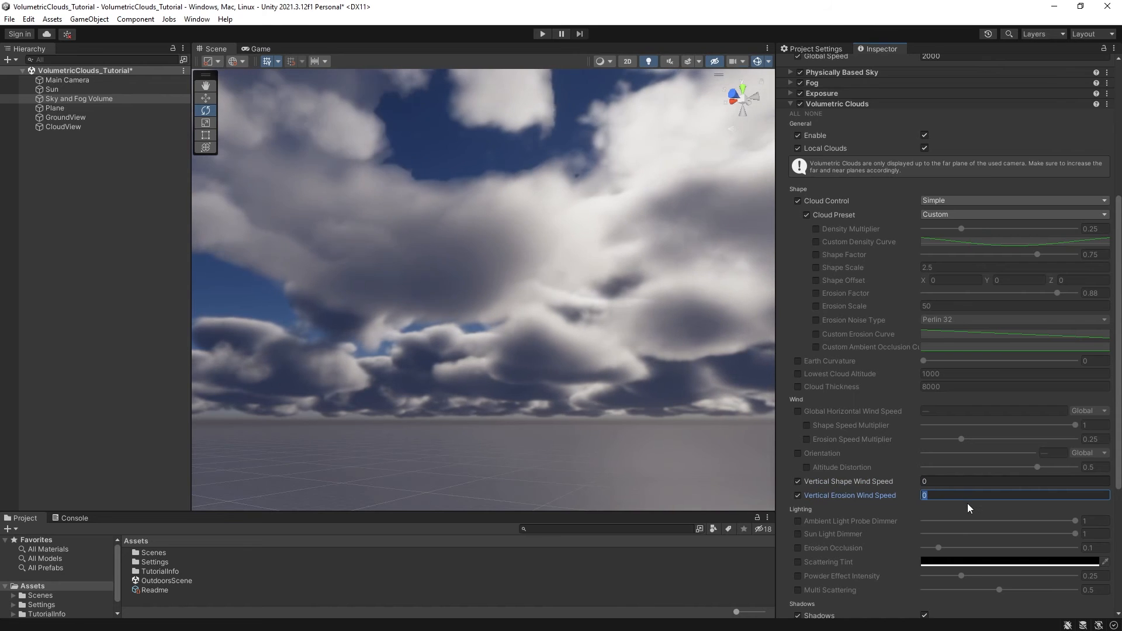
text(0)
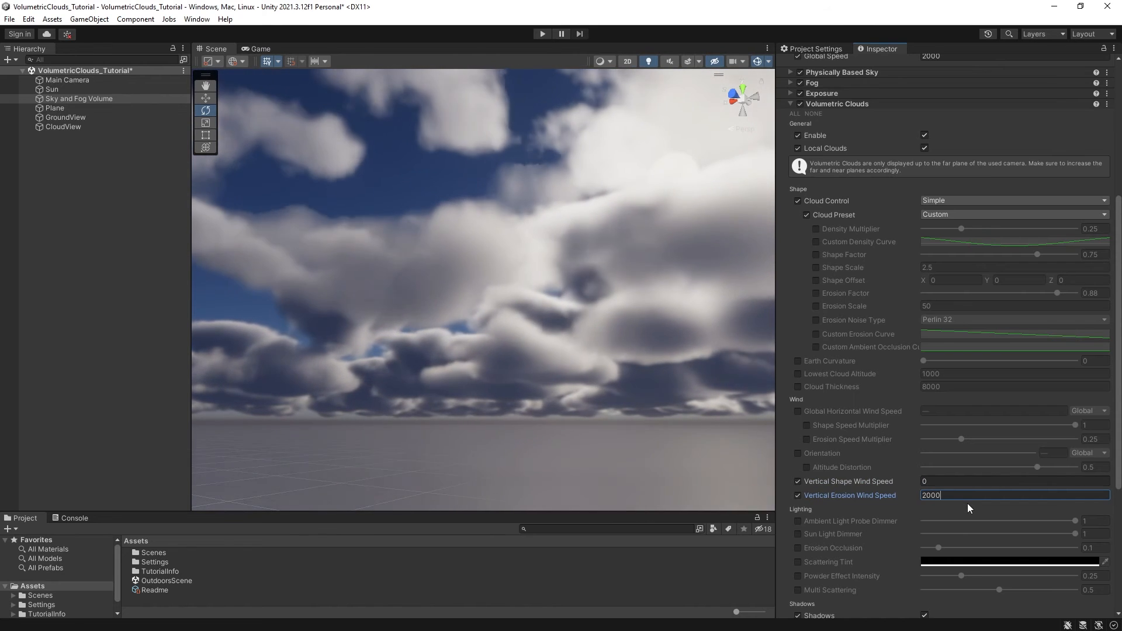
mouse_move(572, 381)
right_down()
mouse_move(532, 380)
mouse_move(583, 384)
mouse_move(558, 392)
right_up()
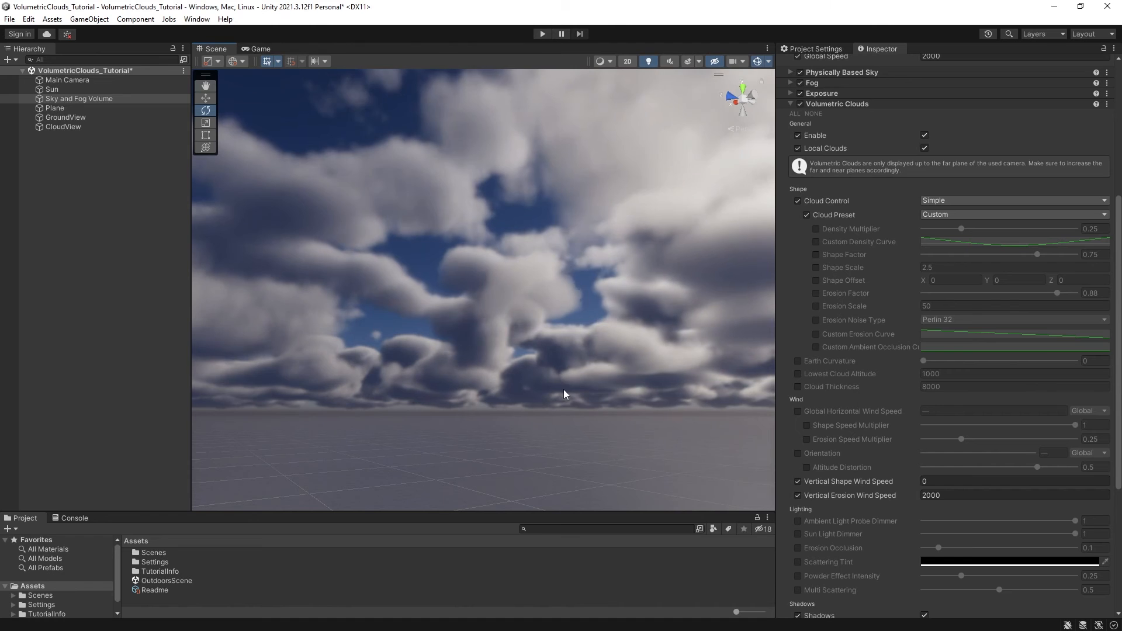
Set the Vertical Erosion Wind Speed to 0 and disable both vertical wind speed overrides.
click(943, 496)
text(0)
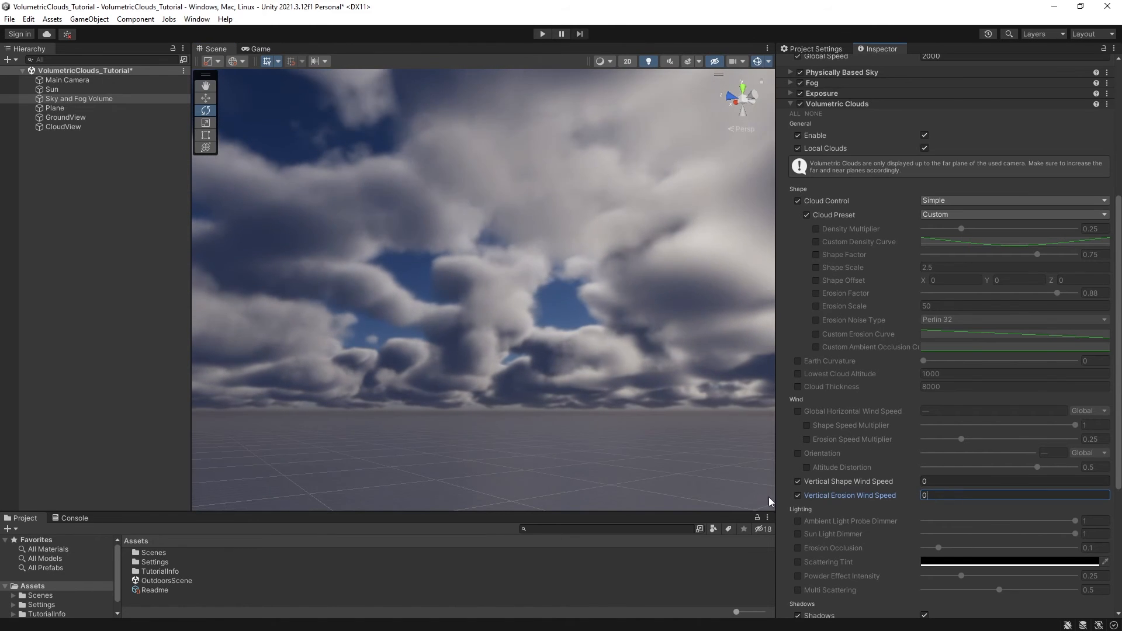
click(797, 482)
click(797, 495)
right_drag(636, 453, 666, 429)
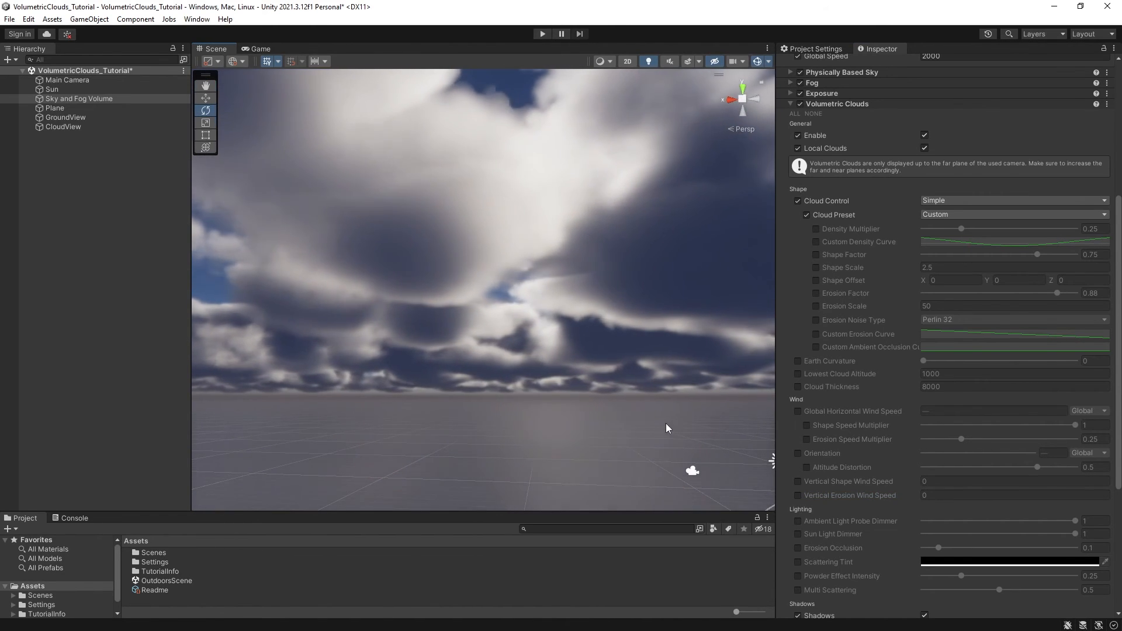
right_drag(665, 423, 628, 371)
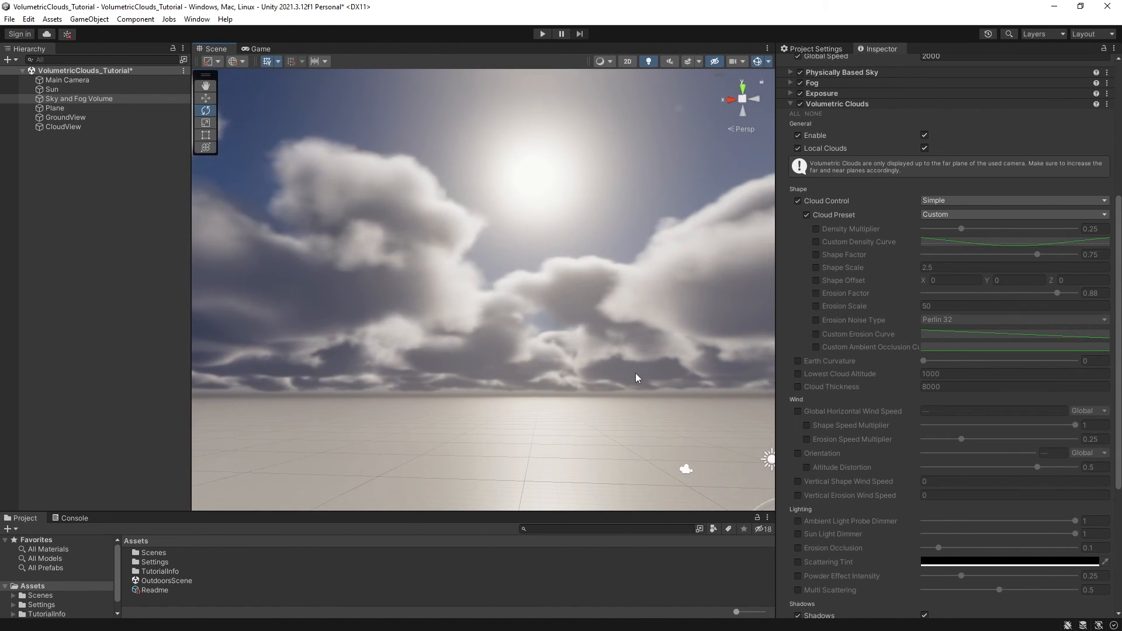
Enable the clouds' Ambient Light Probe Dimmer override, inspect the clouds with it at 0, and return it to 1.
scroll(920, 418, down, 3)
scroll(919, 421, down, 3)
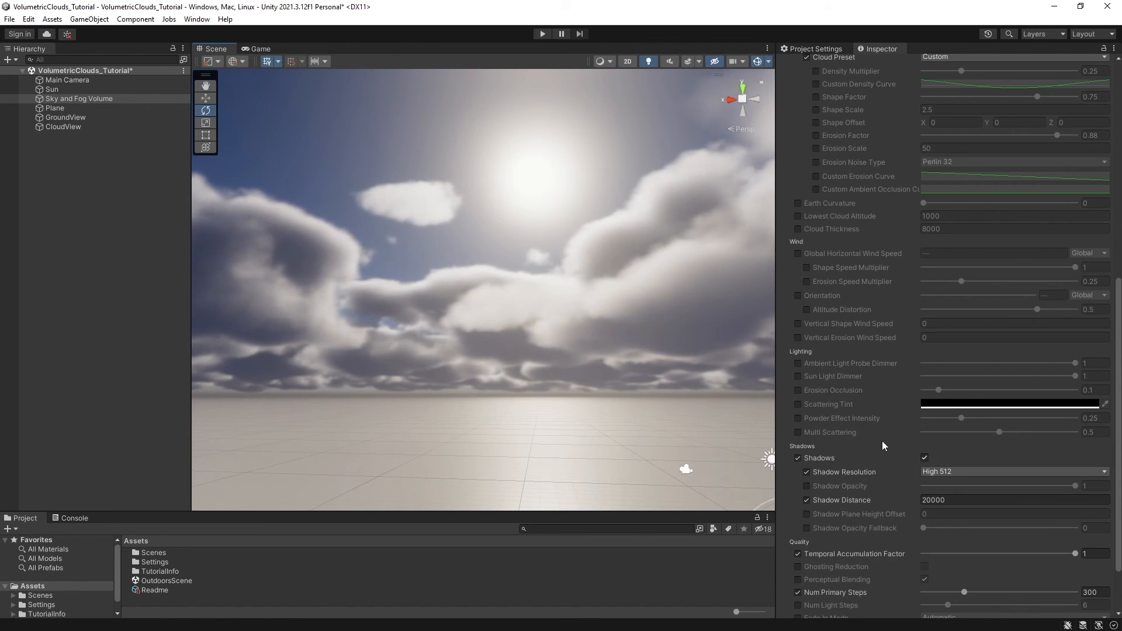
click(798, 363)
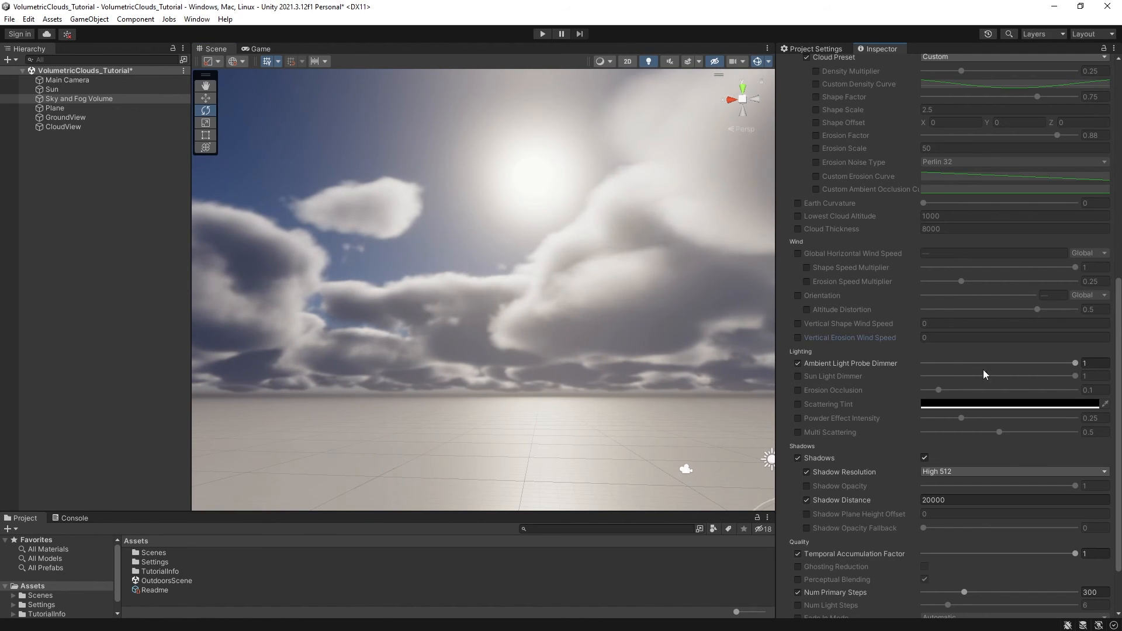
drag(1065, 363, 920, 363)
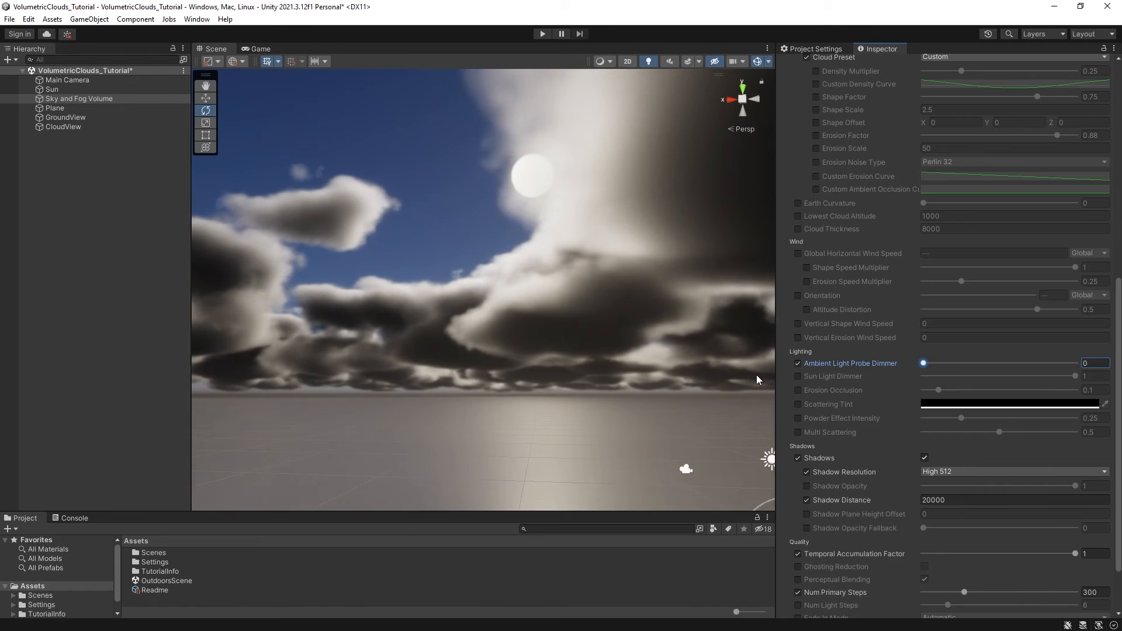
mouse_move(503, 374)
right_down()
mouse_move(635, 372)
mouse_move(509, 377)
right_up()
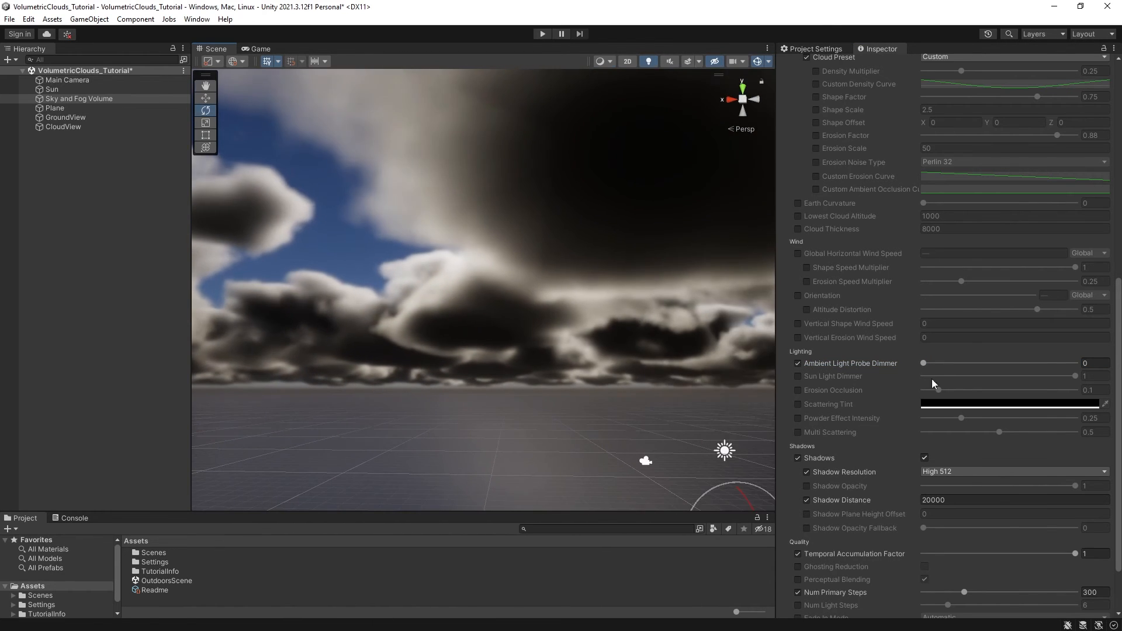
drag(958, 363, 1075, 363)
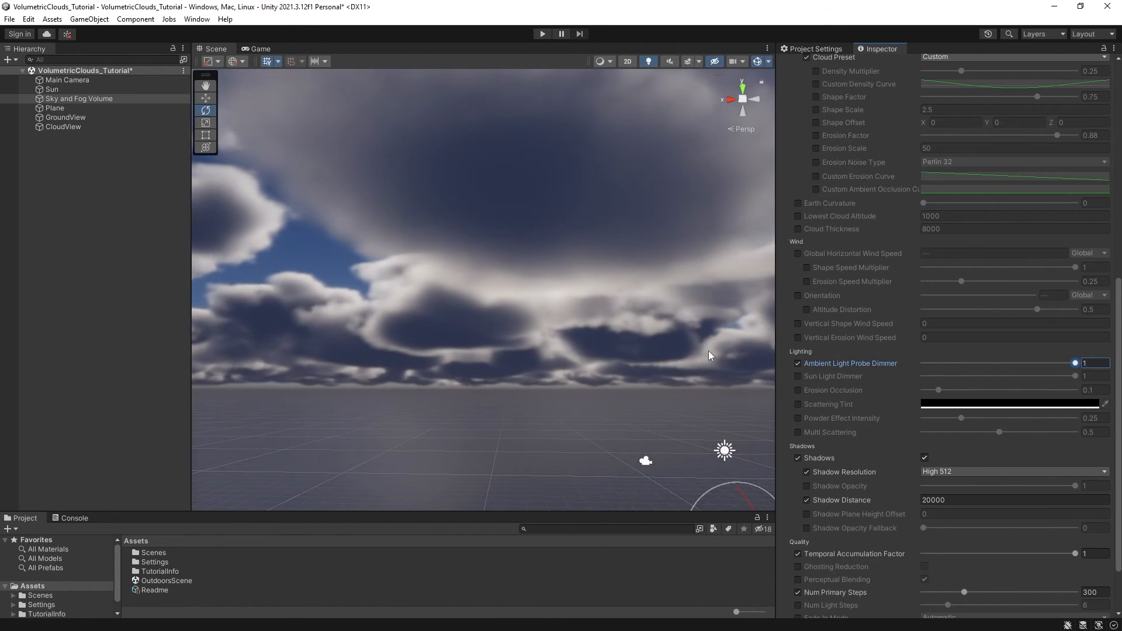
right_drag(708, 350, 651, 399)
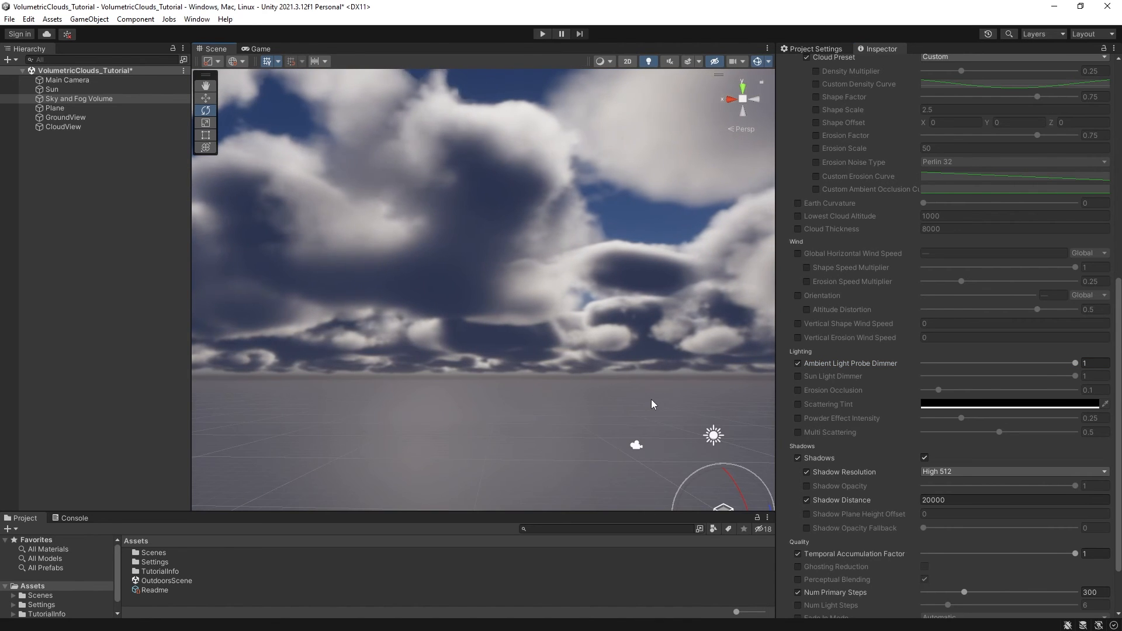
Enable the Sun Light Dimmer override, try it at 0, and return it to 1.
click(797, 376)
drag(1075, 376, 895, 373)
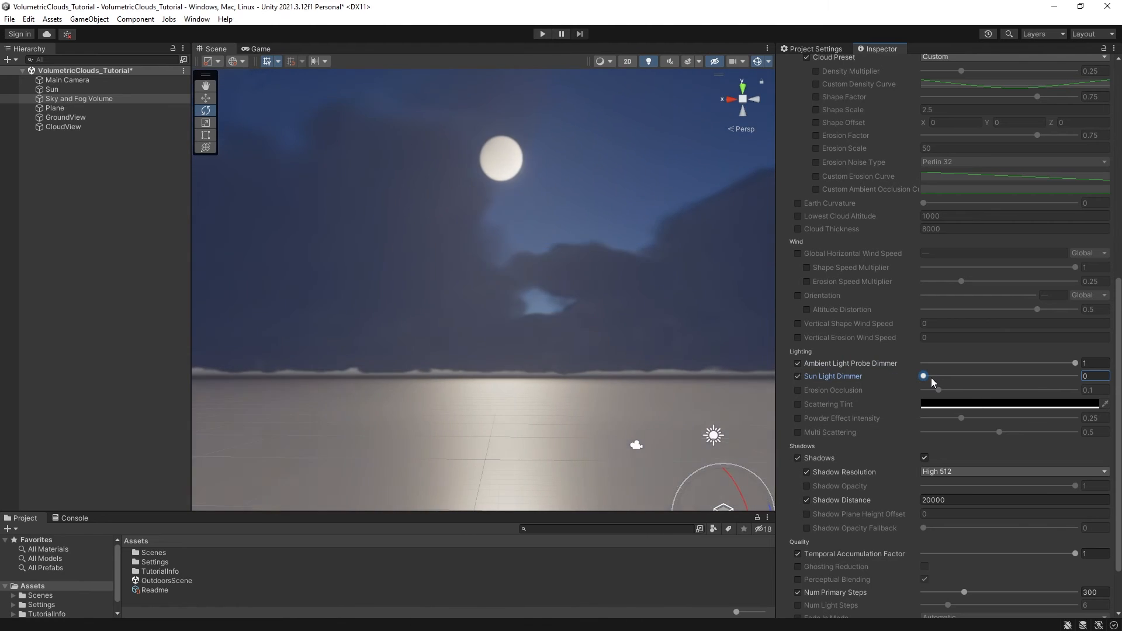
drag(930, 377, 1013, 376)
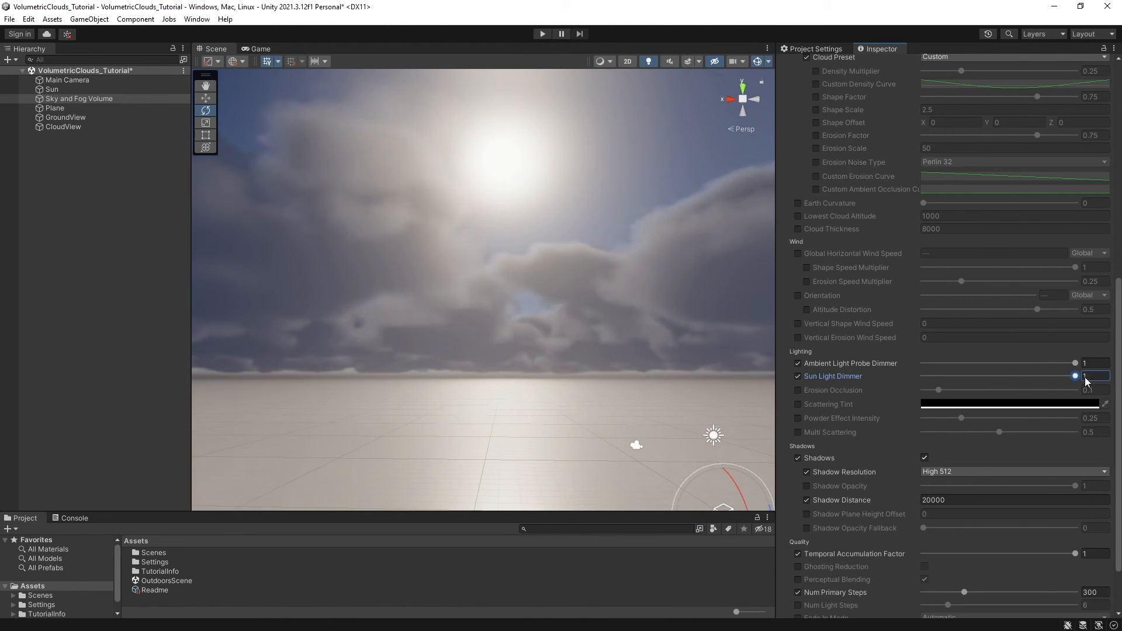
Enable the Erosion Occlusion and Erosion Factor overrides and set both to 1.
click(797, 390)
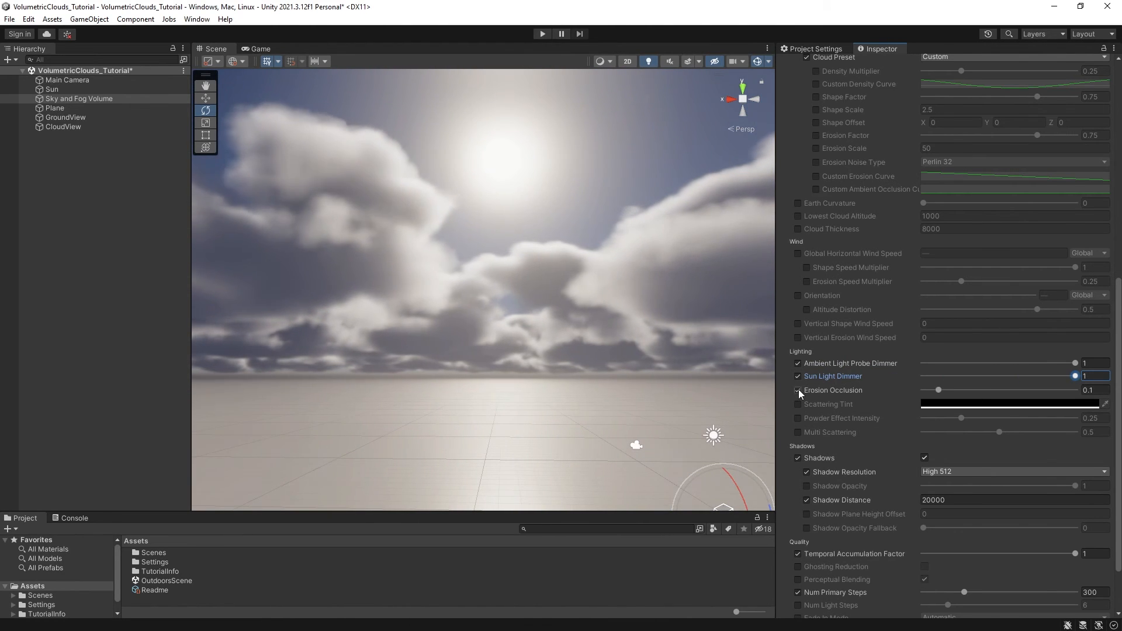
drag(948, 390, 1078, 392)
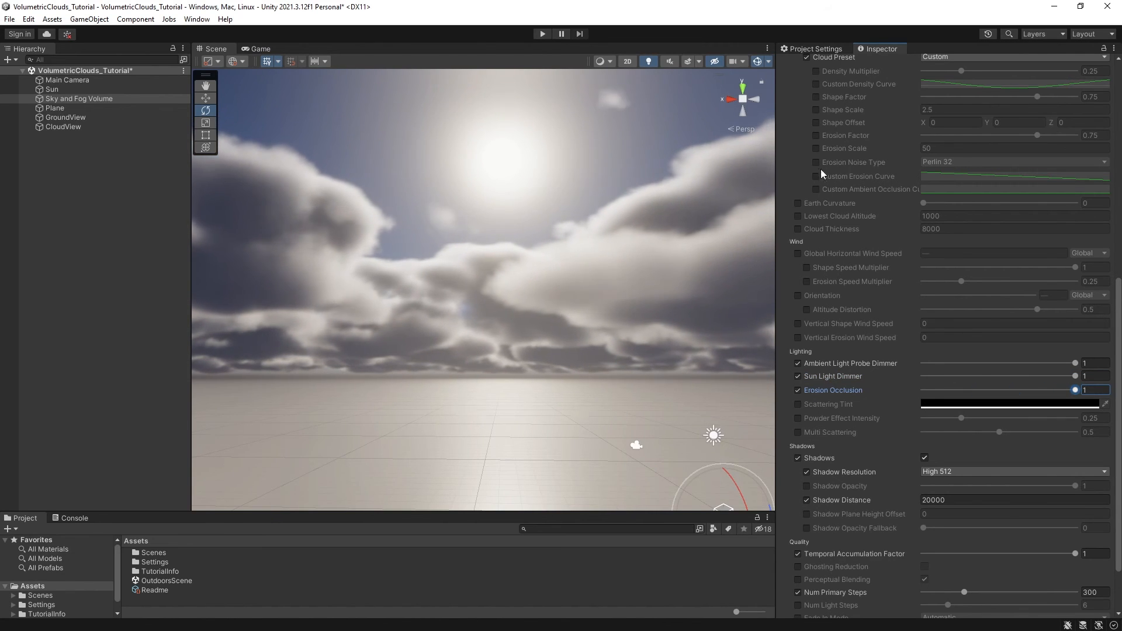
click(816, 136)
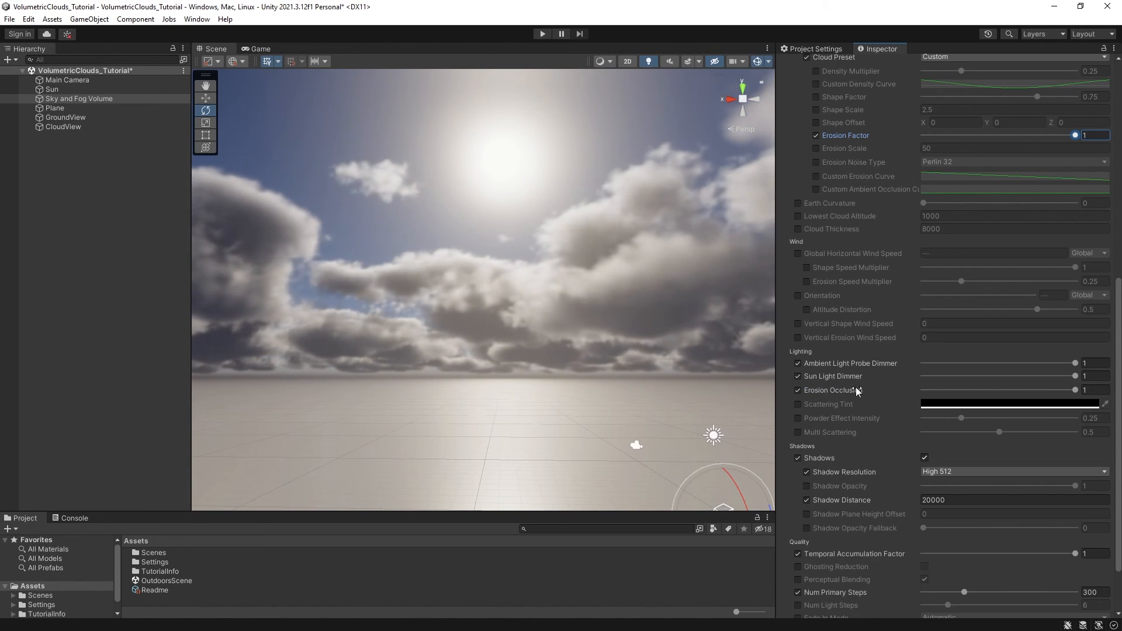
Enable the Scattering Tint override and set its colour to bright pink FF00C1.
click(797, 405)
click(962, 406)
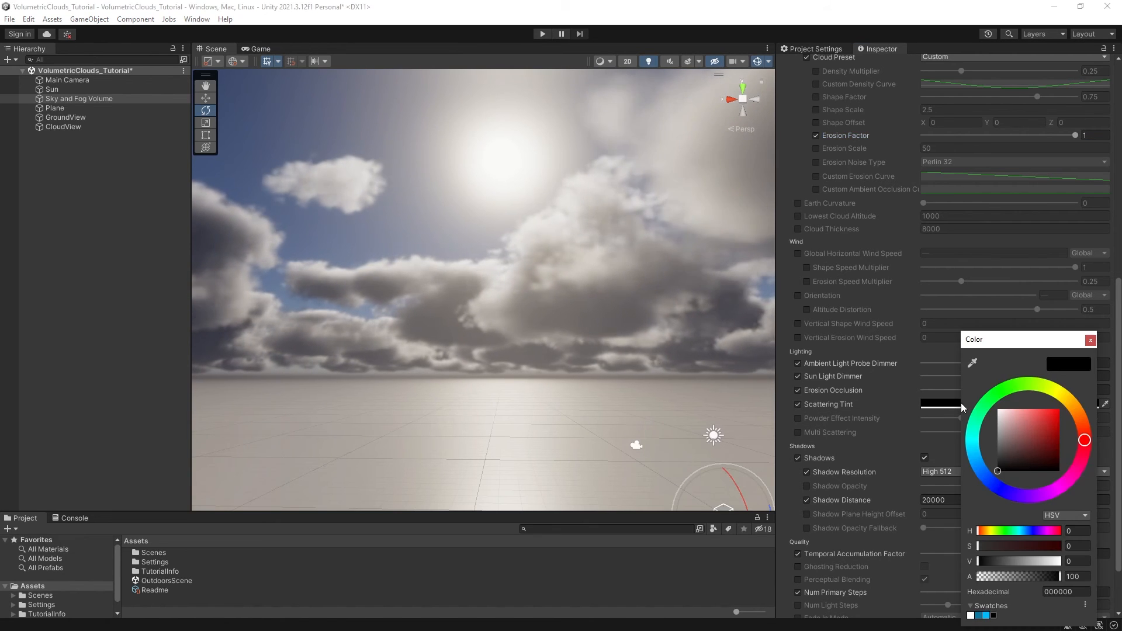
drag(1044, 435, 1067, 402)
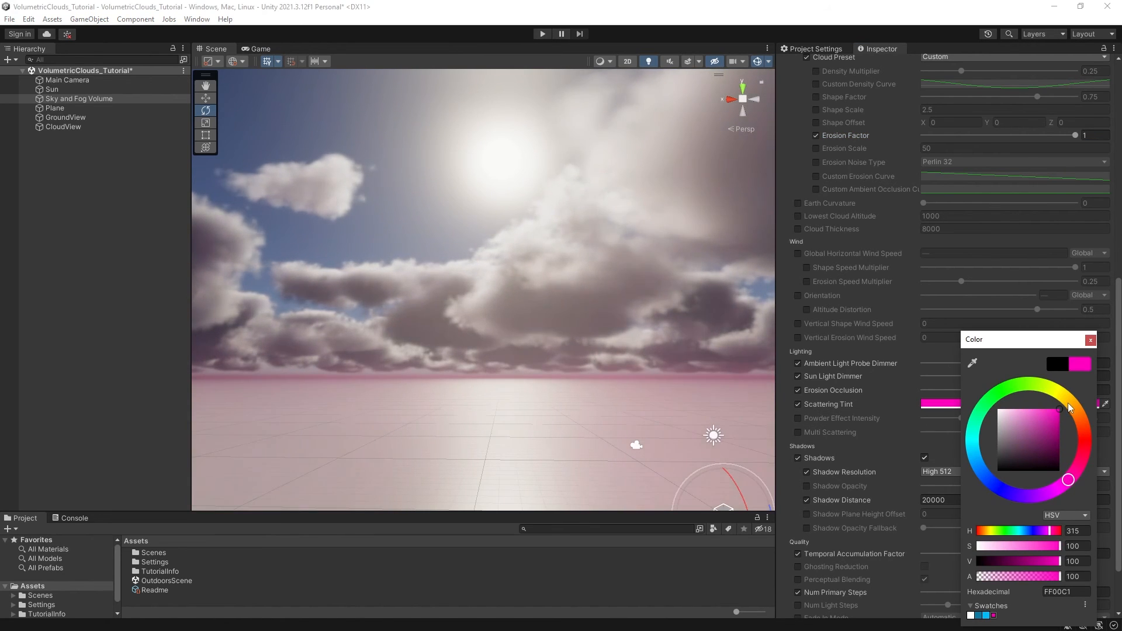
click(1091, 340)
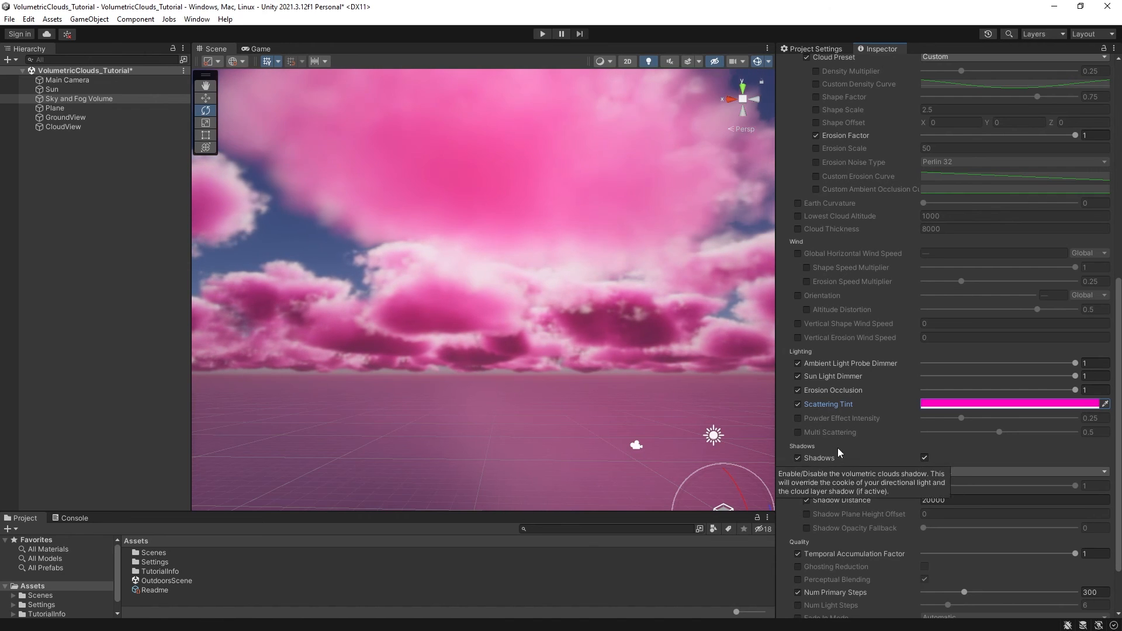
Enable the clouds' Powder Effect Intensity override, inspect the clouds with it at 1, and disable the override again.
click(797, 418)
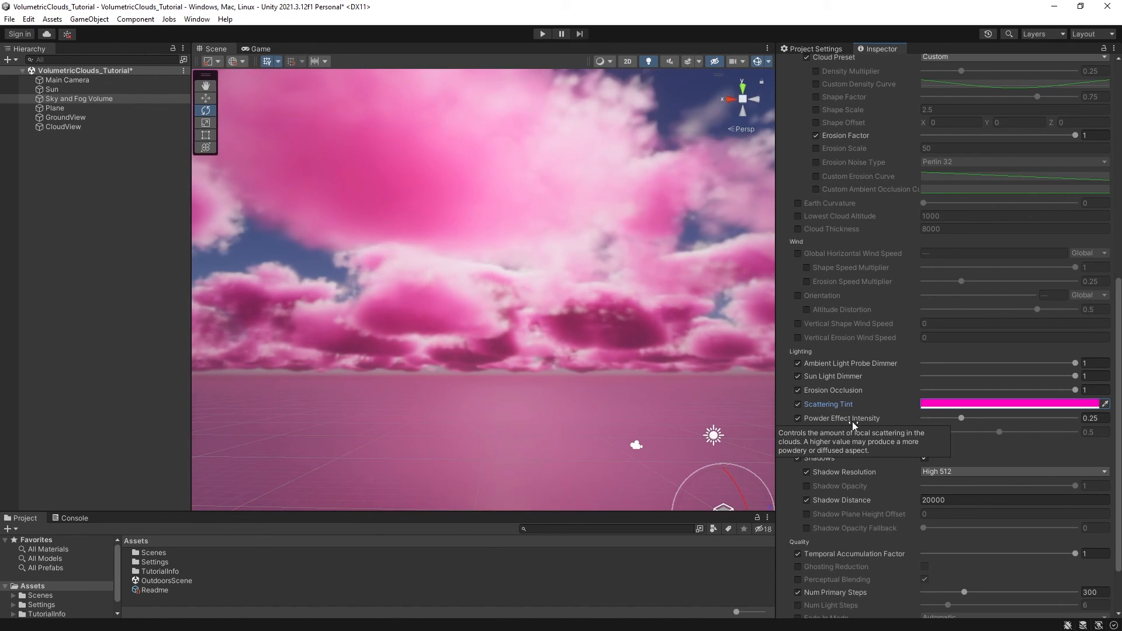
drag(961, 418, 1088, 419)
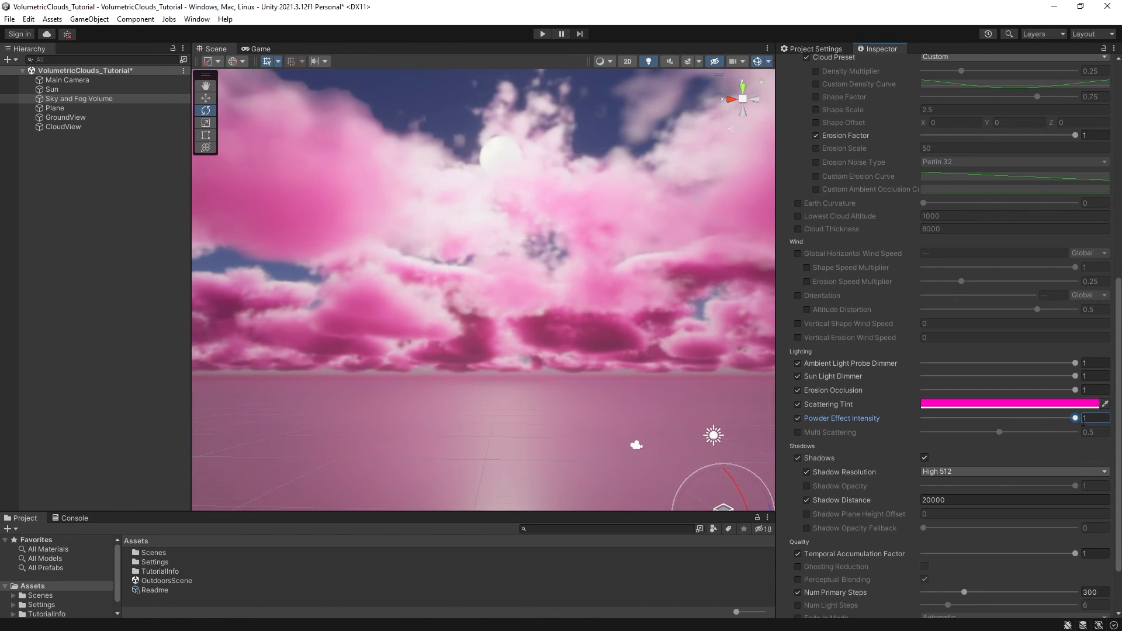
right_drag(713, 433, 578, 383)
click(1047, 418)
drag(1040, 416, 1107, 425)
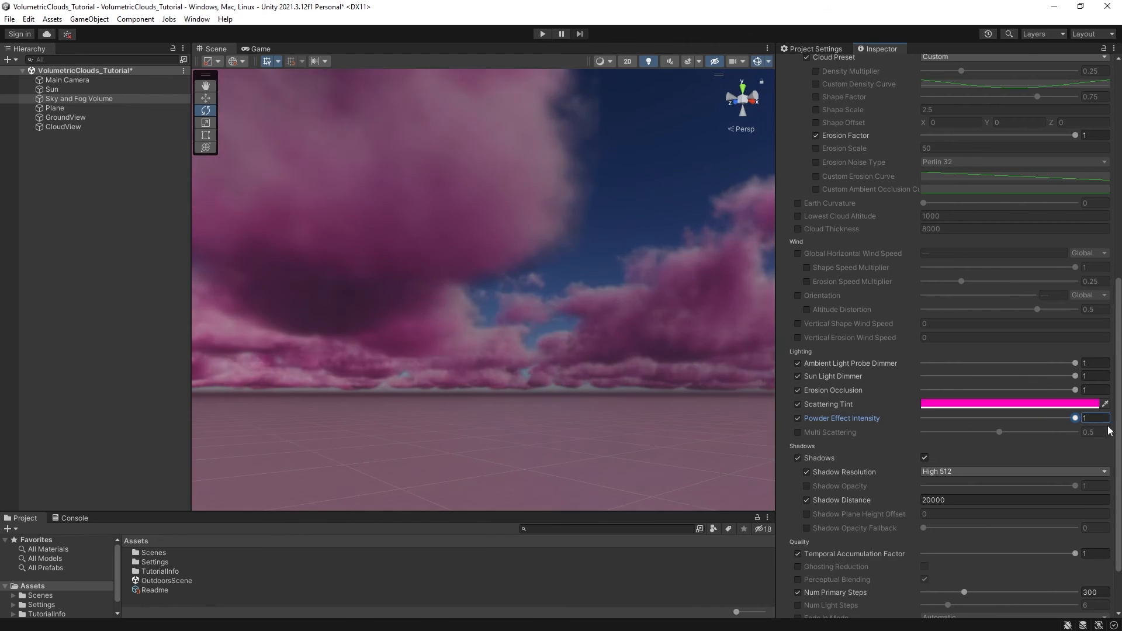
click(797, 418)
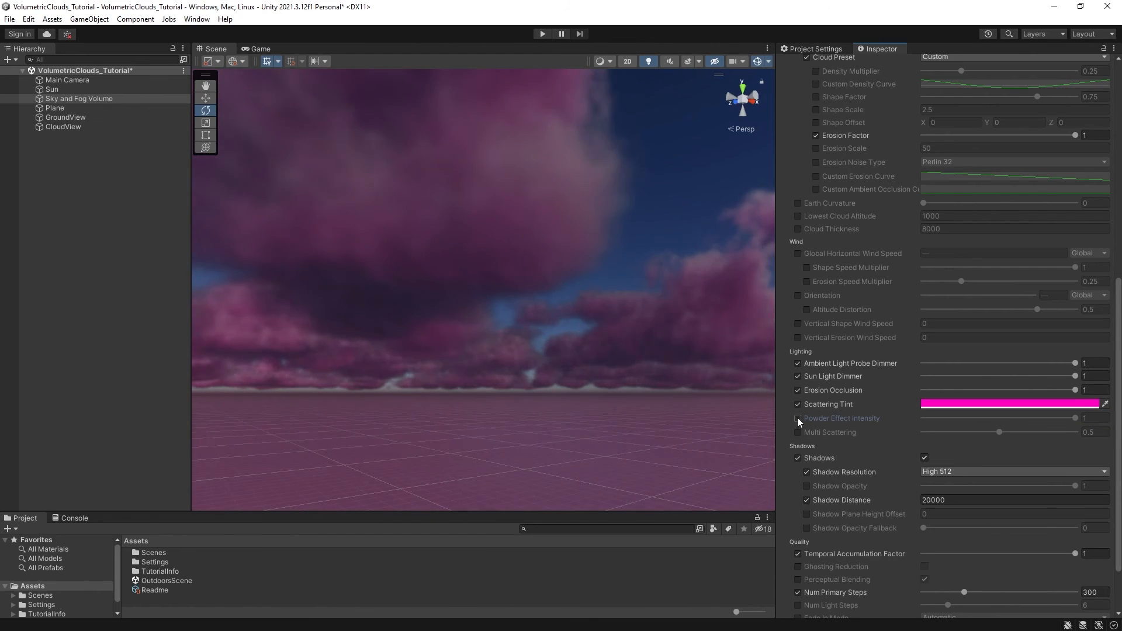
Enable the Multi Scattering override and compare the clouds with it near 0 and at 1.
click(798, 431)
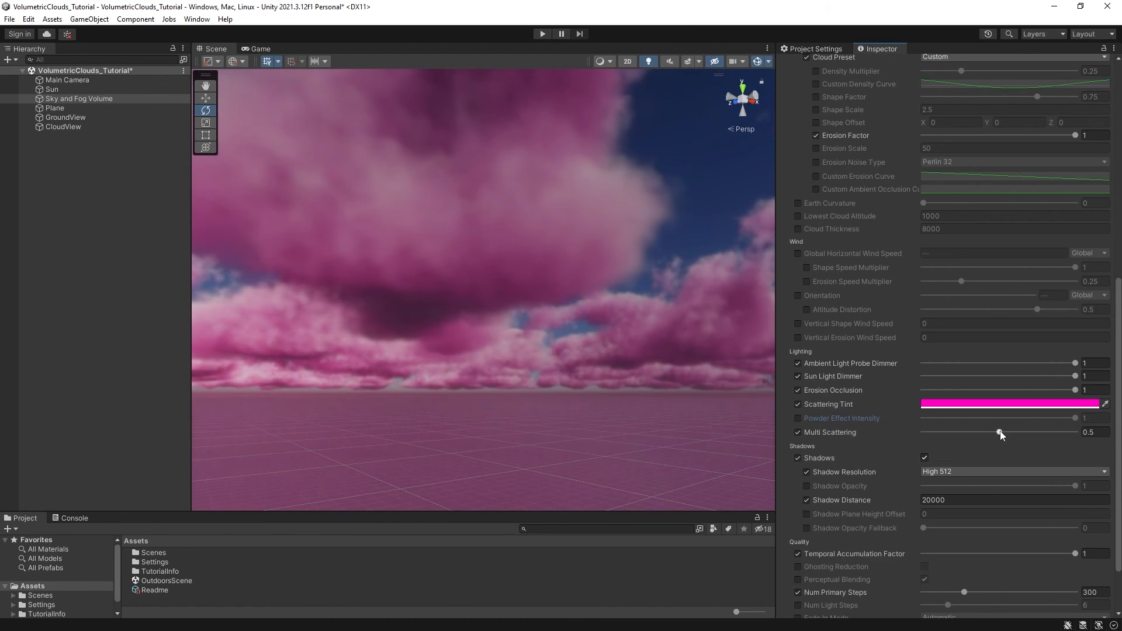
click(999, 433)
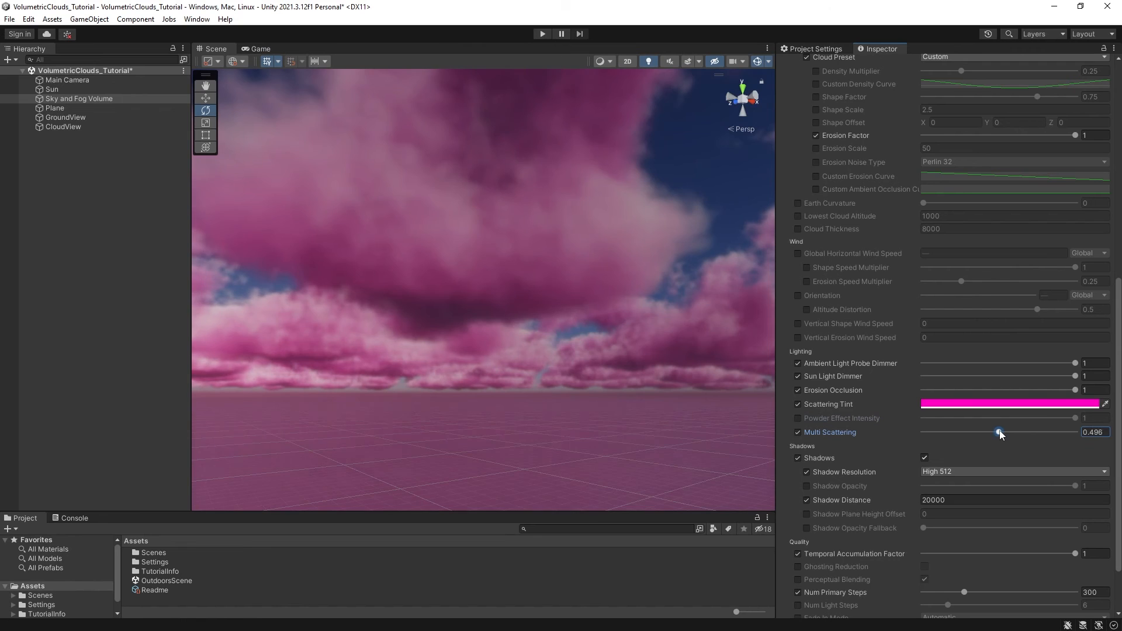
mouse_move(941, 428)
mouse_down()
mouse_move(911, 429)
mouse_move(924, 429)
mouse_up()
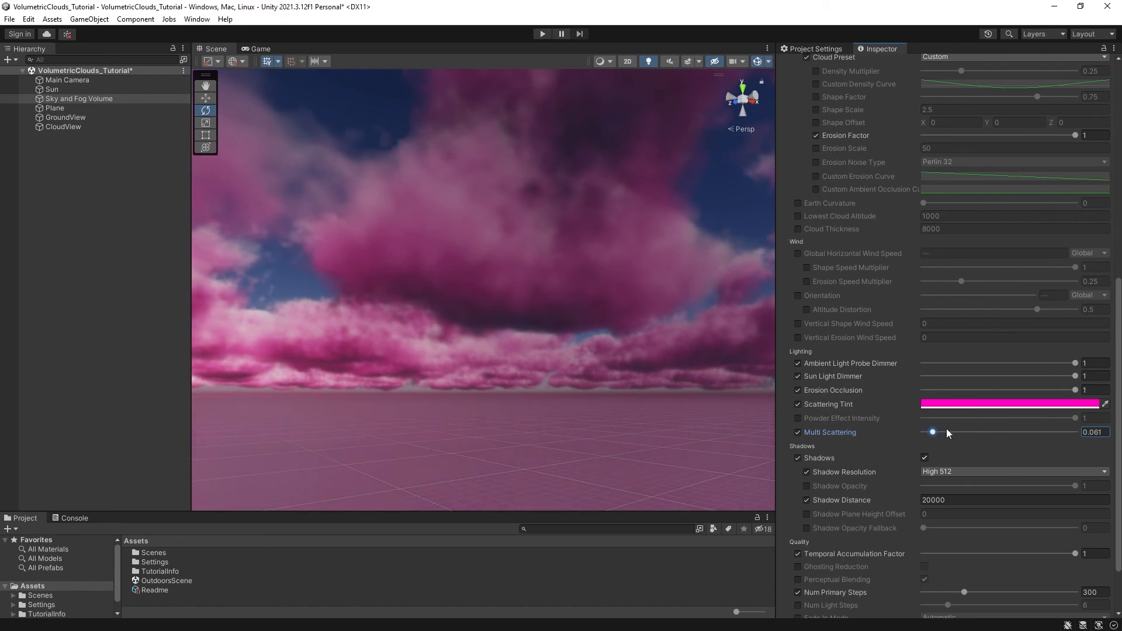
drag(1050, 433, 1113, 441)
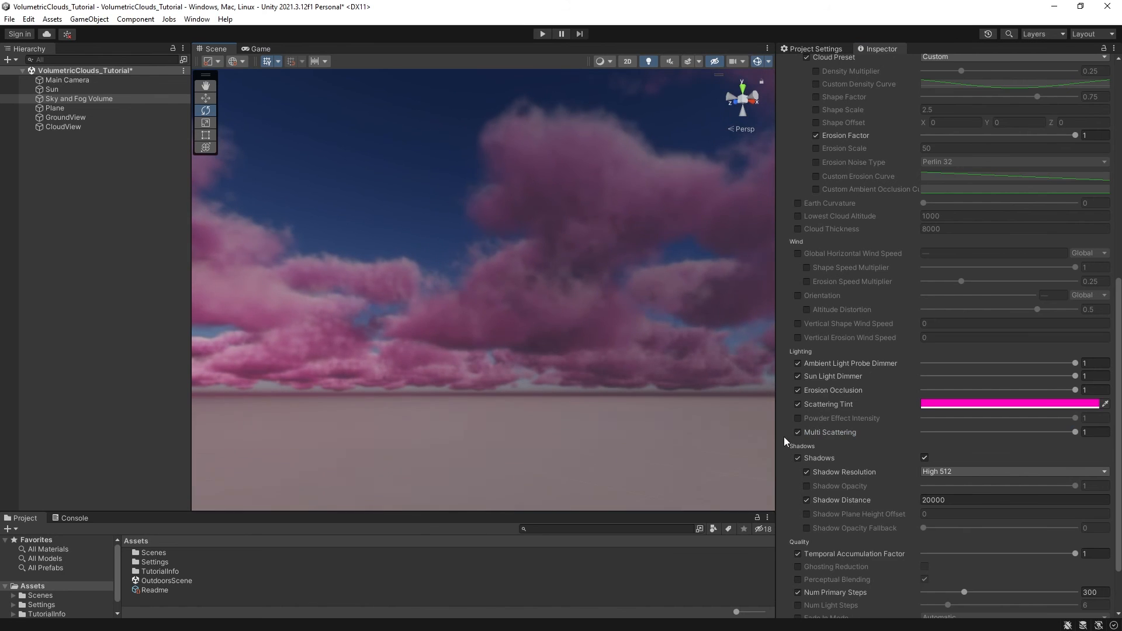
Disable the Multi Scattering, Scattering Tint, Erosion Occlusion, Sun Light Dimmer, Ambient Light Probe Dimmer and Erosion Factor overrides.
click(798, 432)
click(798, 404)
click(798, 389)
click(798, 375)
click(797, 363)
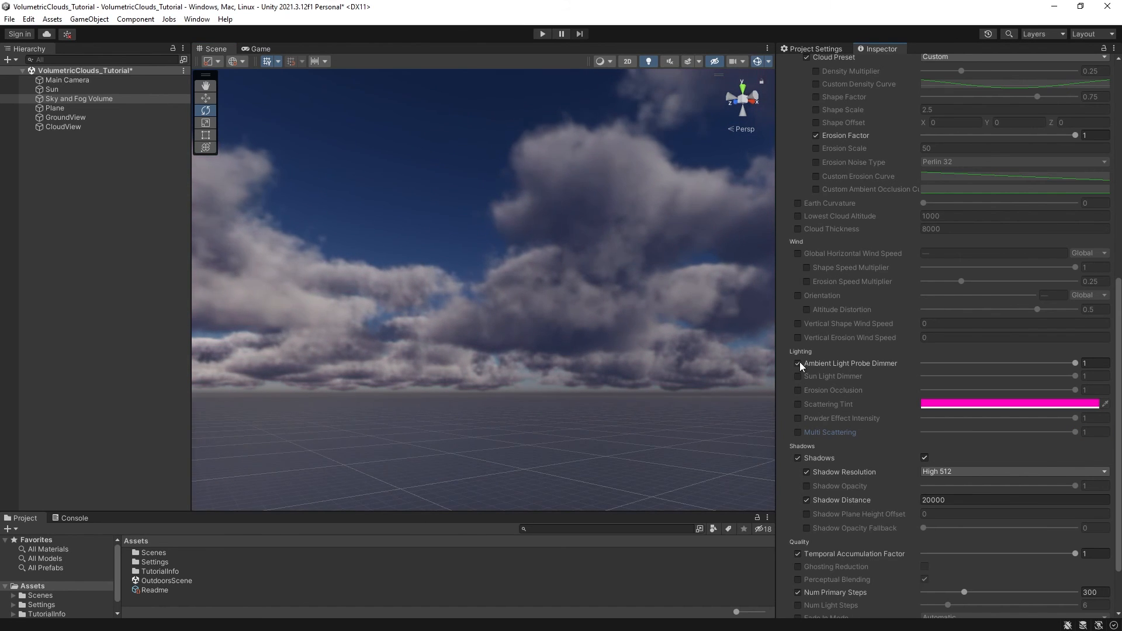
click(816, 136)
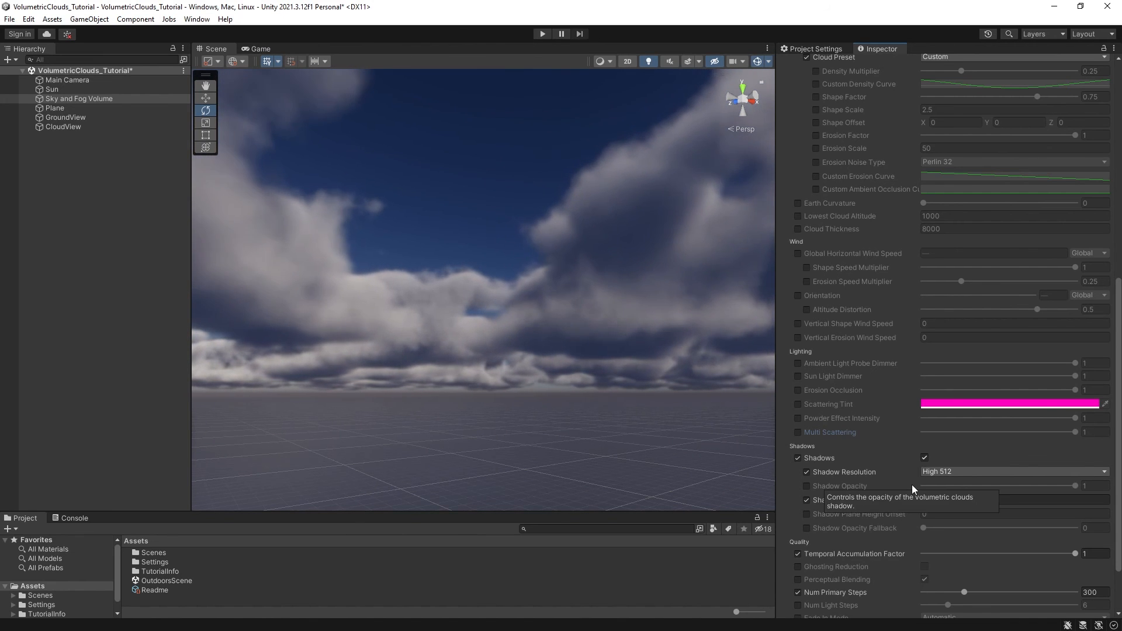
Set the Plane's Y position to 9000 and look around at the cloud shadows on it.
right_drag(661, 387, 618, 456)
click(55, 107)
click(1022, 109)
text(9000)
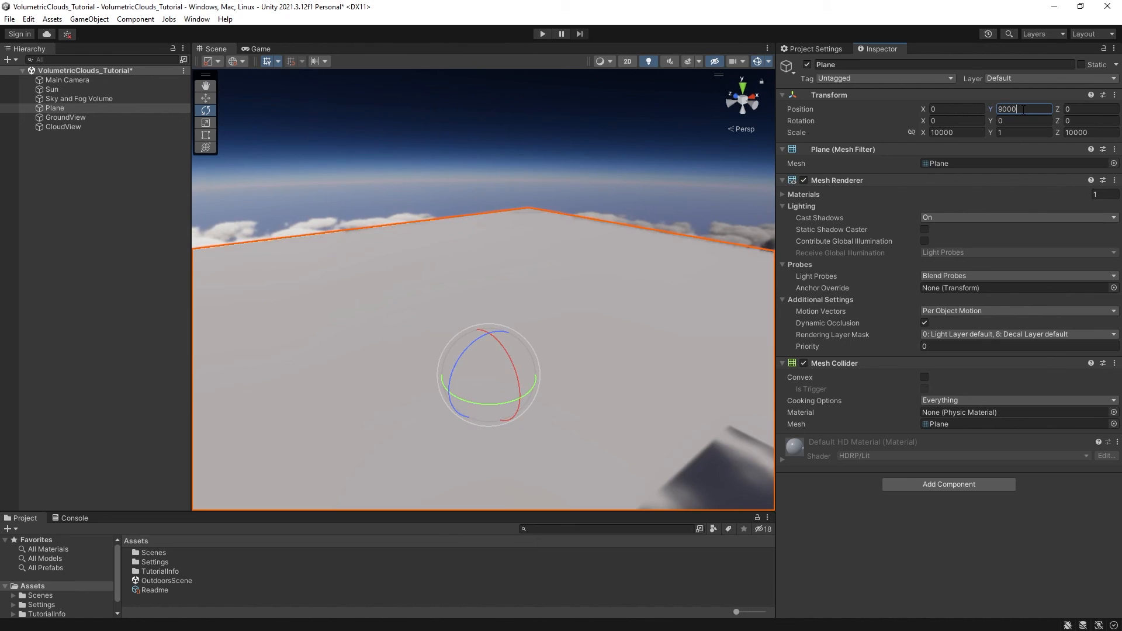
right_drag(524, 292, 590, 314)
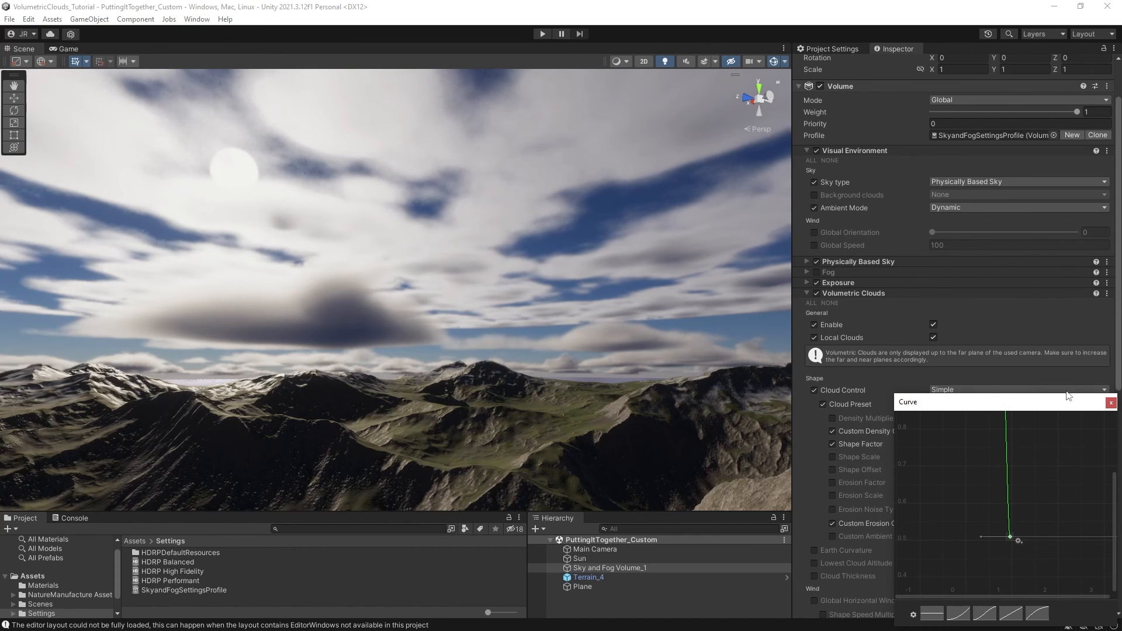
Close the erosion curve and slightly raise the low key near the end of the Custom Density Curve.
click(1107, 402)
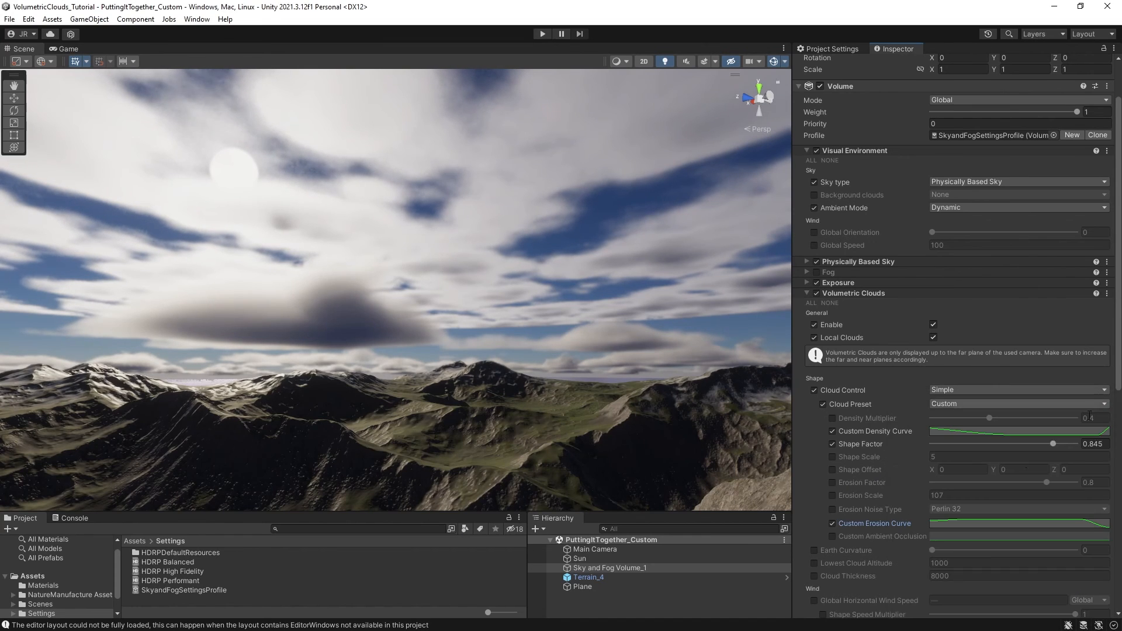
click(1055, 433)
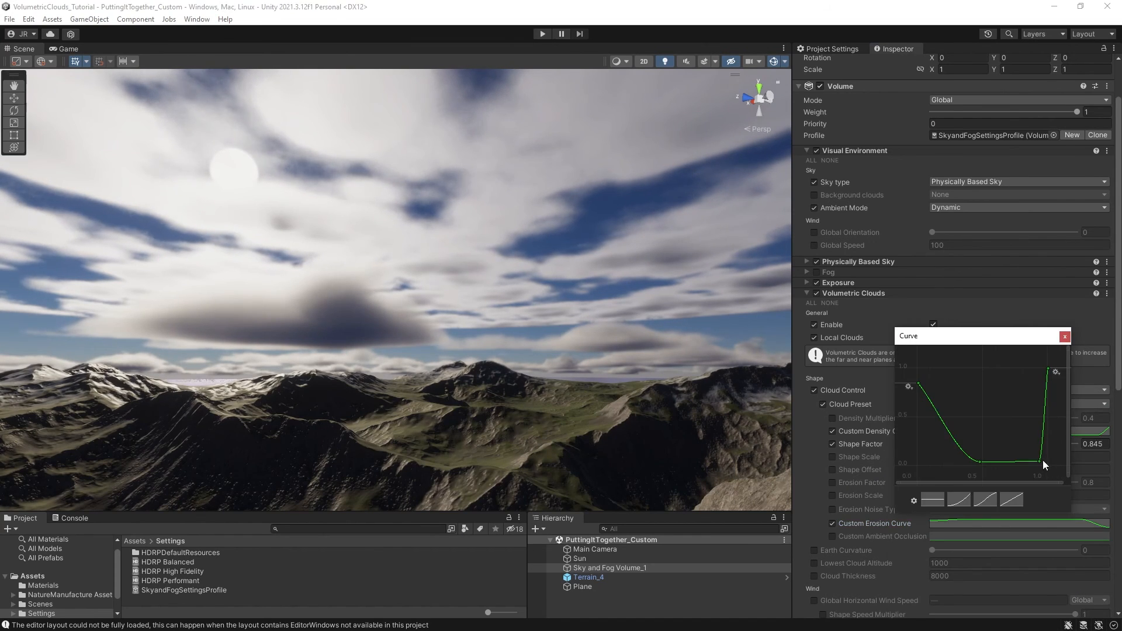
mouse_move(1040, 466)
mouse_down()
mouse_move(1047, 453)
mouse_move(1041, 463)
mouse_up()
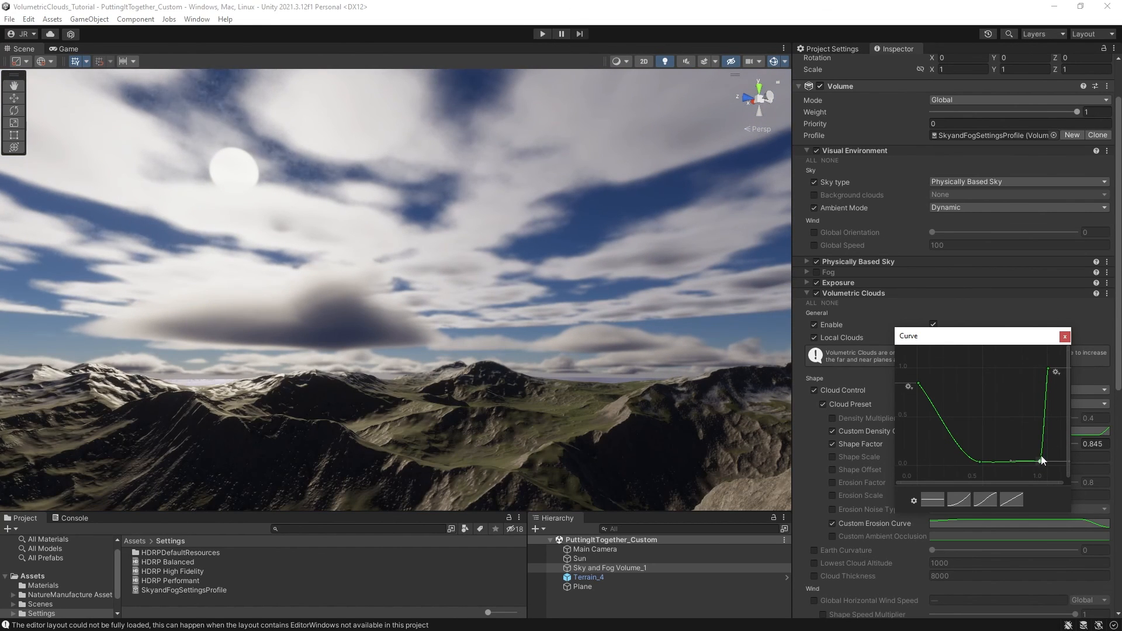
click(1064, 338)
Override Temporal Accumulation Factor with 1 and Num Primary Steps with 120, and check the scene camera's clipping planes.
scroll(1046, 484, down, 12)
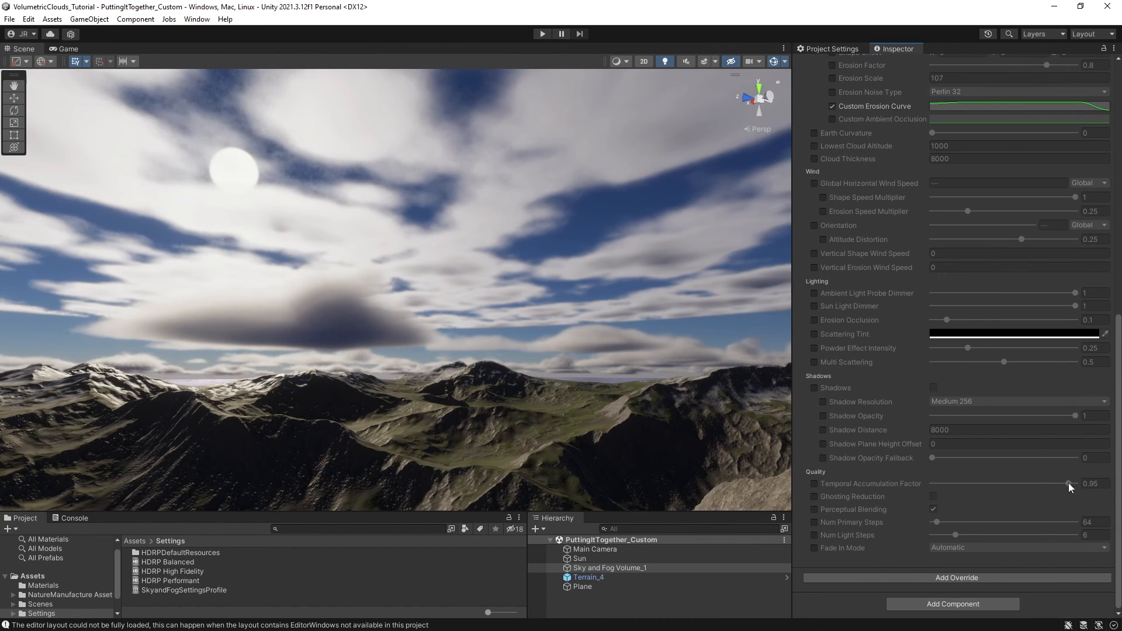
click(815, 485)
drag(1069, 485, 1077, 483)
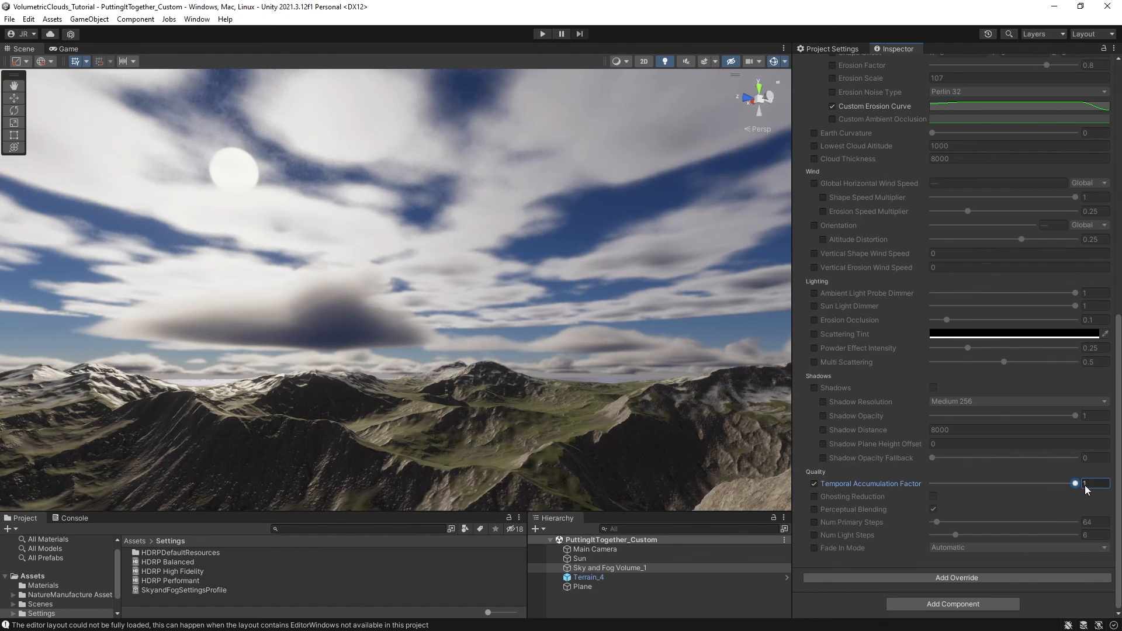
click(814, 523)
drag(937, 522, 945, 523)
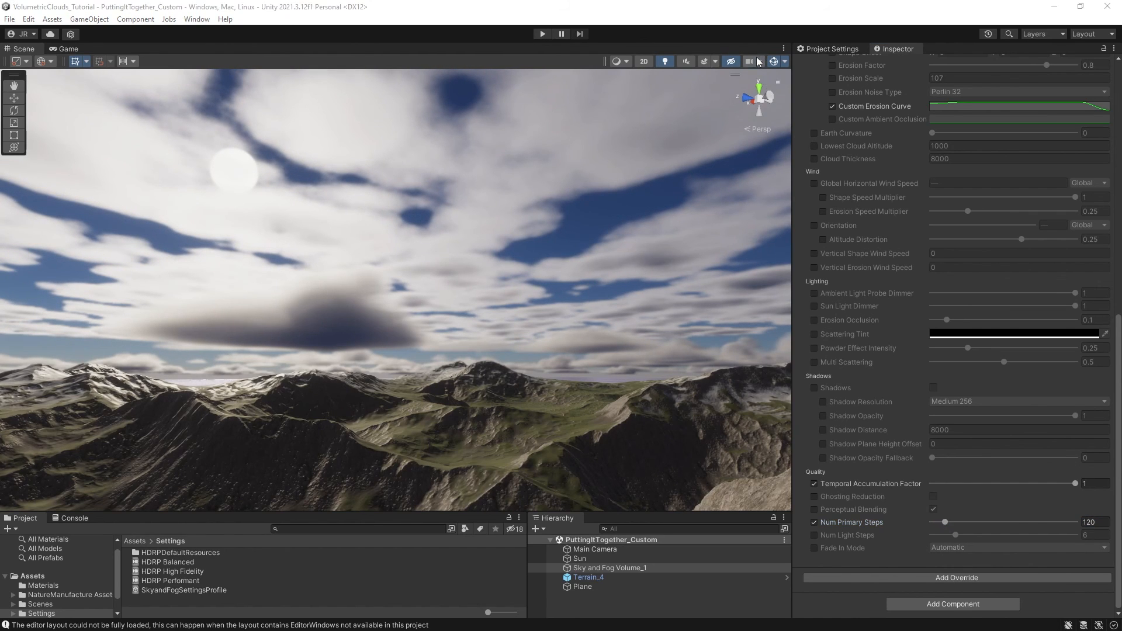
click(754, 60)
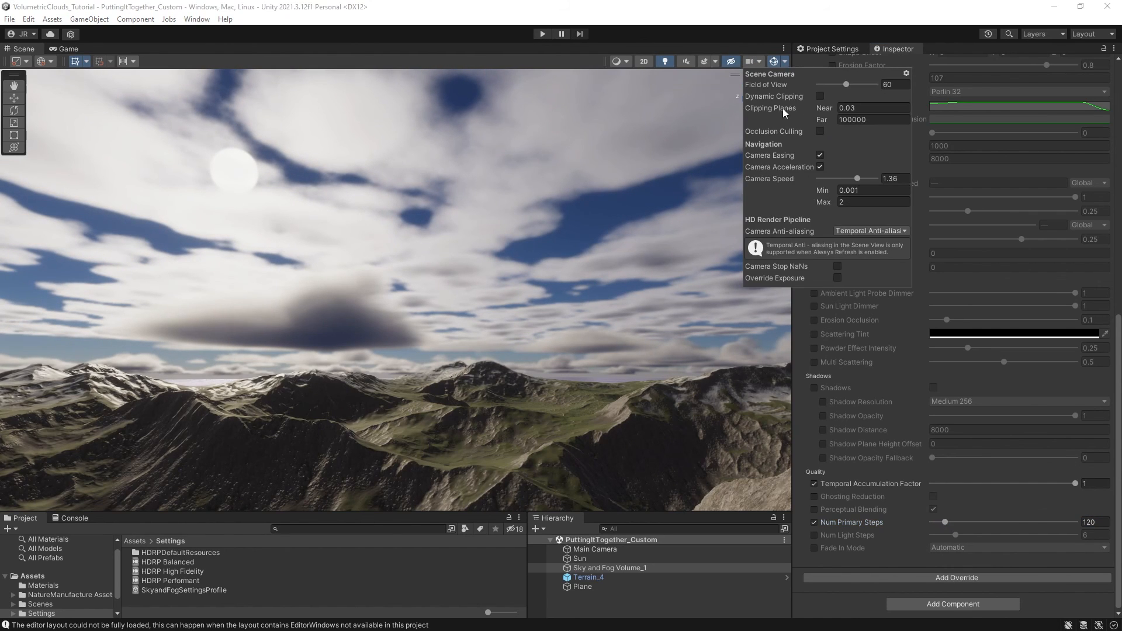
click(755, 65)
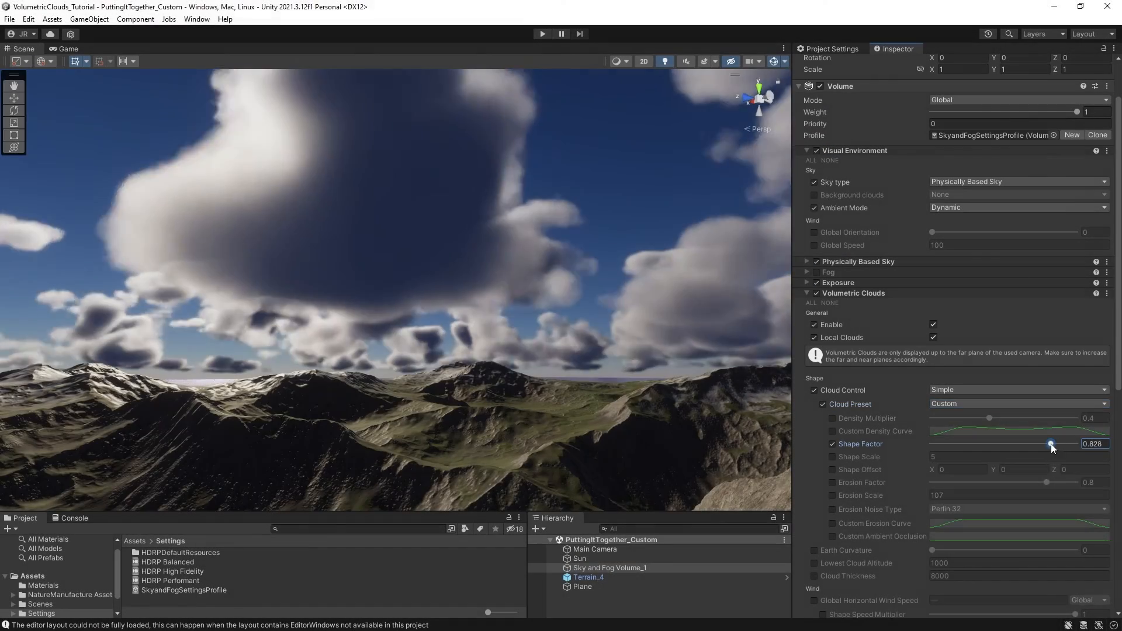
Reshape the Custom Density Curve so that it falls to near 0 across its second half.
click(1008, 431)
right_click(1007, 434)
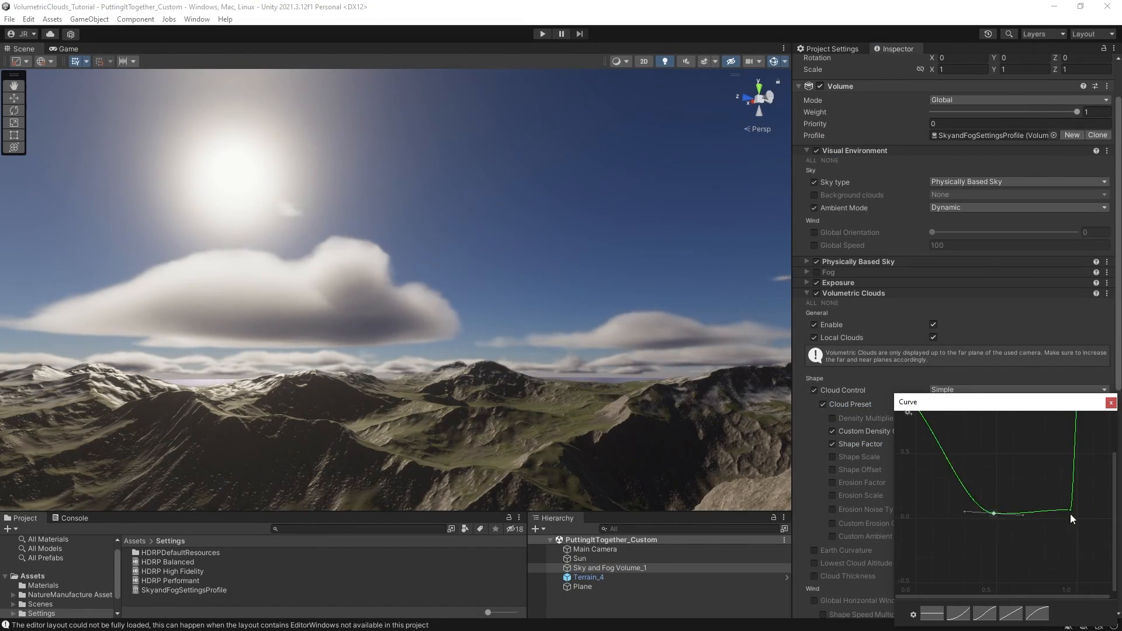
drag(1007, 544, 1008, 548)
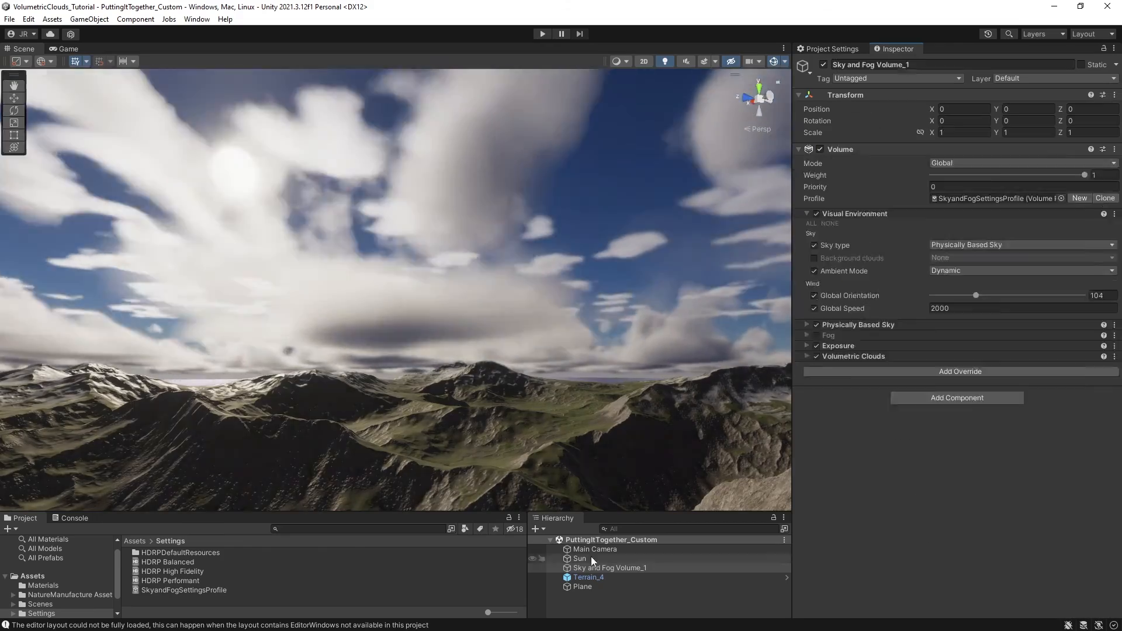
Lower the Sun to the horizon and set the Shape Scale of Sky and Fog Volume_1's clouds to 5.
click(579, 558)
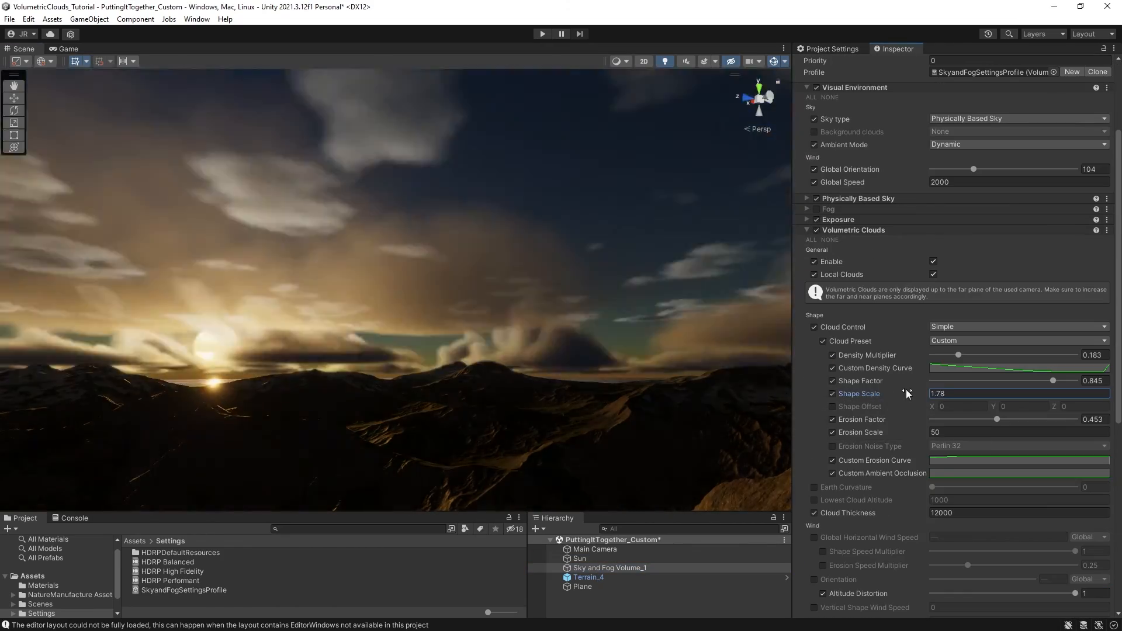
click(938, 395)
text(5)
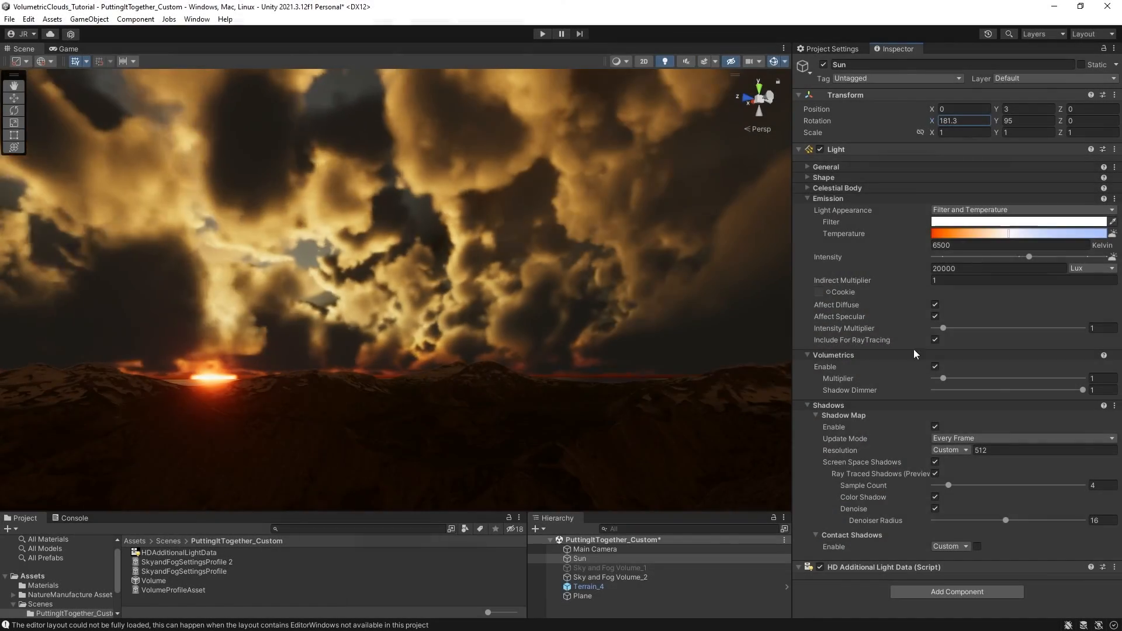
Set the cloud Density Multiplier of Sky and Fog Volume_2 to 0.45.
click(642, 579)
scroll(1055, 520, down, 1)
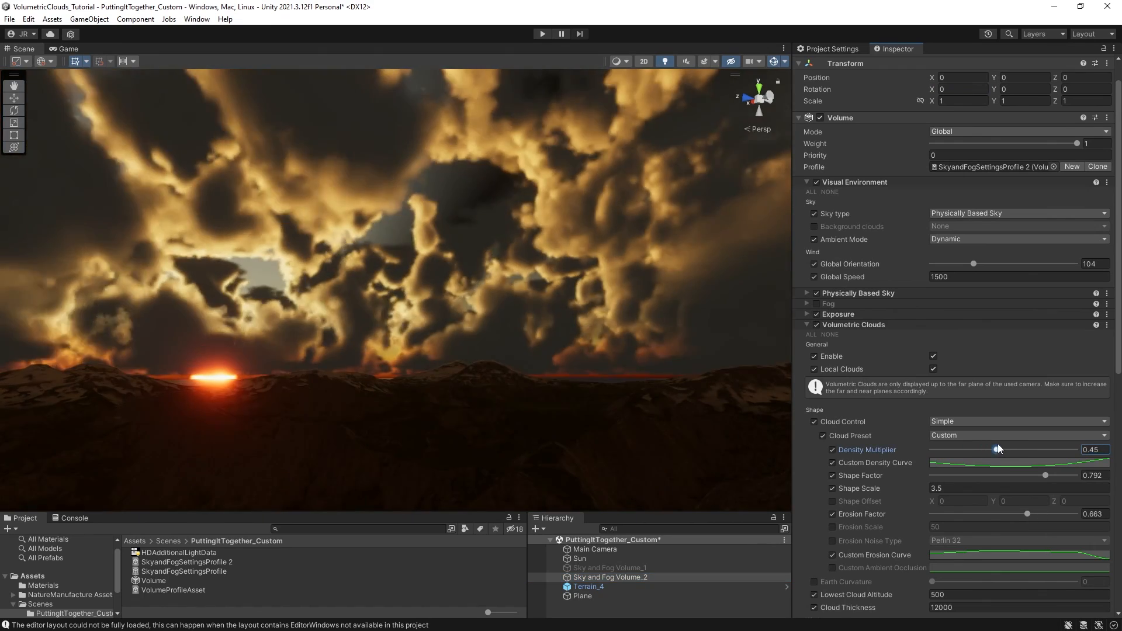
scroll(1051, 482, down, 2)
click(929, 576)
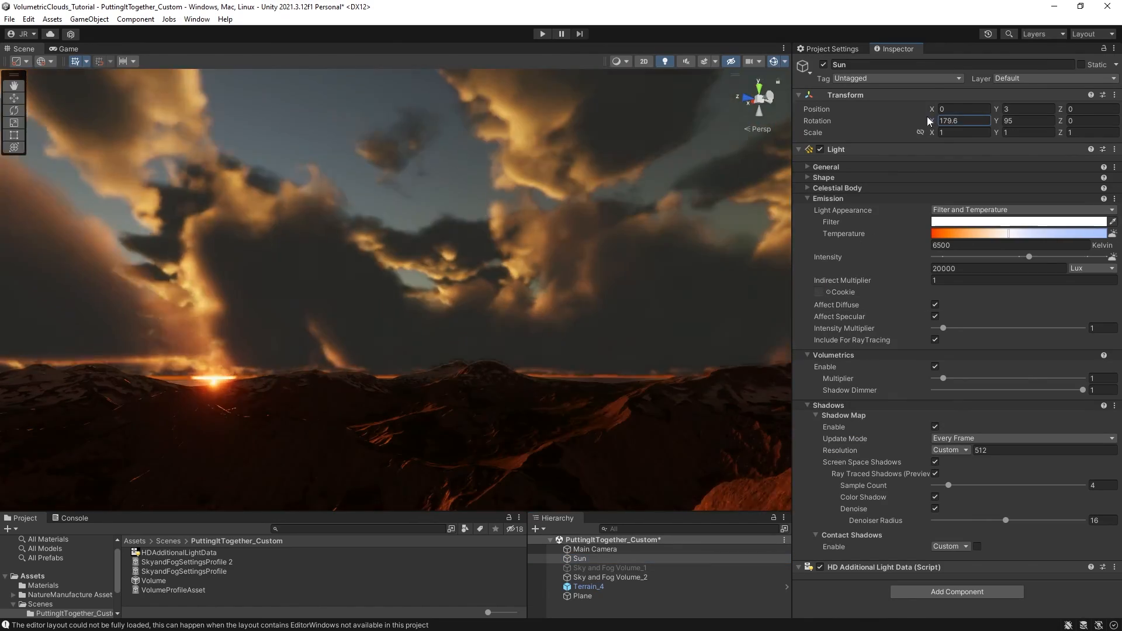
Reduce the Sun's X rotation to about 172.7 and set Sky and Fog Volume_2's Ambient Light Probe Dimmer to 0.559.
drag(927, 117, 909, 114)
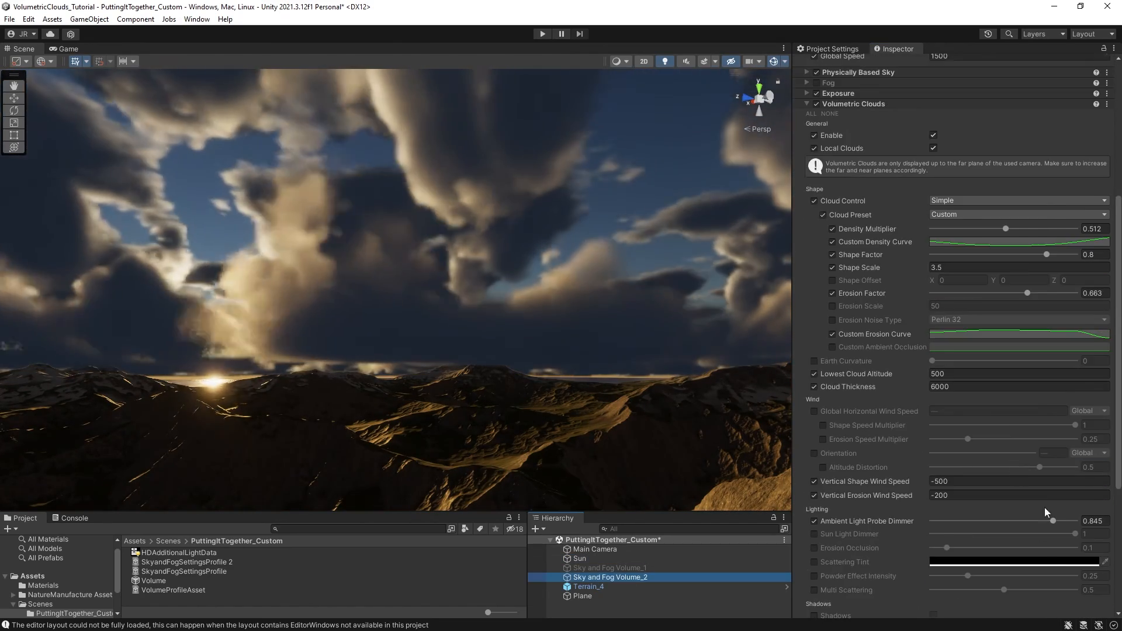
drag(1043, 507, 1015, 490)
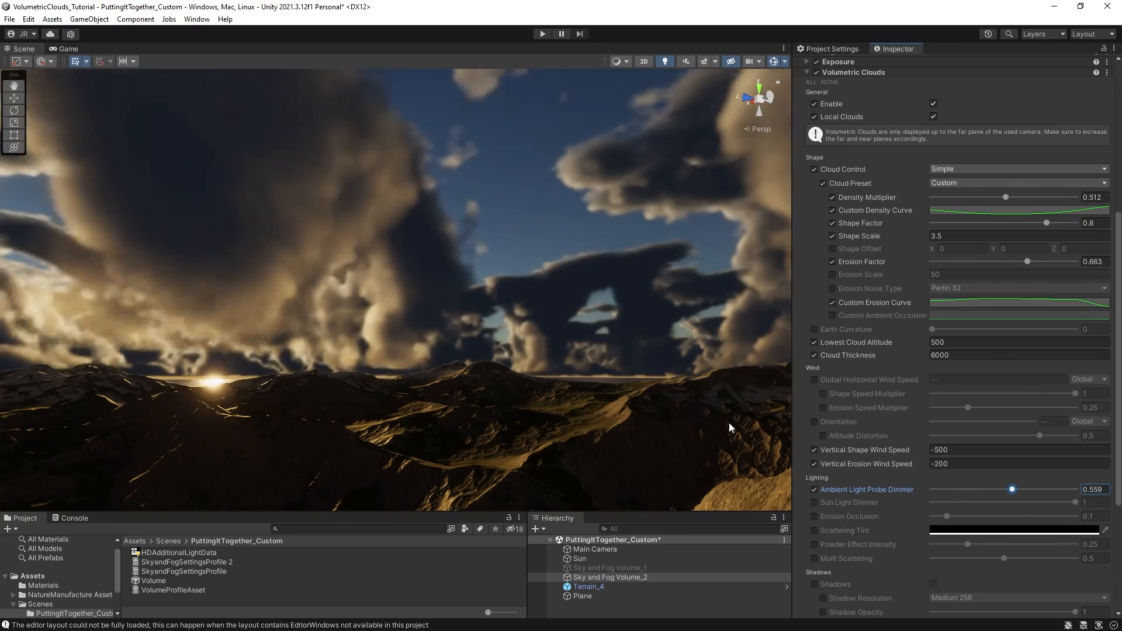
click(987, 302)
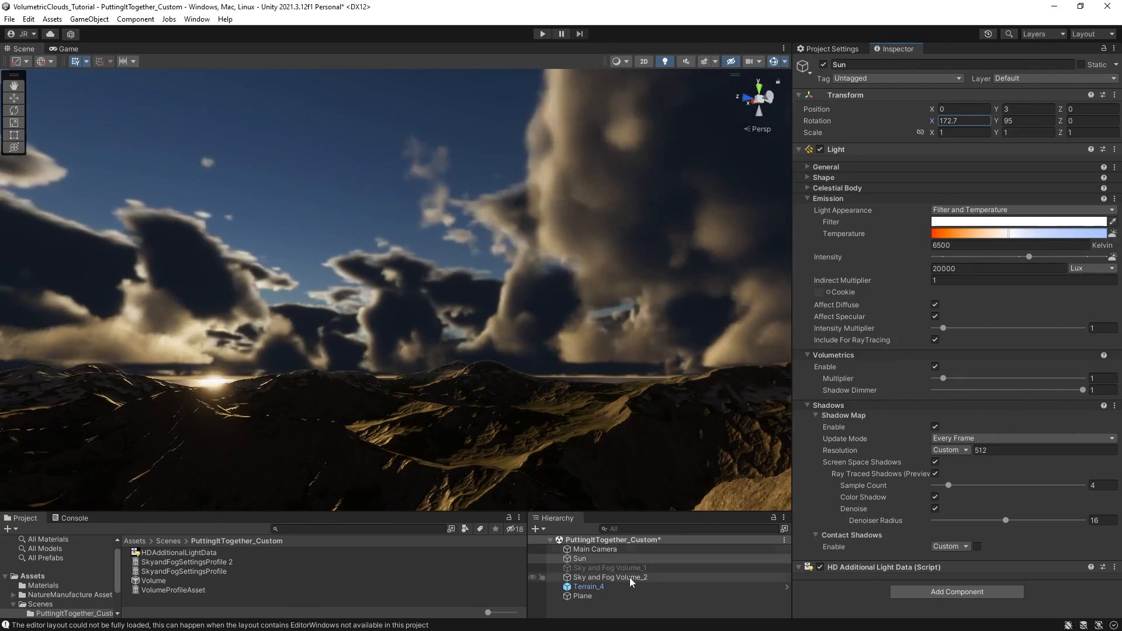
click(630, 578)
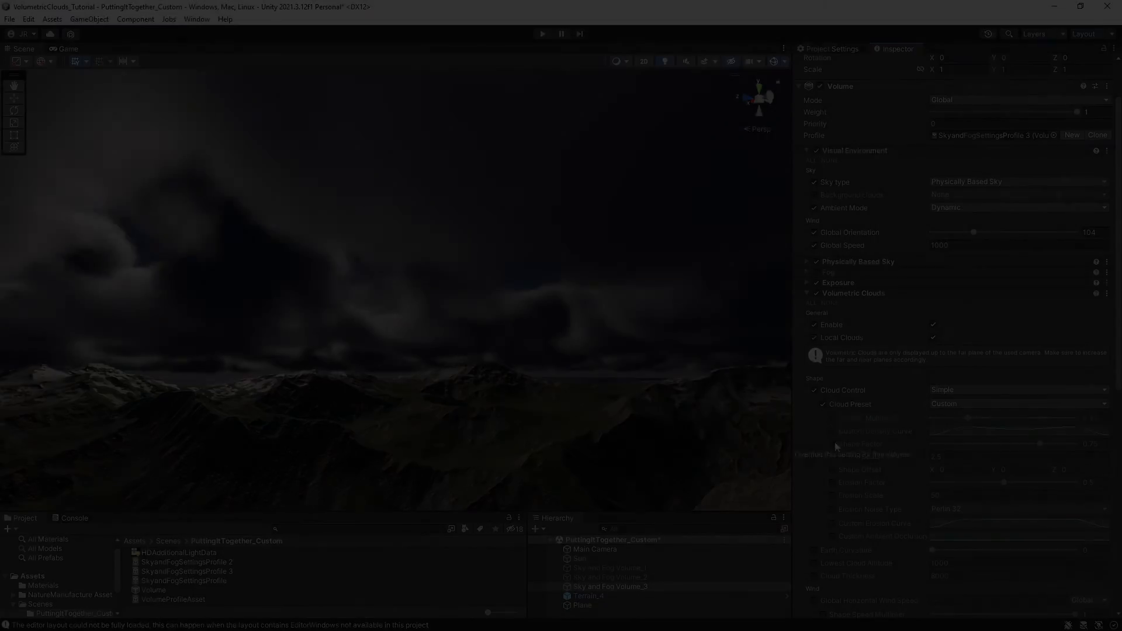
Override Sky and Fog Volume_3's Shape Factor, and set its Density Multiplier to 0.185, Shape Scale to 1.11 and Erosion Factor to 0.544.
click(832, 418)
drag(967, 419, 958, 418)
click(832, 444)
drag(1039, 444, 1054, 444)
click(832, 482)
drag(1004, 482, 970, 483)
click(832, 457)
drag(869, 456, 847, 456)
drag(969, 482, 1010, 483)
Set the clouds' Lowest Cloud Altitude to 6000, Cloud Thickness to 2000 and Shape Factor to 0.8.
scroll(1009, 482, down, 2)
click(814, 513)
drag(936, 512, 929, 513)
drag(1056, 381, 1046, 380)
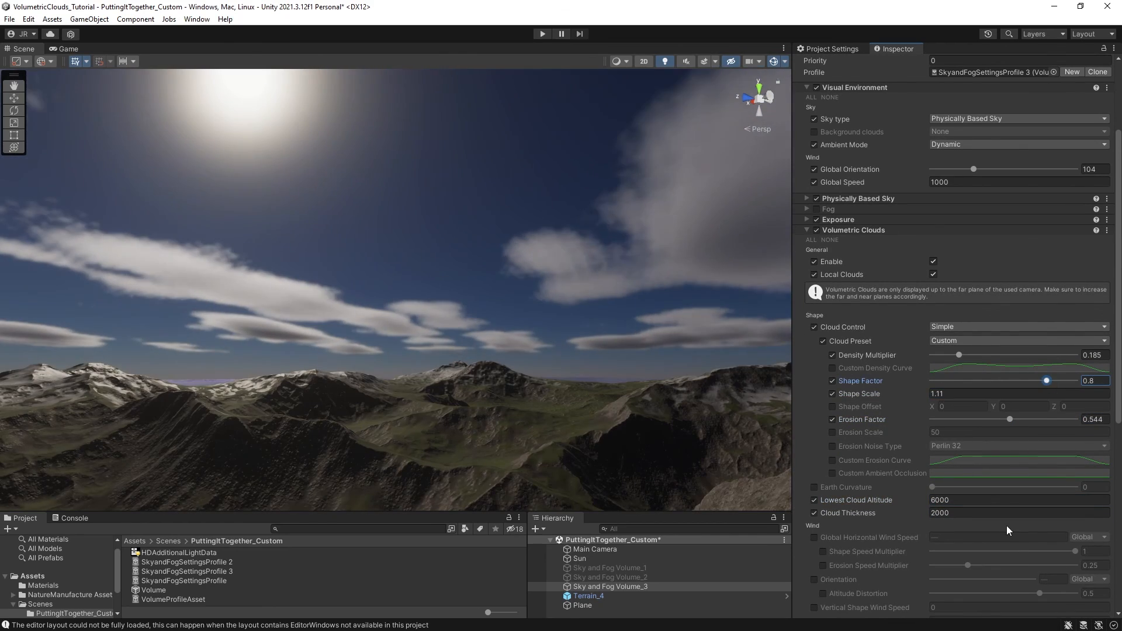
Override the wind's Shape Speed Multiplier with 0.5 and raise the Erosion Speed Multiplier.
scroll(976, 447, down, 7)
click(823, 324)
click(1091, 324)
text(0.5)
click(823, 338)
drag(967, 338, 1075, 337)
Set the Erosion Factor to 0.322, Density Multiplier to 0.077, Shape Factor to 0.702 and Erosion Speed Multiplier to 0.98.
scroll(1001, 346, up, 2)
drag(1010, 255, 978, 255)
drag(958, 191, 949, 190)
drag(1047, 216, 1034, 218)
scroll(972, 278, down, 3)
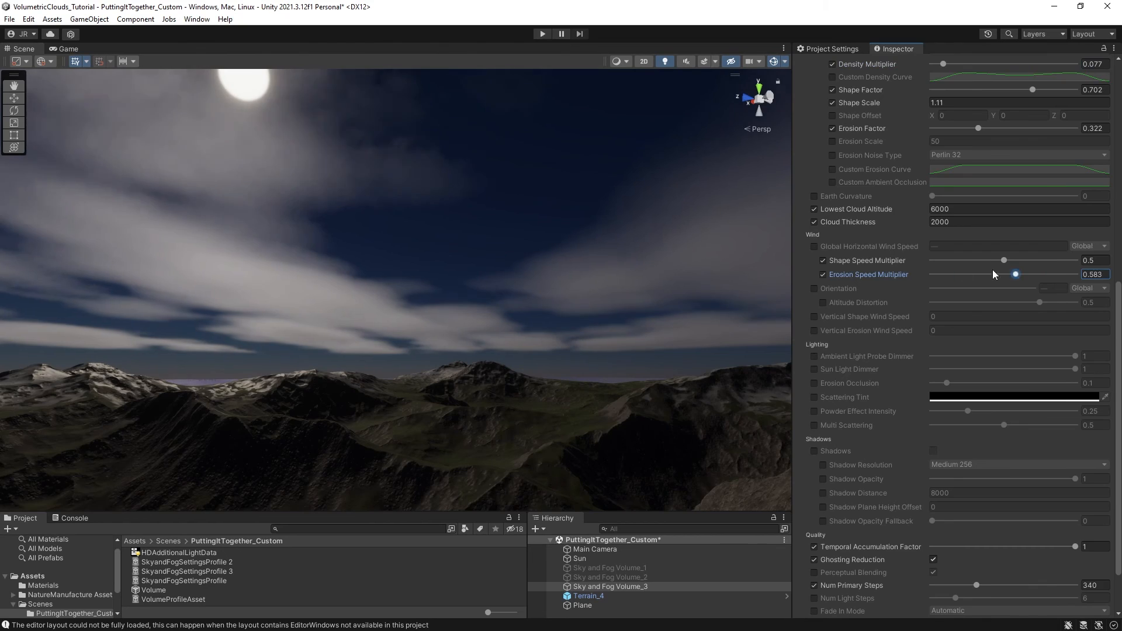
drag(1015, 274, 1072, 274)
Enable the Shadows override on Sky and Fog Volume_3 and turn the cloud shadows on.
scroll(993, 280, up, 6)
click(584, 558)
click(614, 586)
scroll(864, 409, down, 15)
click(814, 387)
click(933, 388)
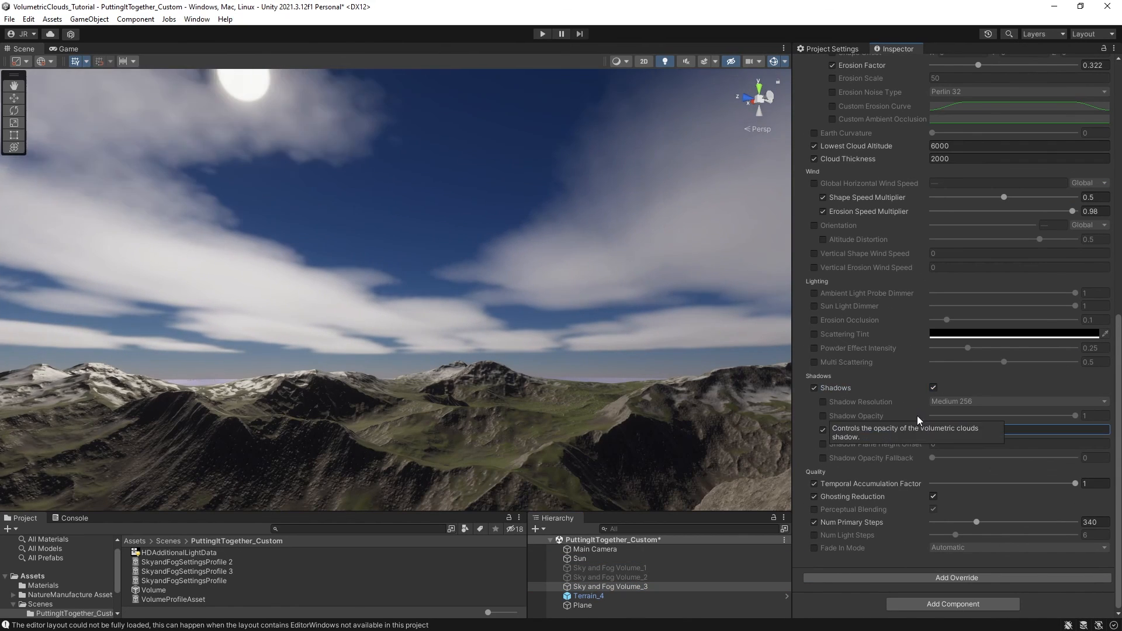
Set the Cloud Thickness to 1000, Lowest Cloud Altitude to 8000, Erosion Scale to 60 and Density Multiplier to about 0.089.
scroll(992, 305, up, 7)
click(610, 586)
drag(950, 222, 945, 222)
click(936, 379)
text(1000)
click(935, 367)
key(BackSpace)
text(8)
text(60)
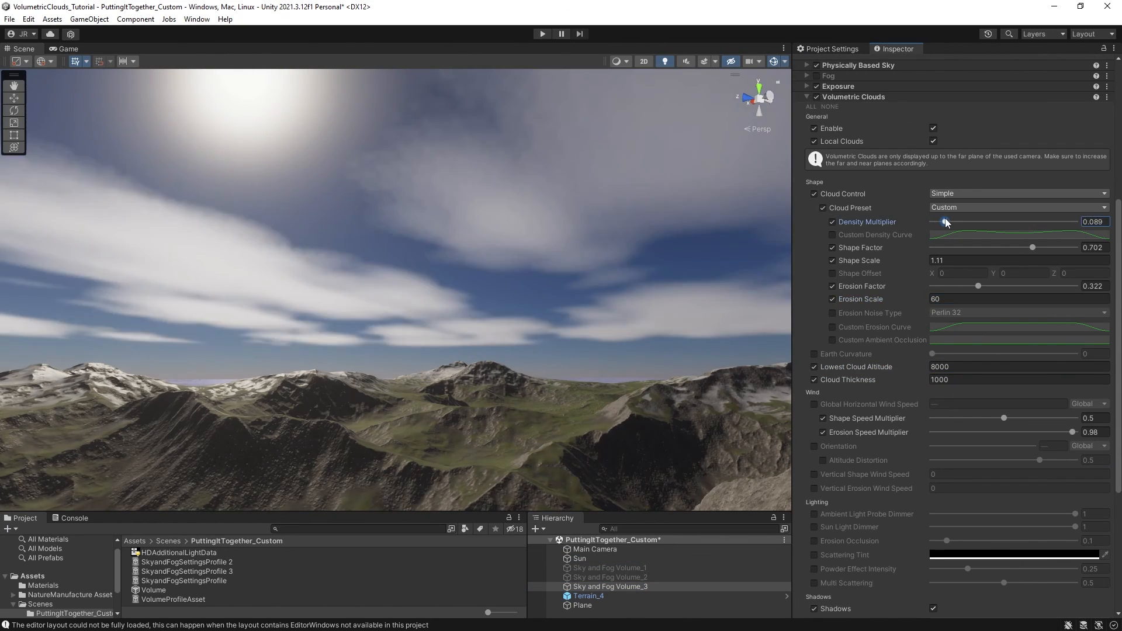
Raise the clouds' Shape Factor slightly and set the Shape Scale to 3.5.
drag(1032, 247, 1038, 247)
click(937, 261)
text(3.5)
Check the scene camera's far clipping plane.
click(759, 61)
click(843, 120)
click(923, 172)
Set the wind's Global Speed to 2000, the clouds' Shape Scale to 1.58 and the Density Multiplier to 0.064.
scroll(923, 176, up, 4)
click(935, 175)
scroll(911, 234, down, 1)
drag(900, 354, 873, 353)
drag(944, 316, 941, 317)
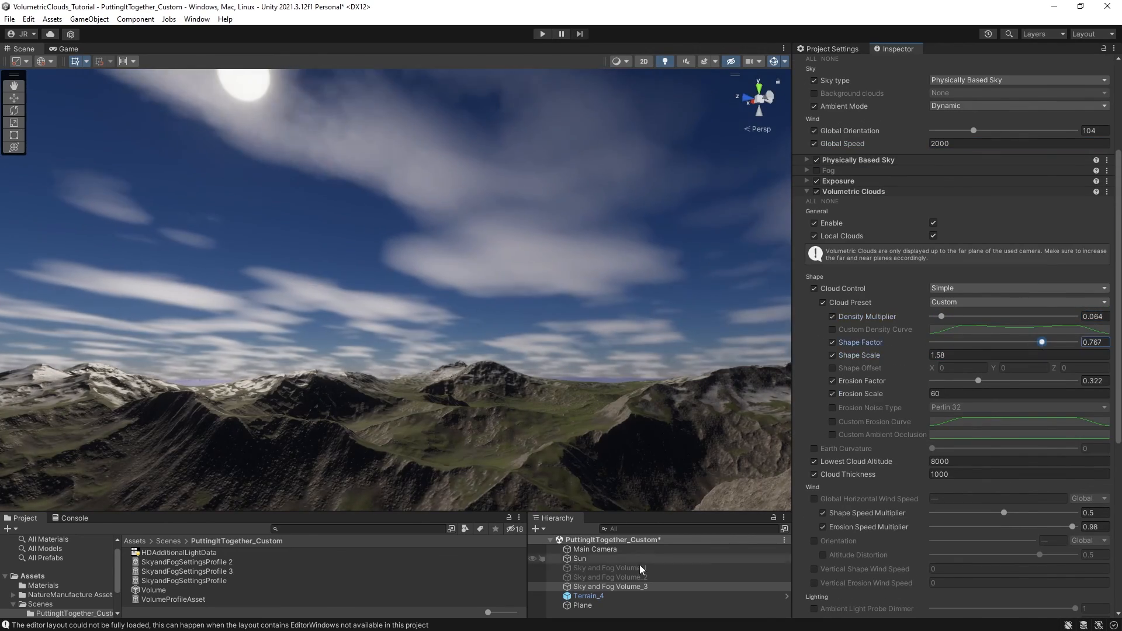